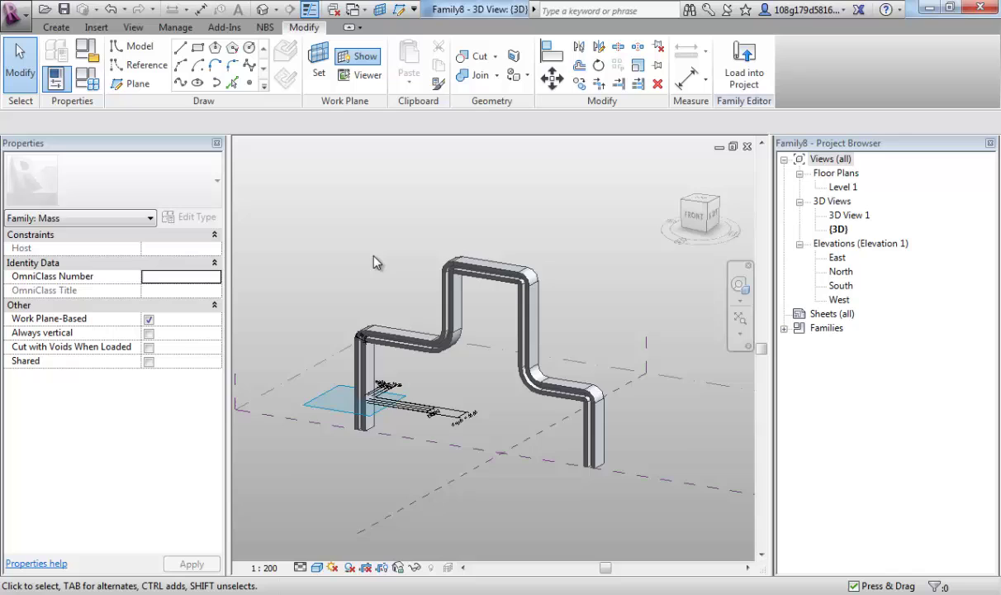
Zoom and orbit the existing Family8 stepped mass to review it from another side
{"action": "scroll", "coordinate": [374, 263], "scroll_direction": "up", "scroll_amount": 2}
{"action": "middle_click_drag", "start_coordinate": [373, 263], "coordinate": [346, 215]}
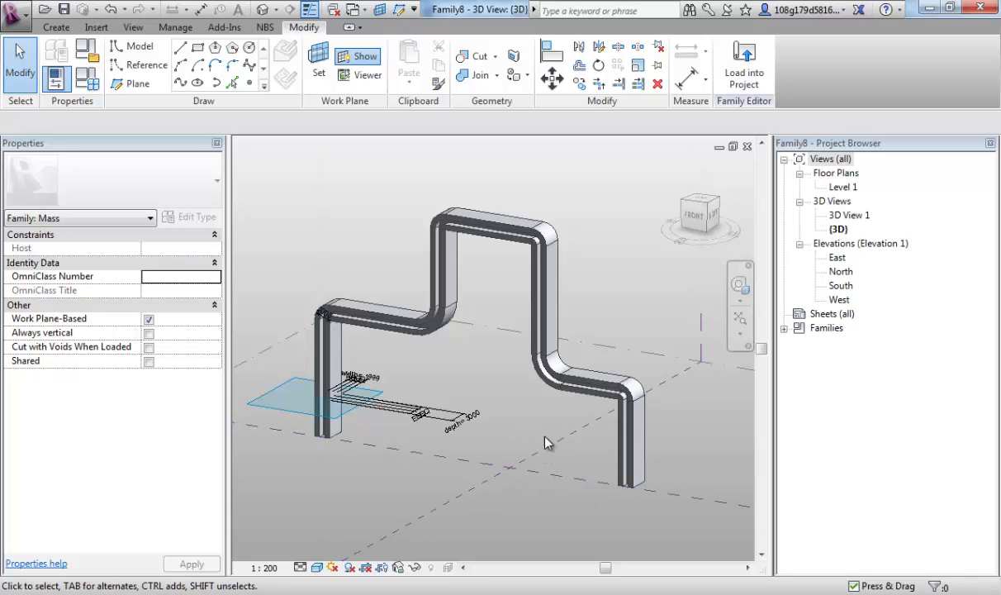
{"action": "middle_click_drag", "start_coordinate": [543, 440], "coordinate": [617, 415], "text": "shift"}
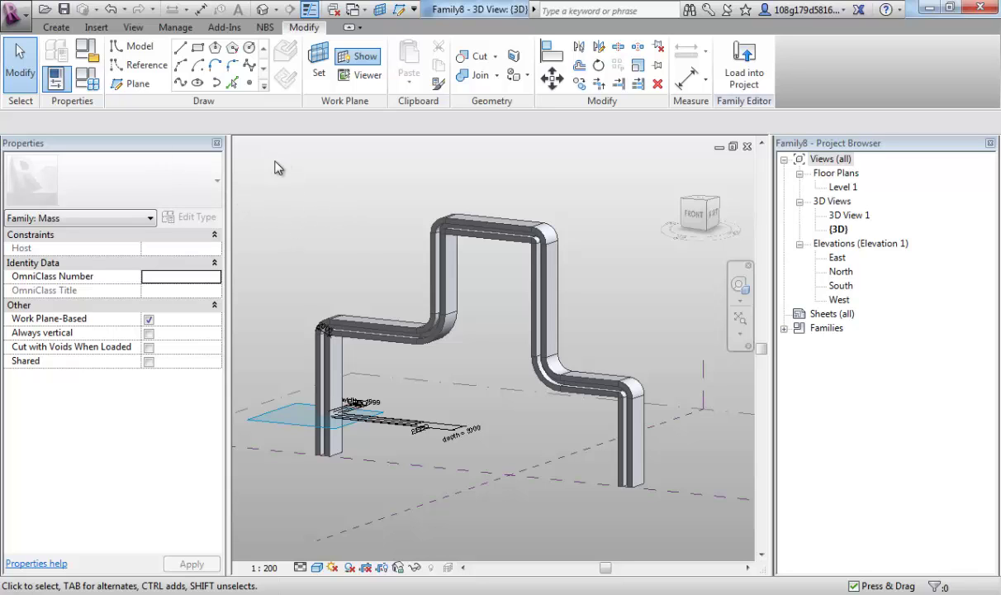
Create a new conceptual mass family from the Metric Mass.rft template
{"action": "left_click", "coordinate": [23, 19]}
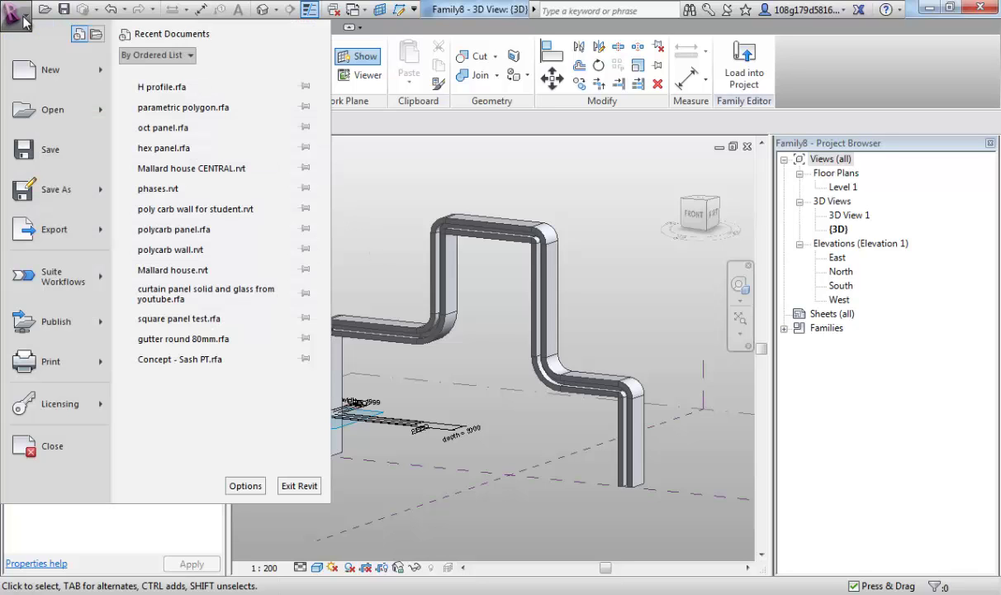
{"action": "mouse_move", "coordinate": [50, 71]}
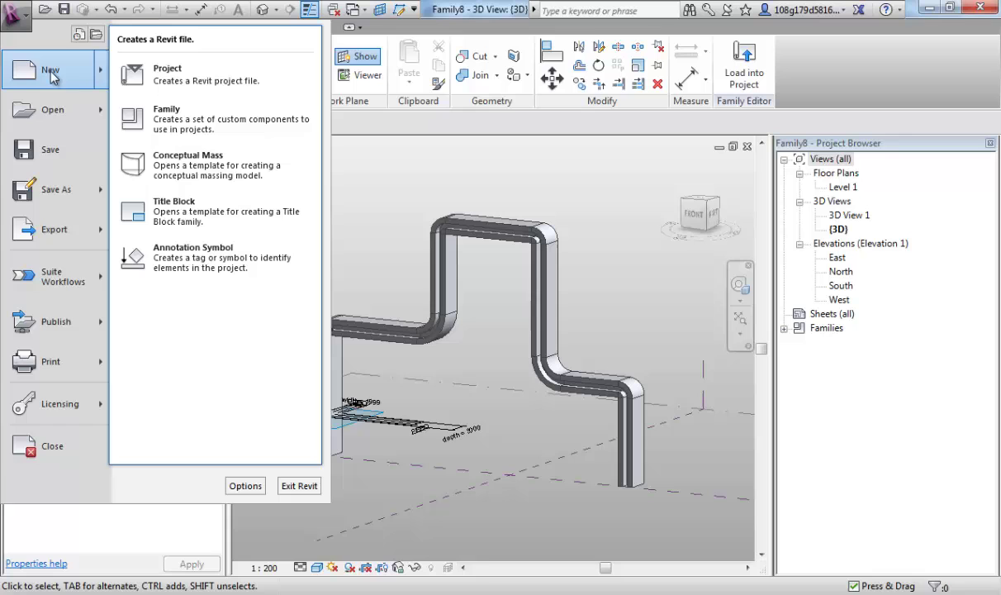
{"action": "left_click", "coordinate": [191, 165]}
{"action": "left_click", "coordinate": [272, 210]}
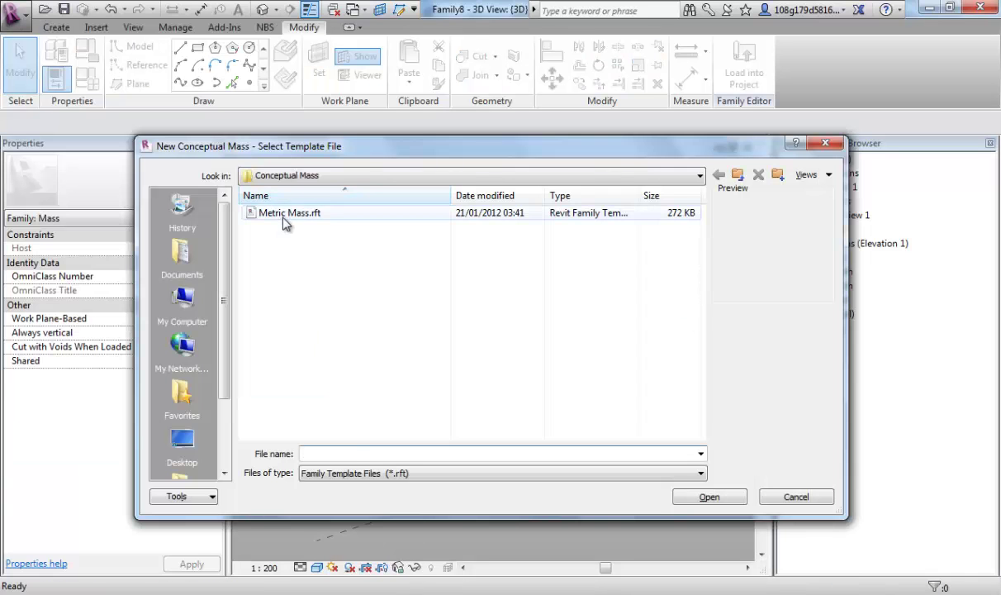
{"action": "left_click", "coordinate": [708, 498]}
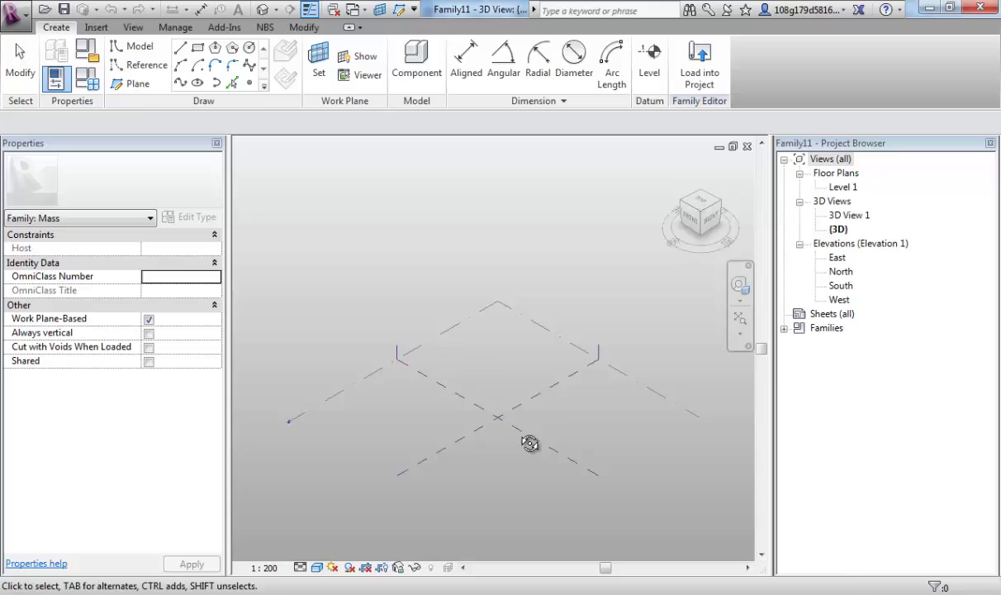
{"action": "middle_click_drag", "start_coordinate": [529, 443], "coordinate": [279, 366], "text": "shift"}
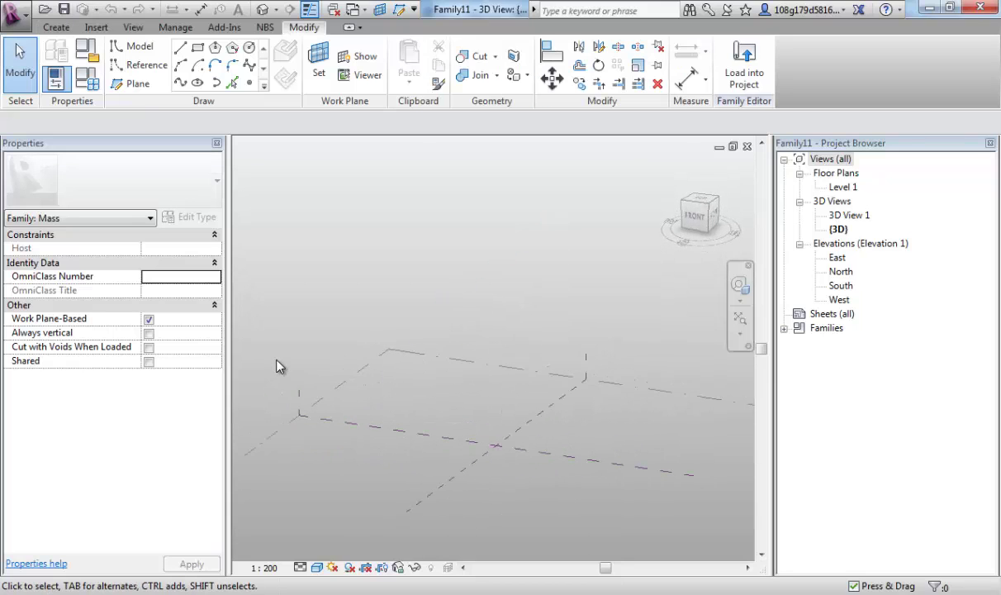
Draw a vertical model line up from the origin on the front reference plane
{"action": "left_click", "coordinate": [355, 422]}
{"action": "left_click", "coordinate": [180, 47]}
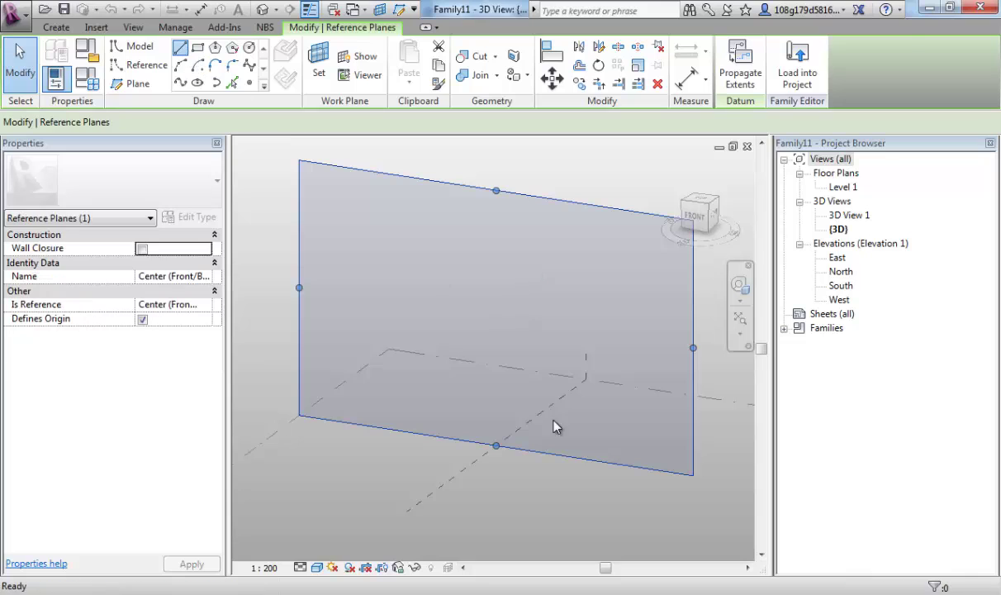
{"action": "left_click", "coordinate": [496, 446]}
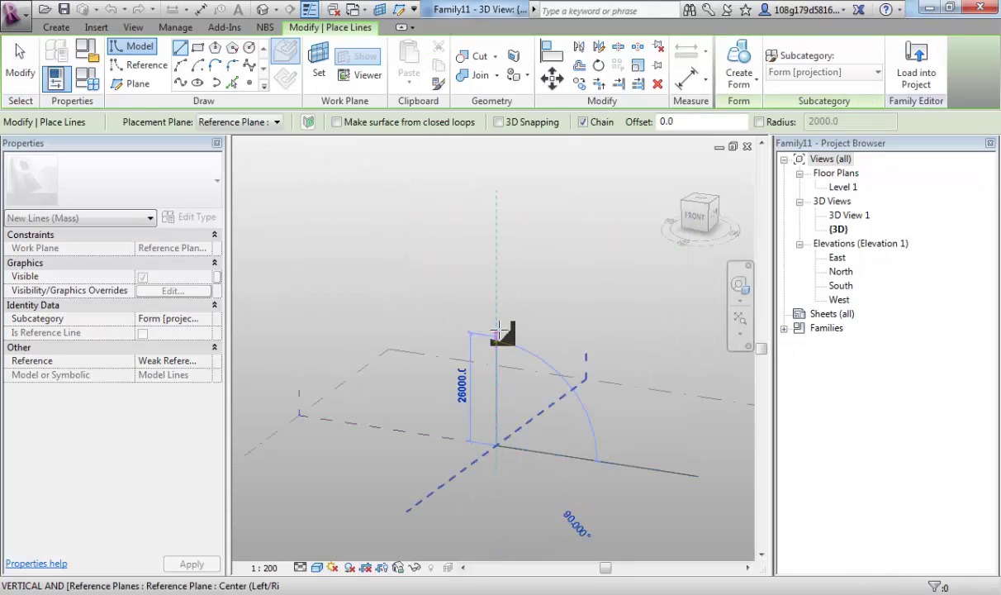
{"action": "left_click", "coordinate": [496, 287]}
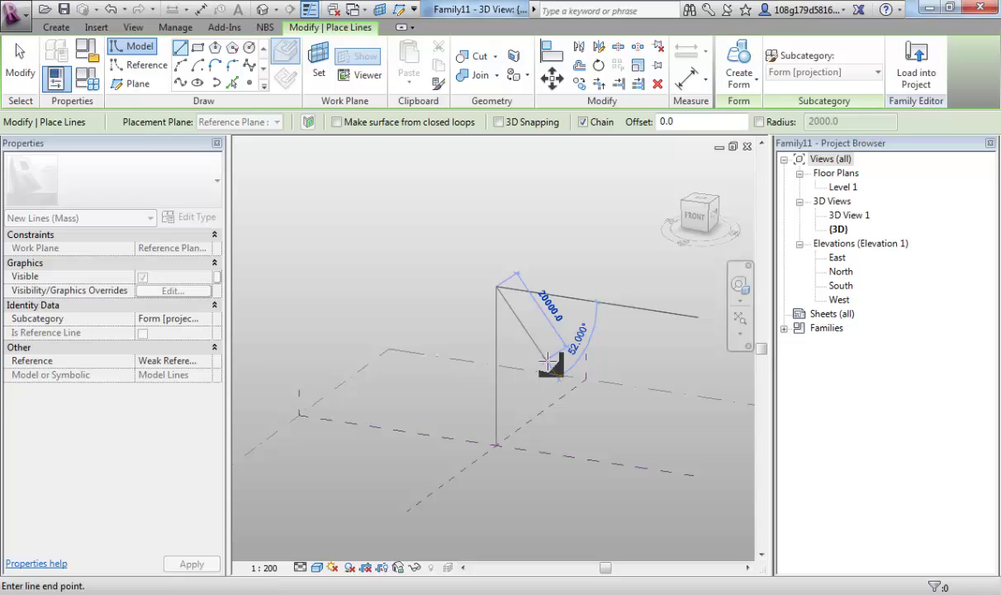
{"action": "key", "text": "Escape"}
{"action": "key", "text": "Escape"}
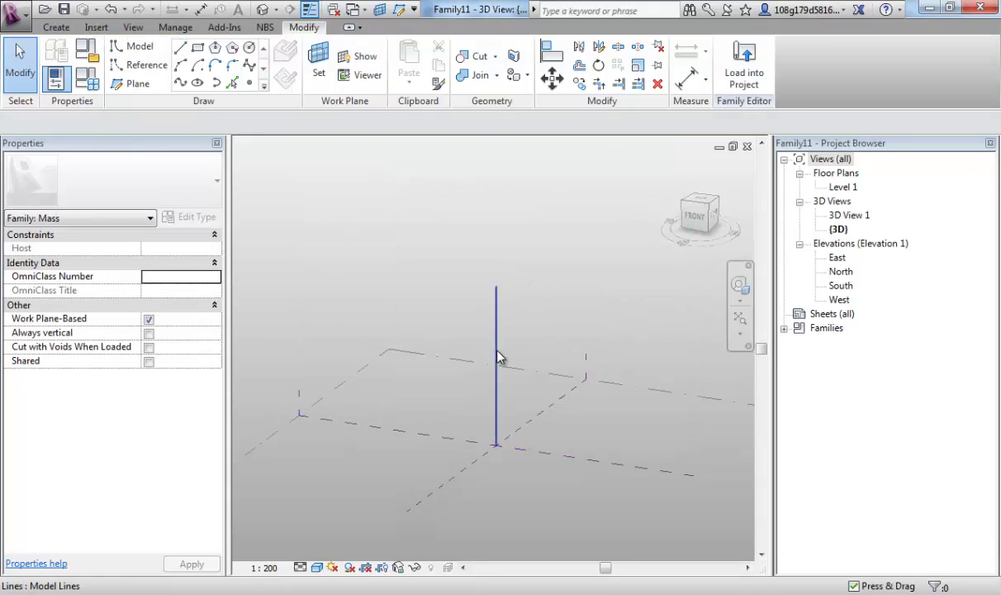
{"action": "left_click", "coordinate": [497, 354]}
{"action": "left_click", "coordinate": [464, 244]}
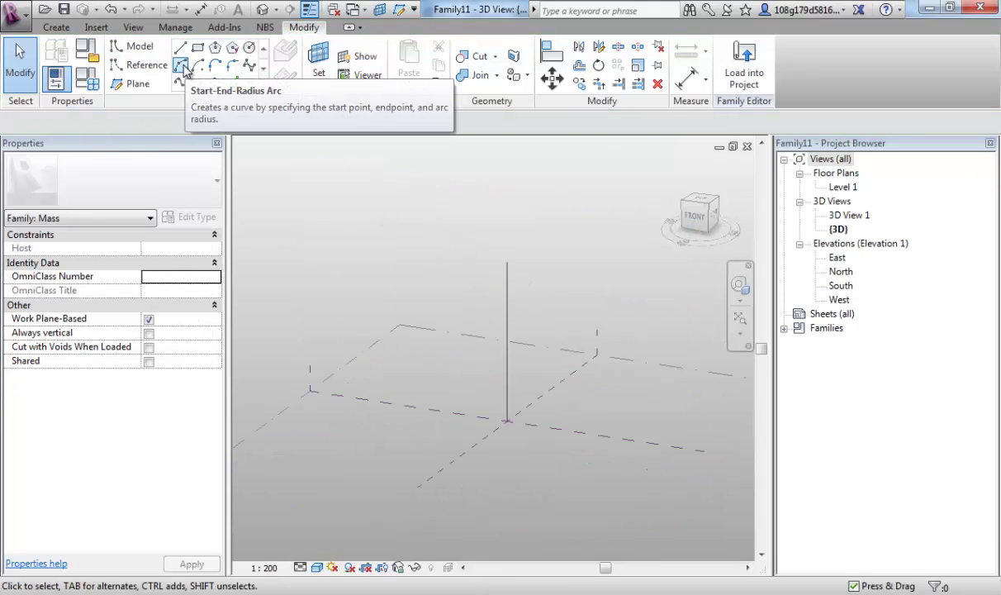
Draw a start-end-radius arc beside the vertical line
{"action": "left_click", "coordinate": [180, 64]}
{"action": "left_click", "coordinate": [481, 421]}
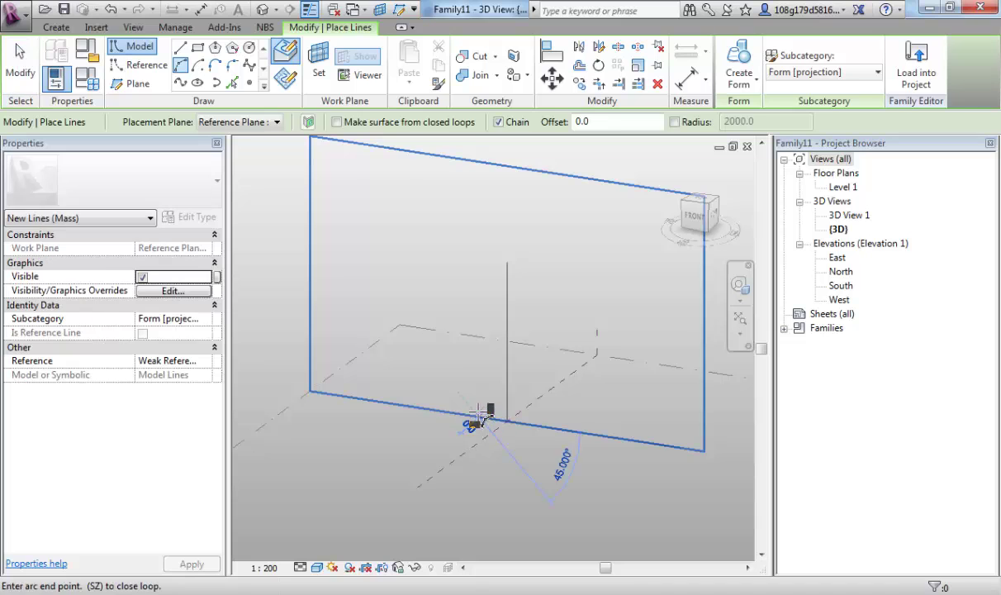
{"action": "left_click", "coordinate": [479, 250]}
{"action": "scroll", "coordinate": [475, 277], "scroll_direction": "up", "scroll_amount": 1}
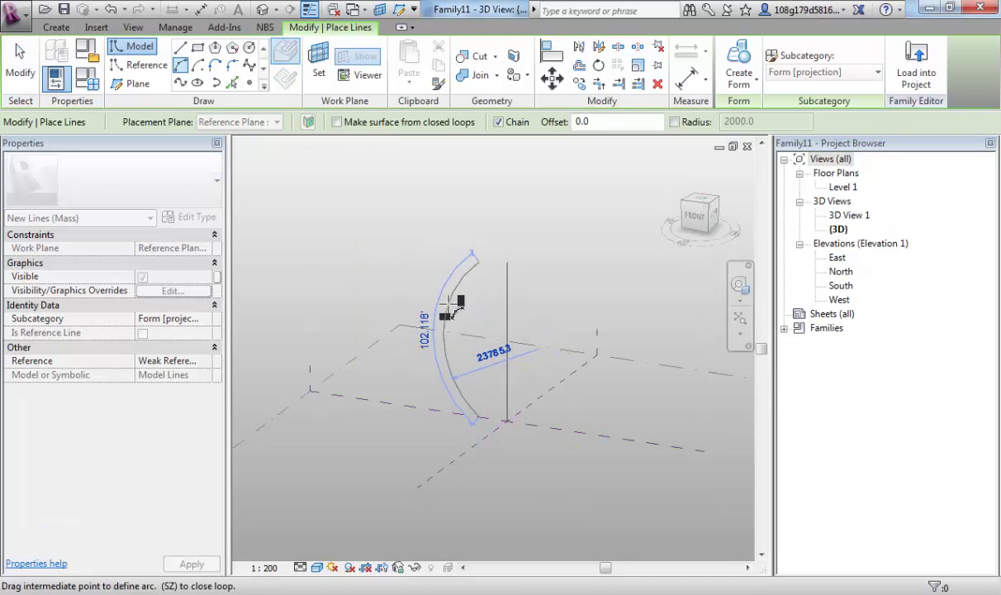
{"action": "left_click", "coordinate": [519, 197]}
{"action": "key", "text": "Escape"}
{"action": "key", "text": "Escape"}
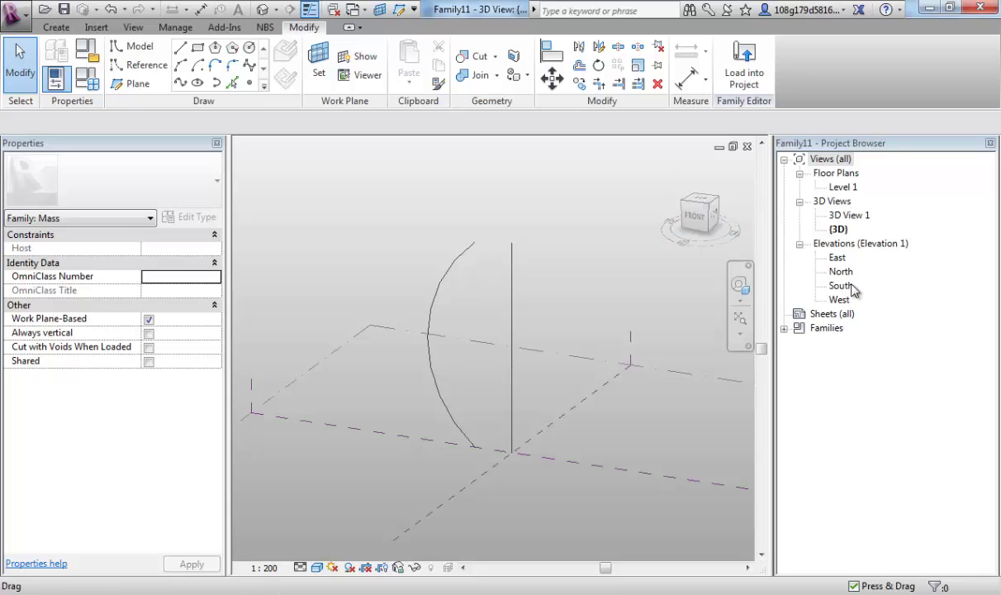
In the South elevation, make the arc's centre mark visible
{"action": "double_click", "coordinate": [842, 285]}
{"action": "left_click", "coordinate": [443, 348]}
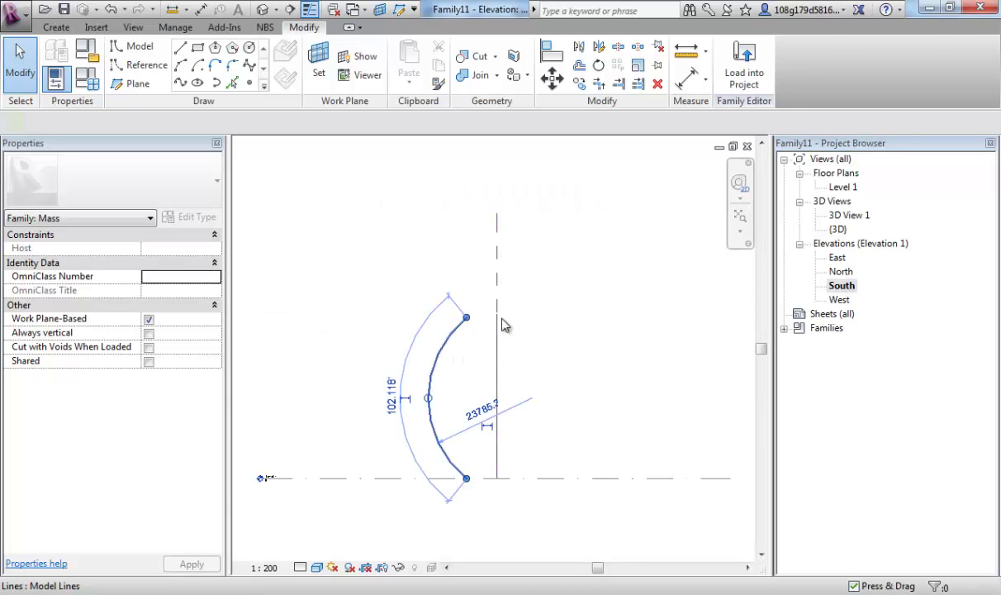
{"action": "middle_click_drag", "start_coordinate": [441, 269], "coordinate": [441, 216]}
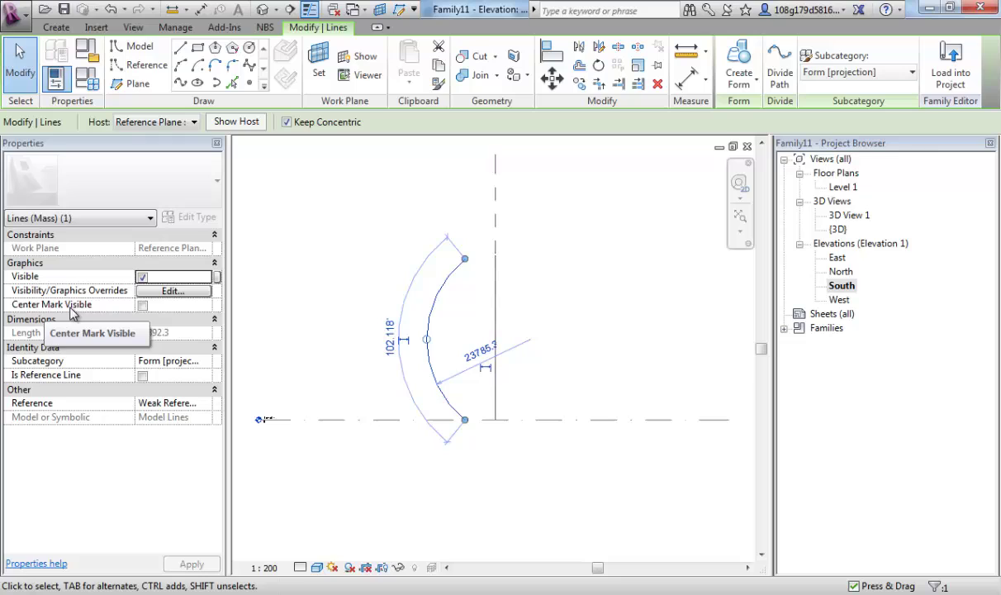
{"action": "left_click", "coordinate": [142, 305]}
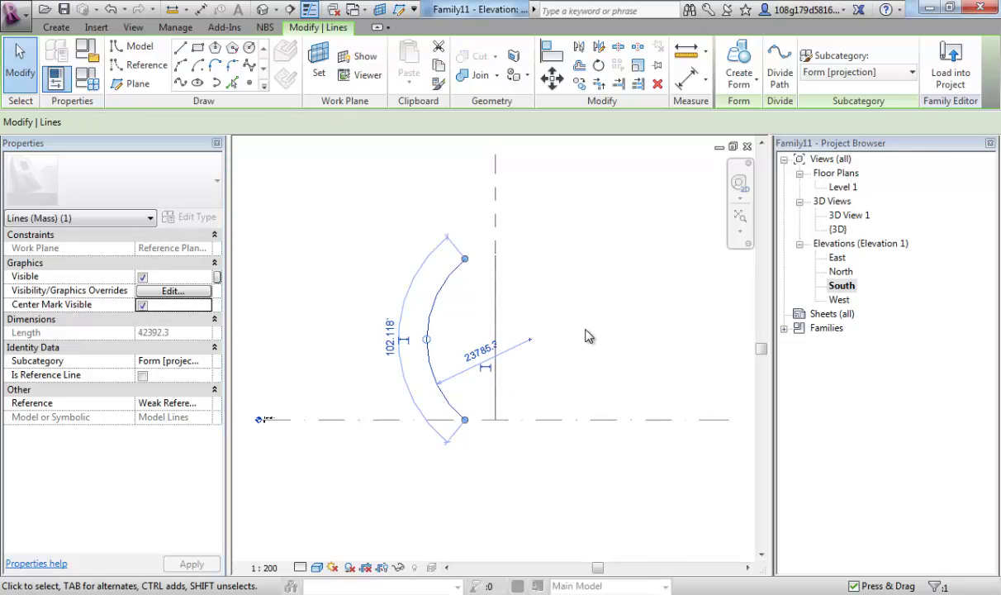
{"action": "left_click", "coordinate": [543, 351]}
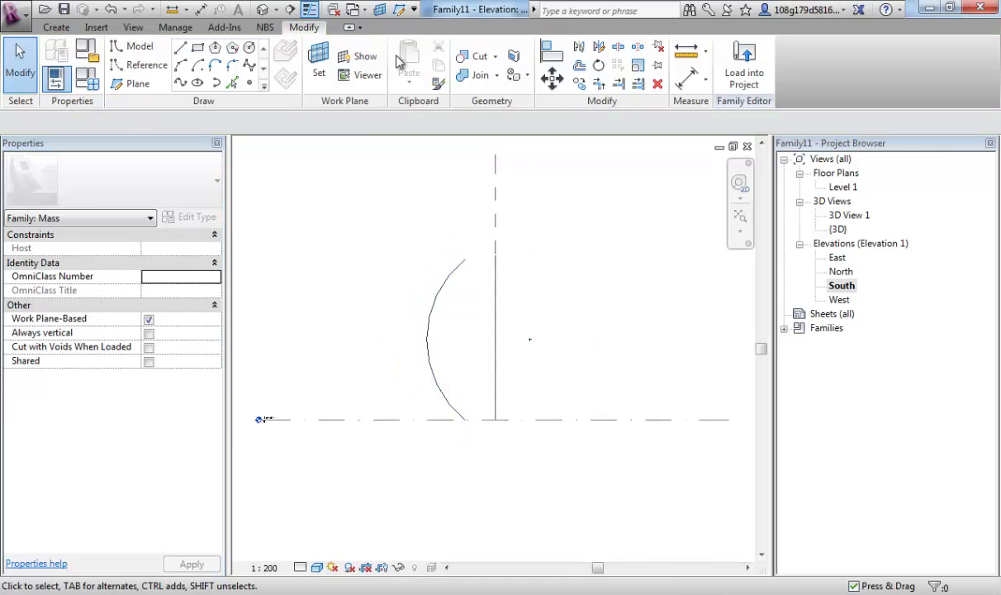
Align the arc's centre to the vertical reference plane and lock it
{"action": "left_click", "coordinate": [552, 51]}
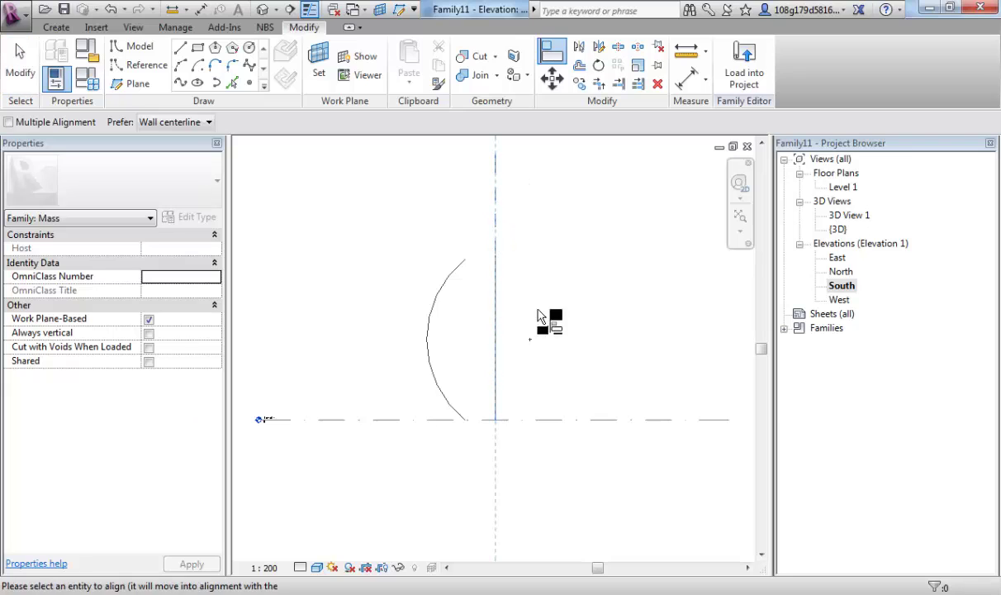
{"action": "left_click", "coordinate": [530, 339]}
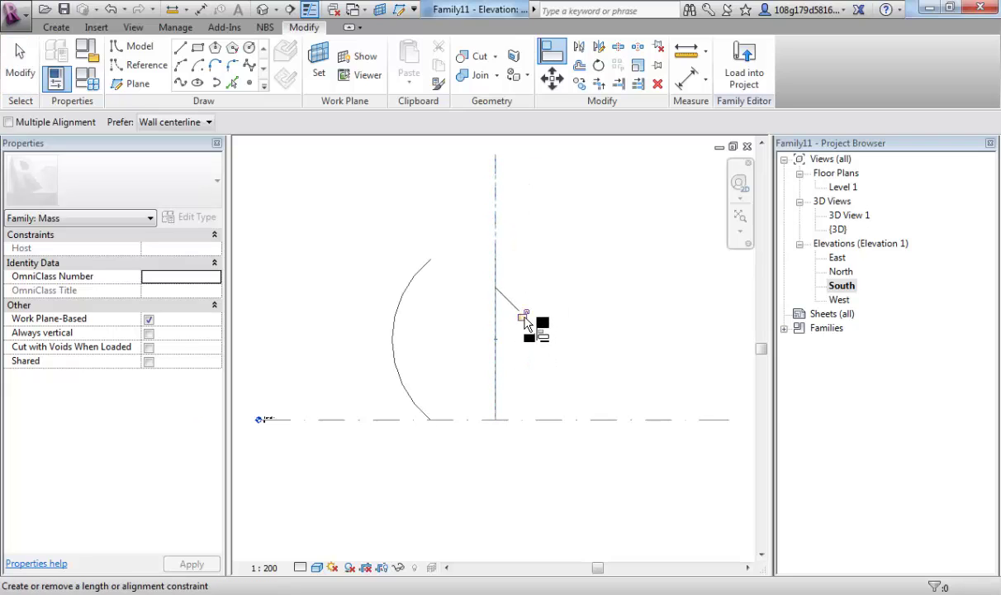
{"action": "left_click", "coordinate": [526, 317]}
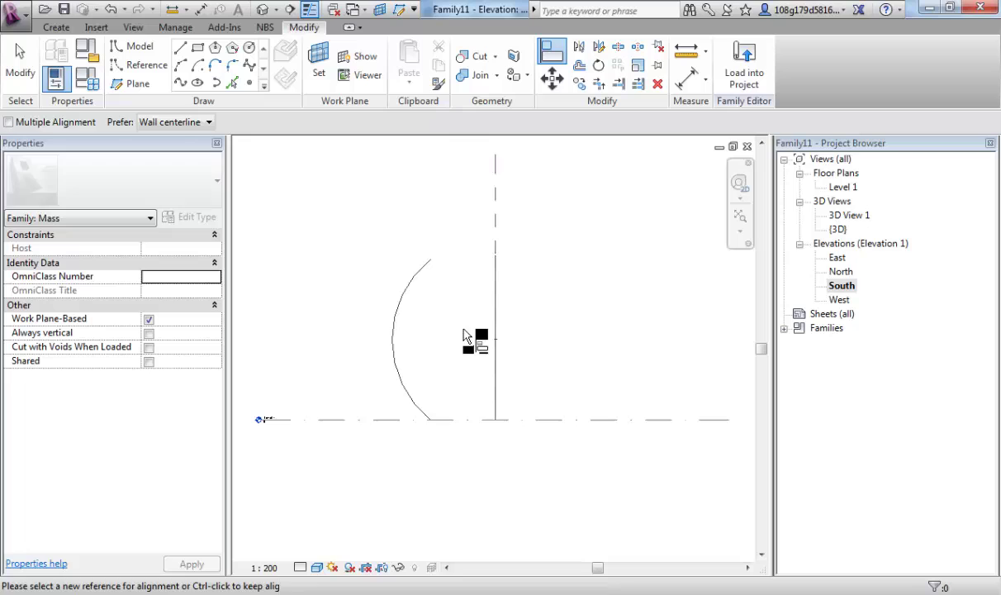
{"action": "key", "text": "Escape"}
{"action": "key", "text": "Escape"}
{"action": "left_click", "coordinate": [402, 313]}
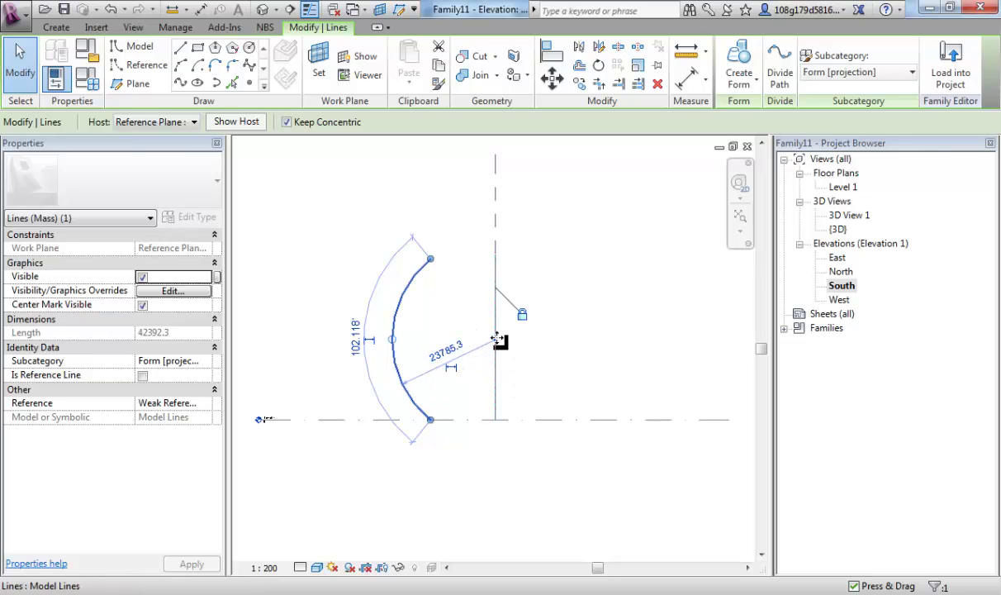
{"action": "left_click", "coordinate": [529, 374]}
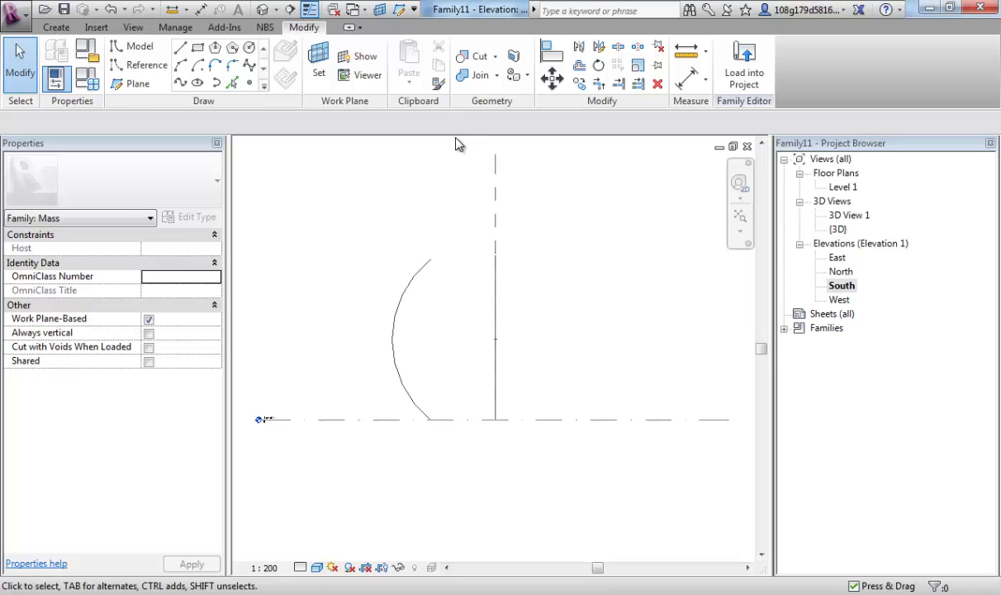
{"action": "left_click", "coordinate": [56, 28]}
{"action": "left_click", "coordinate": [131, 83]}
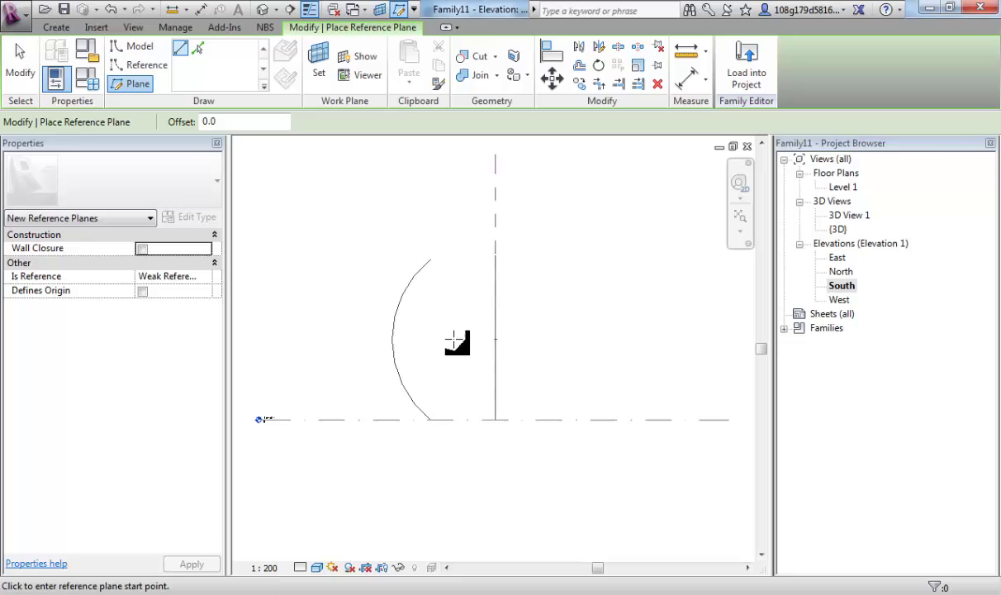
Add a horizontal reference plane and lock the arc's centre onto it
{"action": "left_click", "coordinate": [363, 329]}
{"action": "left_click", "coordinate": [629, 330]}
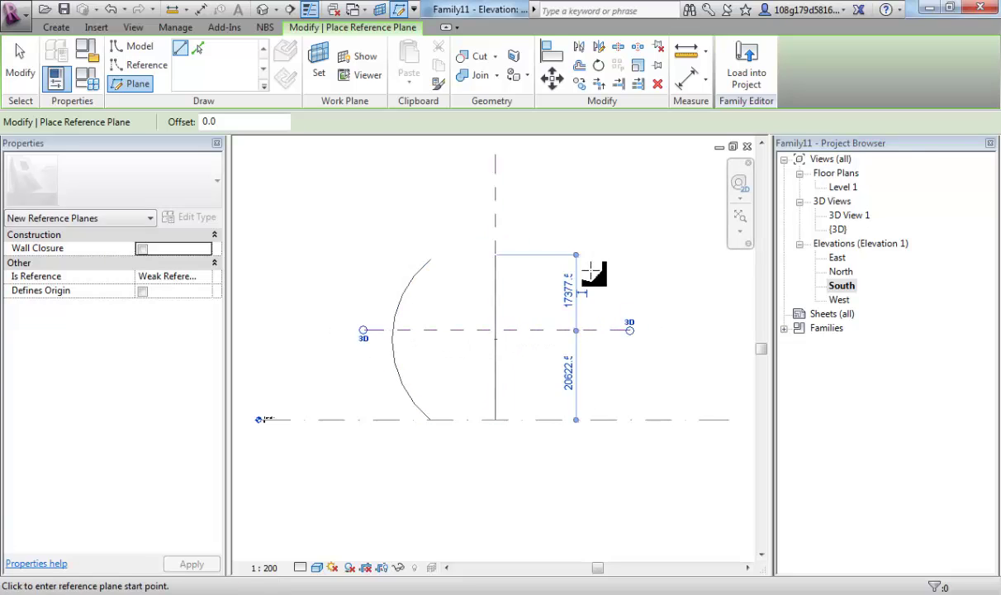
{"action": "key", "text": "Escape"}
{"action": "key", "text": "Escape"}
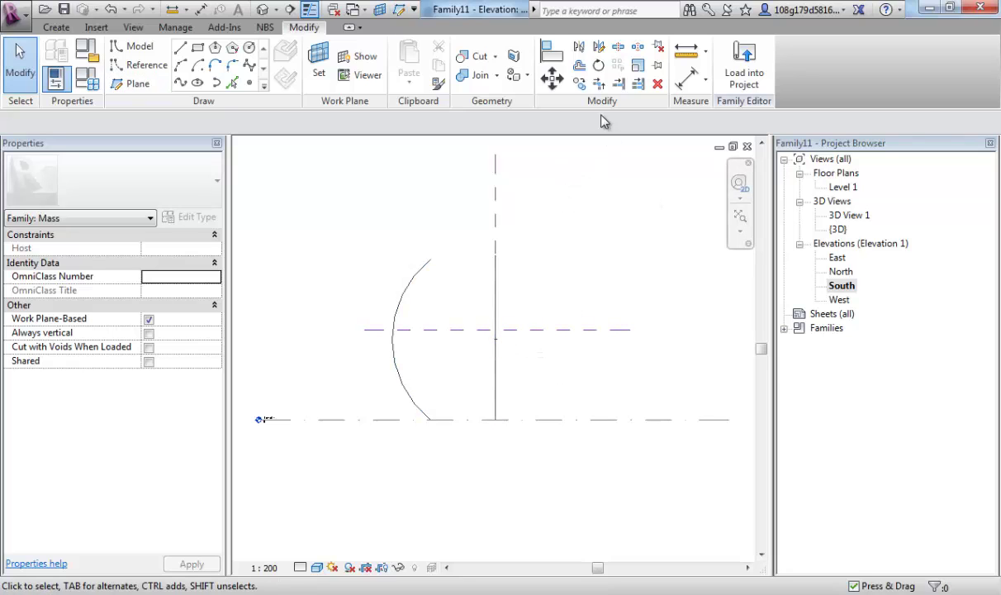
{"action": "left_click", "coordinate": [552, 51]}
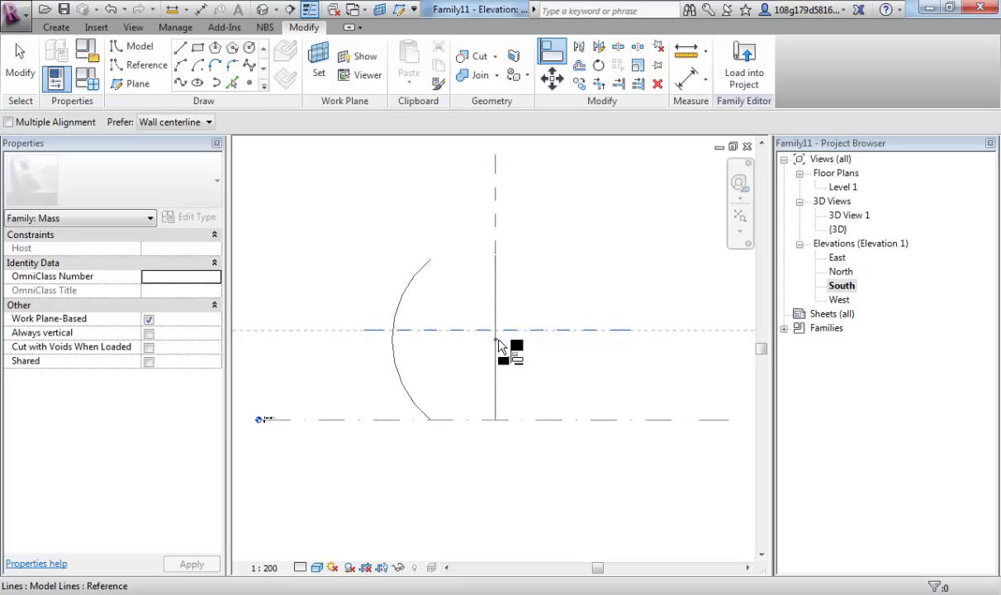
{"action": "left_click", "coordinate": [498, 339]}
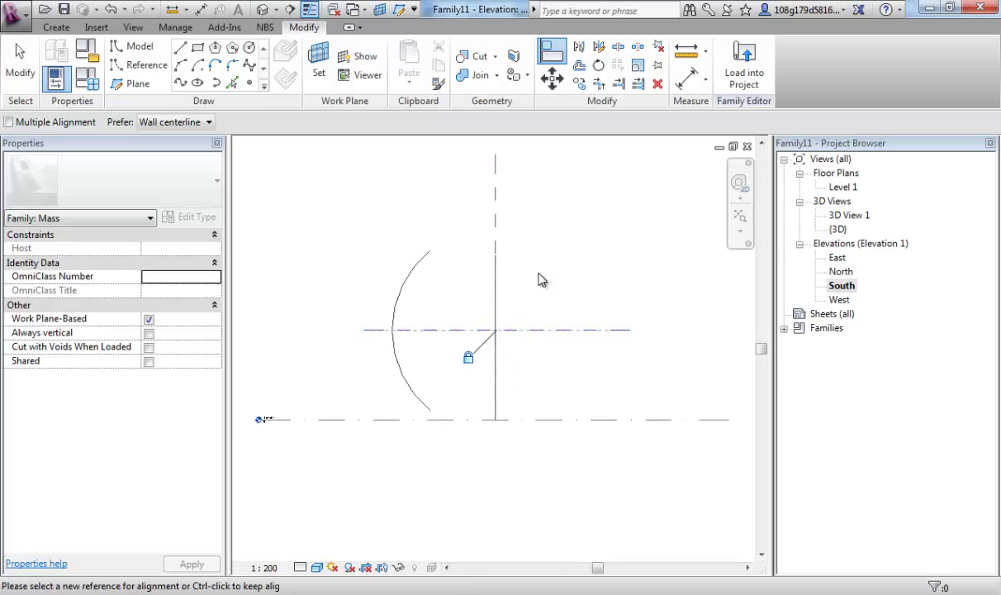
{"action": "key", "text": "Escape"}
{"action": "key", "text": "Escape"}
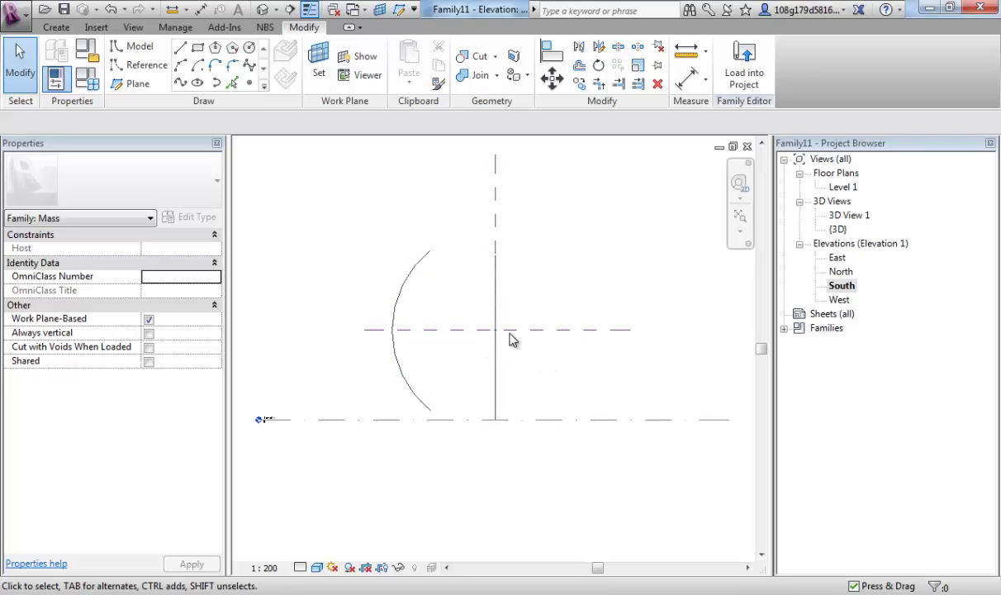
Extend the vertical axis line up to the reference intersection and down past the arc
{"action": "left_click", "coordinate": [496, 309]}
{"action": "left_click_drag", "start_coordinate": [495, 255], "coordinate": [495, 216]}
{"action": "left_click_drag", "start_coordinate": [495, 419], "coordinate": [496, 434]}
{"action": "left_click", "coordinate": [564, 290]}
In the default 3D view, select the axis line and arc and create a form
{"action": "left_click", "coordinate": [262, 12]}
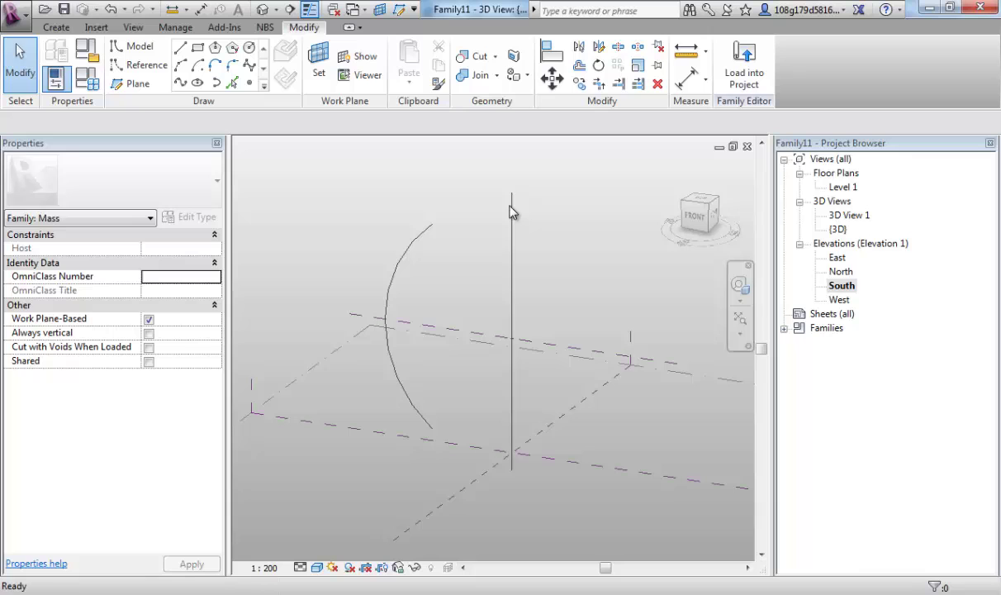
{"action": "left_click", "coordinate": [512, 368]}
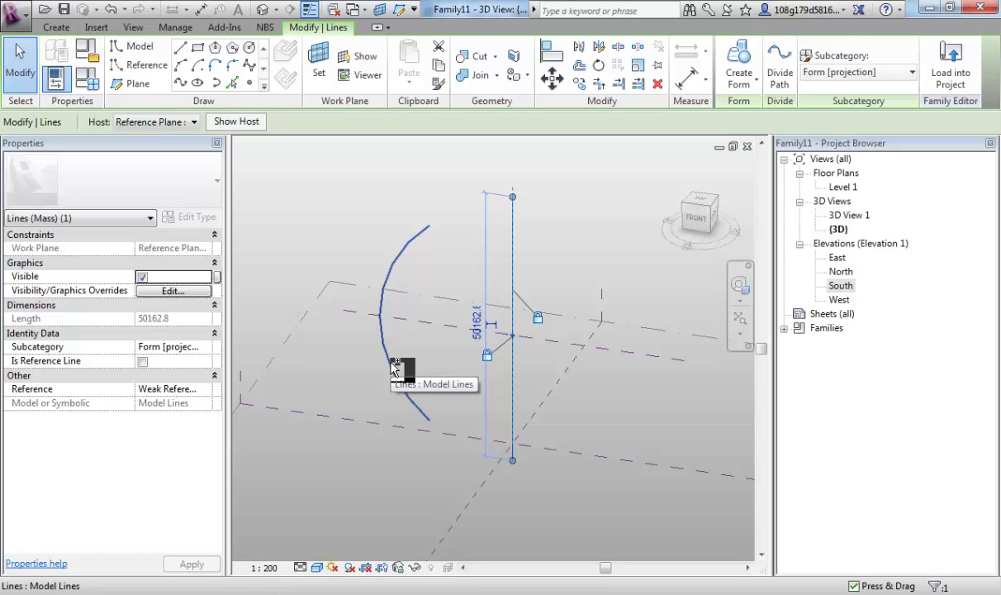
{"action": "left_click", "coordinate": [395, 370], "text": "ctrl"}
{"action": "left_click", "coordinate": [718, 62]}
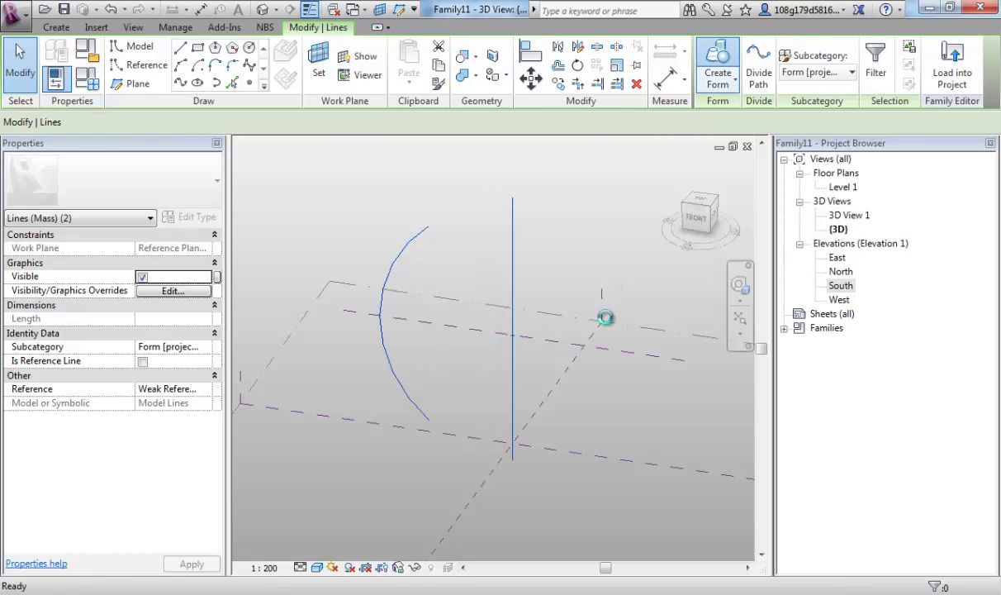
Make the revolved sphere form, then edit its profile and select the profile arc
{"action": "left_click", "coordinate": [397, 558]}
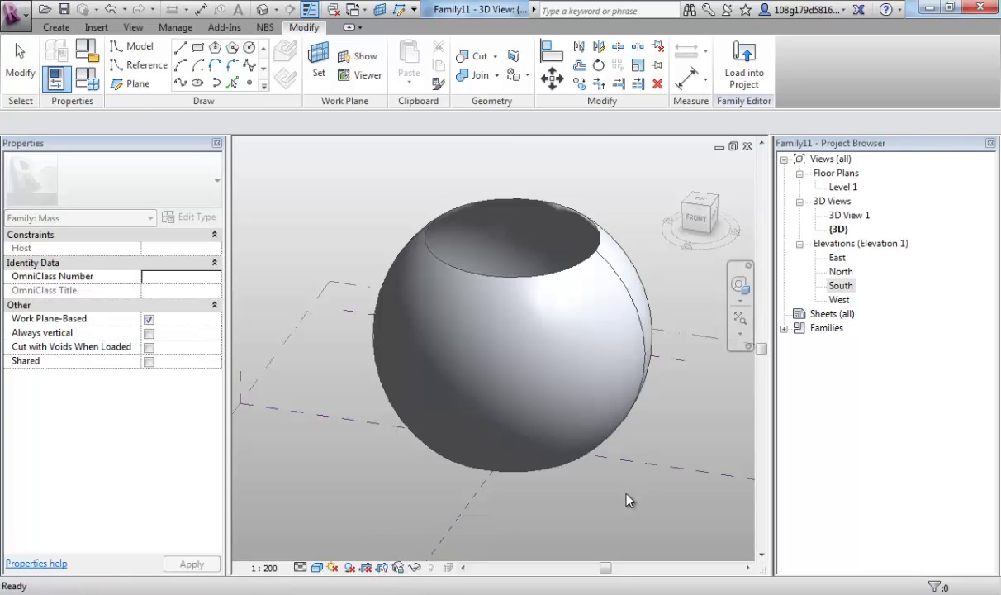
{"action": "middle_click_drag", "start_coordinate": [445, 506], "coordinate": [503, 465], "text": "shift"}
{"action": "left_click", "coordinate": [461, 353]}
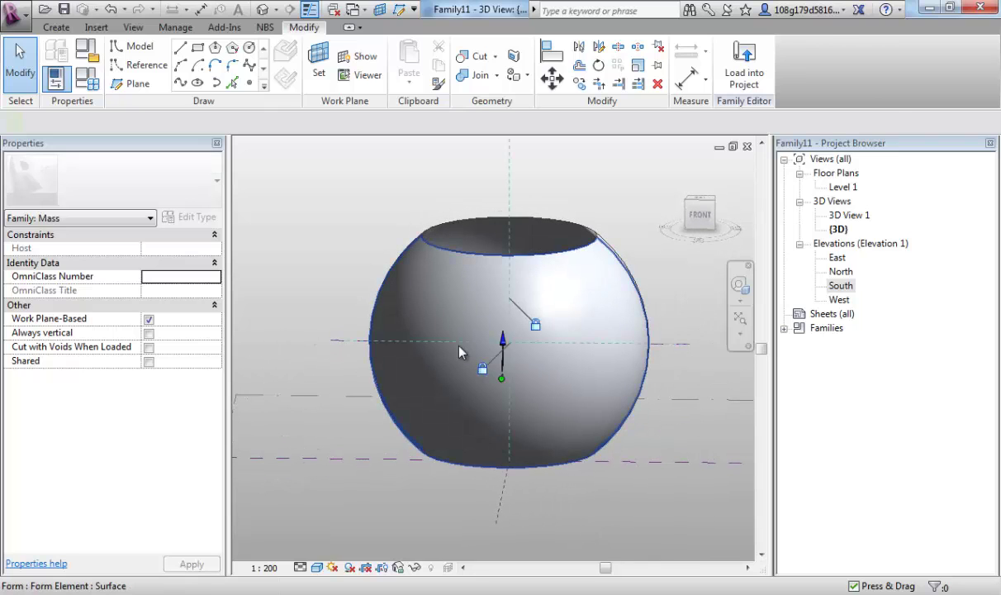
{"action": "left_click", "coordinate": [733, 72]}
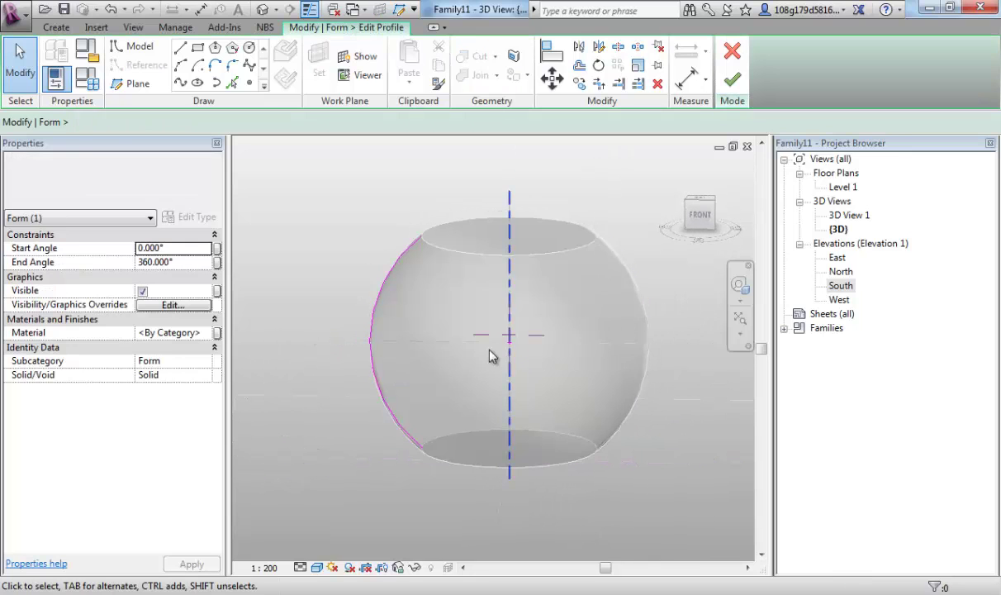
{"action": "left_click", "coordinate": [377, 322]}
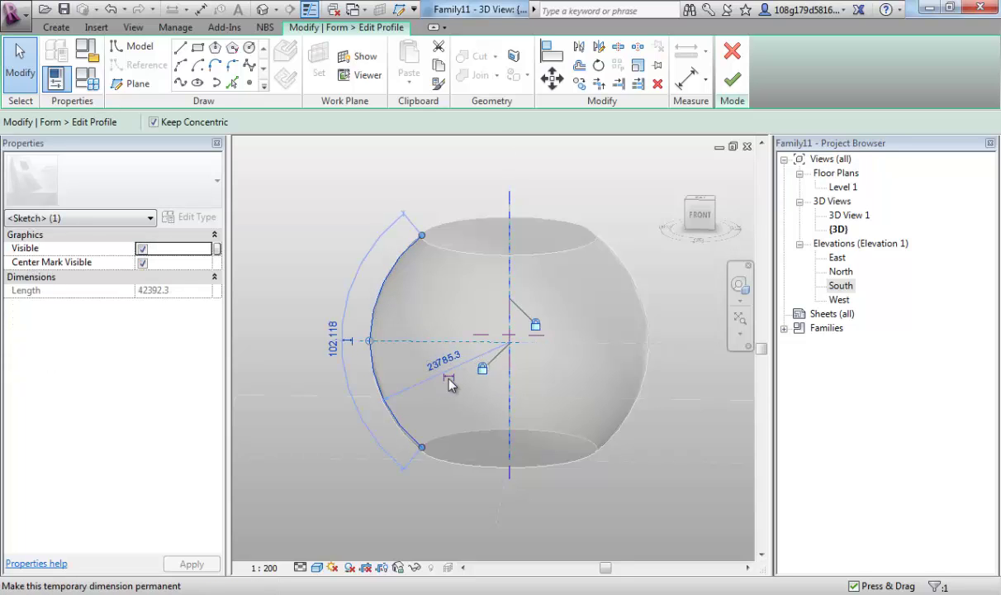
Make the arc's radius dimension permanent and label it with new type parameter R
{"action": "left_click", "coordinate": [451, 378]}
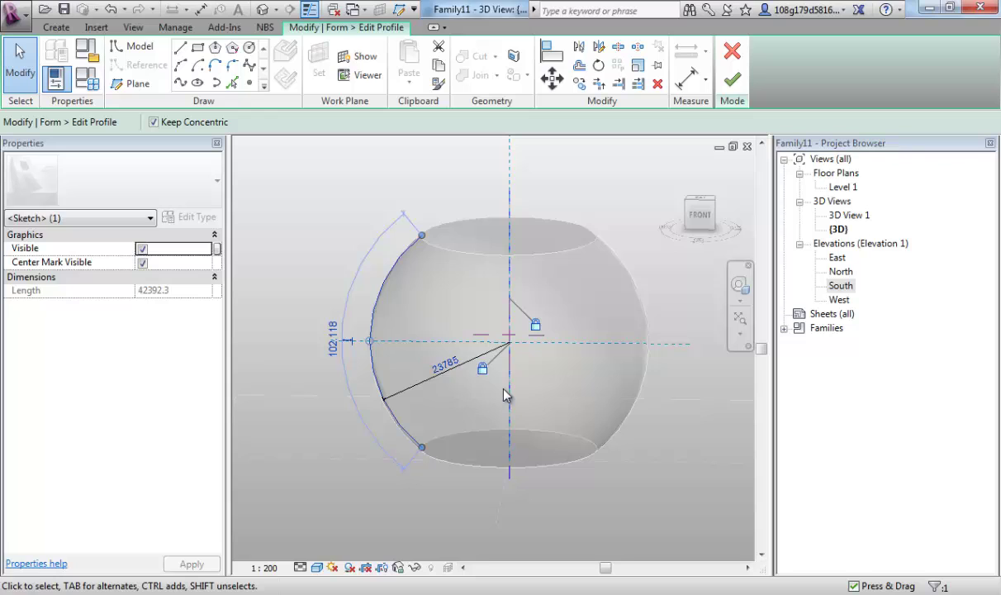
{"action": "left_click", "coordinate": [428, 381]}
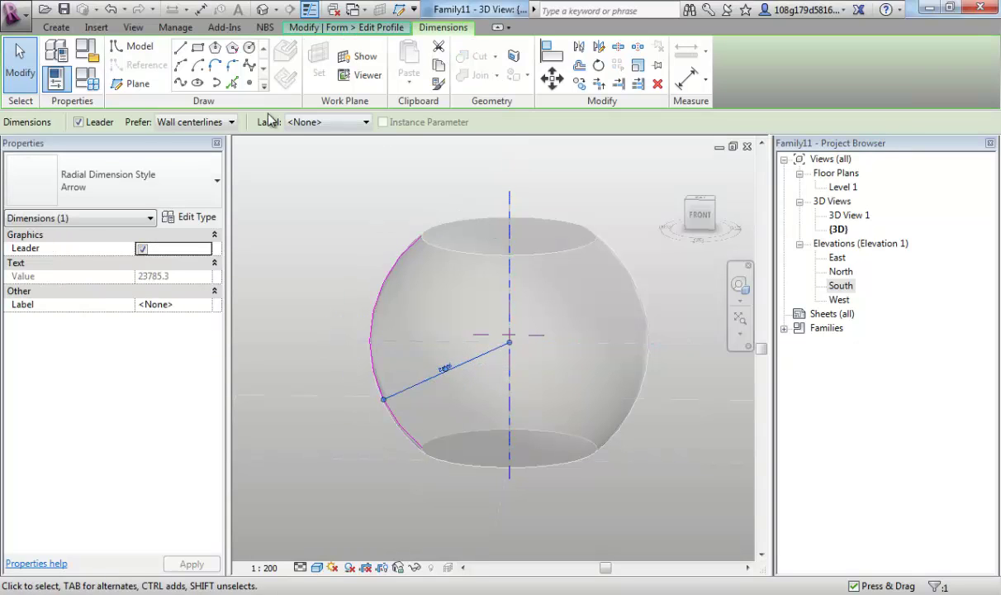
{"action": "left_click", "coordinate": [346, 122]}
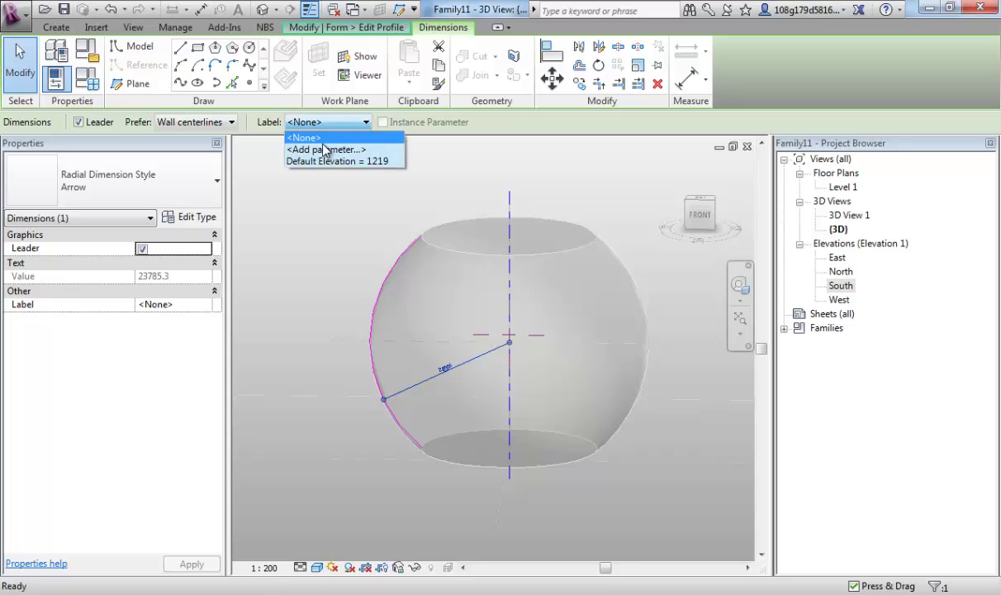
{"action": "left_click", "coordinate": [324, 150]}
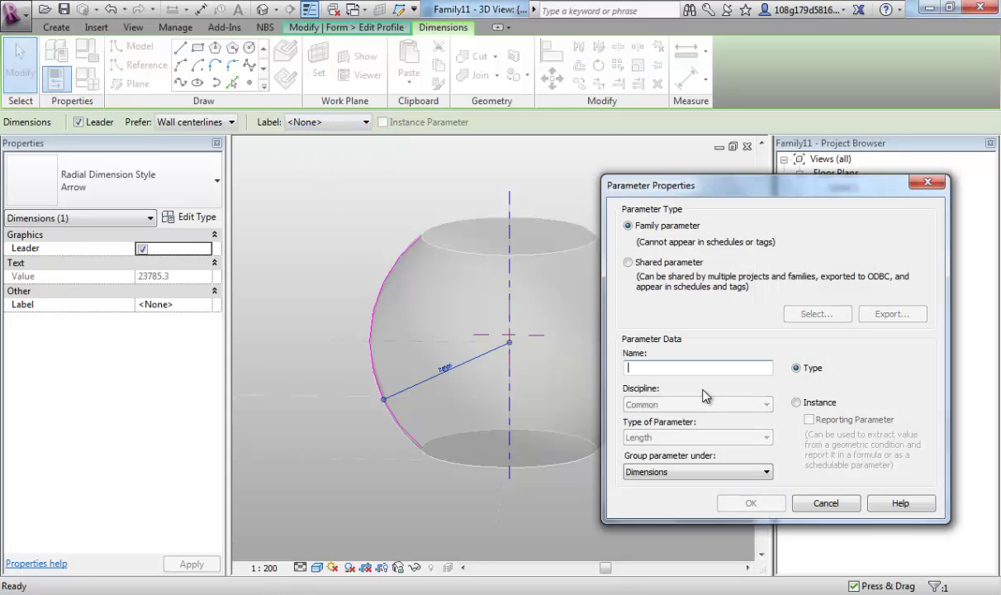
{"action": "type", "text": "R"}
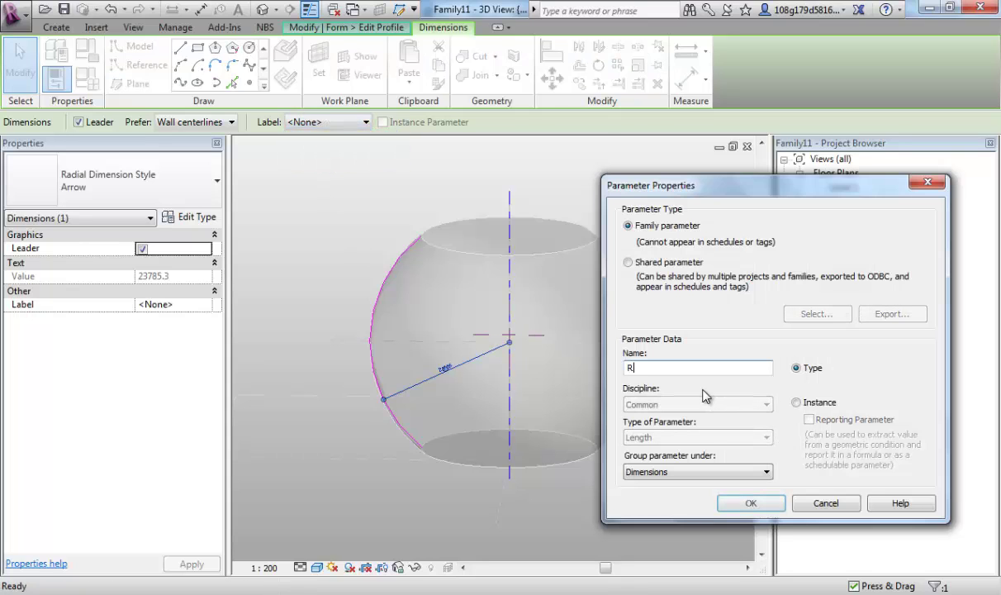
{"action": "left_click", "coordinate": [750, 503]}
{"action": "left_click", "coordinate": [324, 223]}
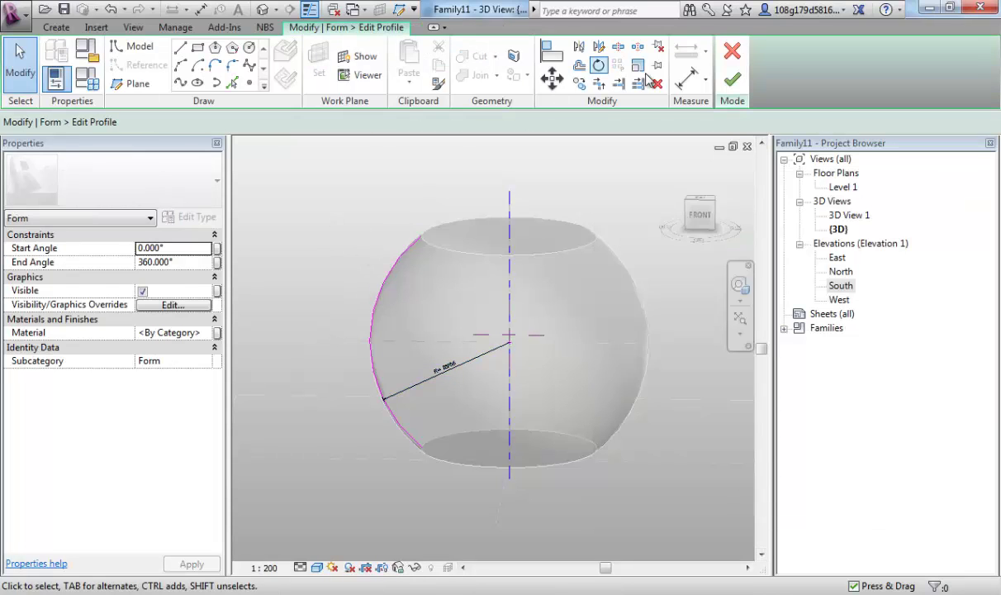
{"action": "left_click", "coordinate": [732, 80]}
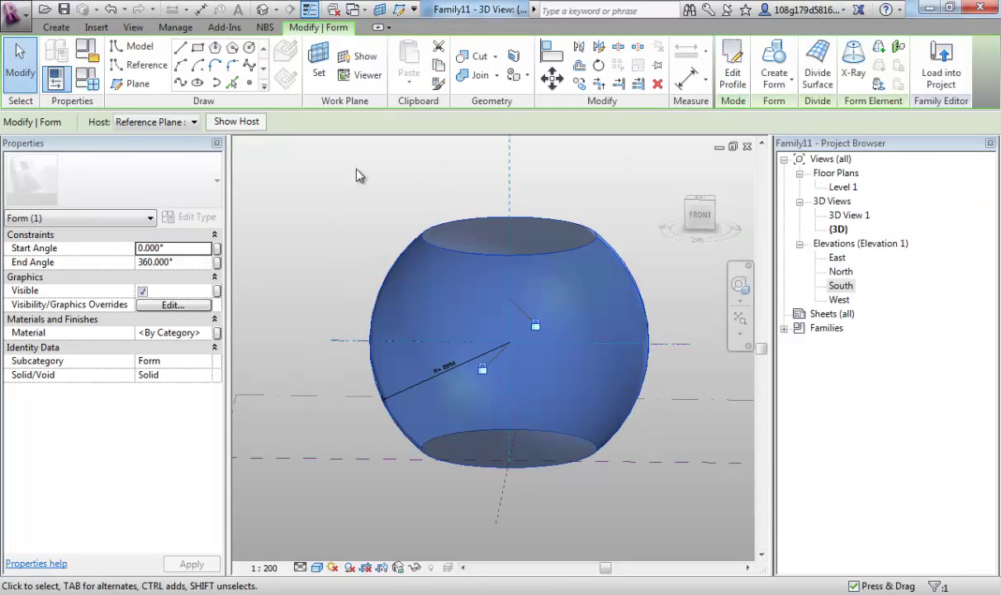
{"action": "left_click", "coordinate": [360, 175]}
{"action": "middle_click_drag", "start_coordinate": [599, 246], "coordinate": [525, 239], "text": "shift"}
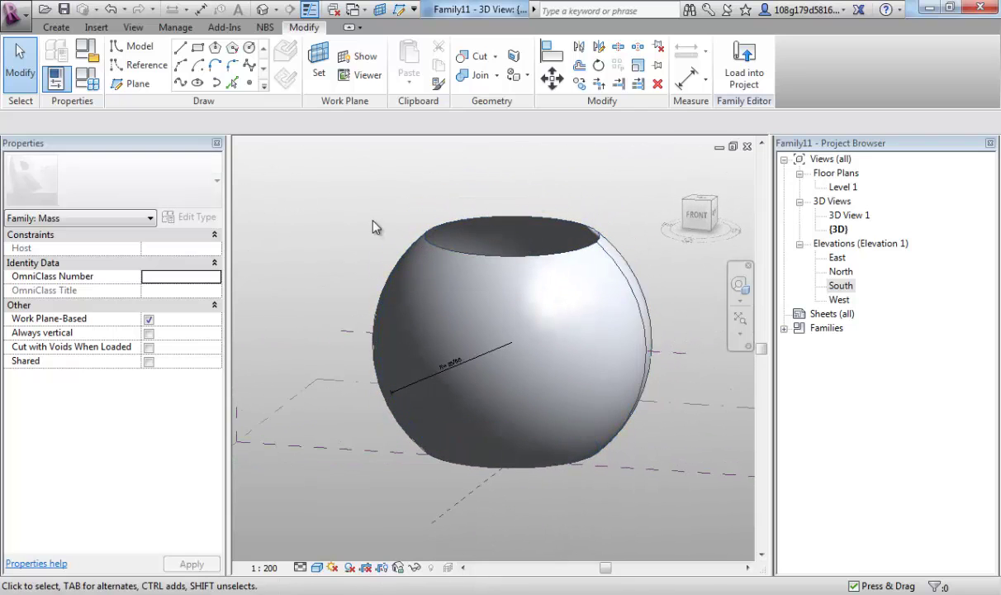
{"action": "middle_click_drag", "start_coordinate": [373, 227], "coordinate": [411, 239]}
{"action": "middle_click_drag", "start_coordinate": [308, 217], "coordinate": [357, 234]}
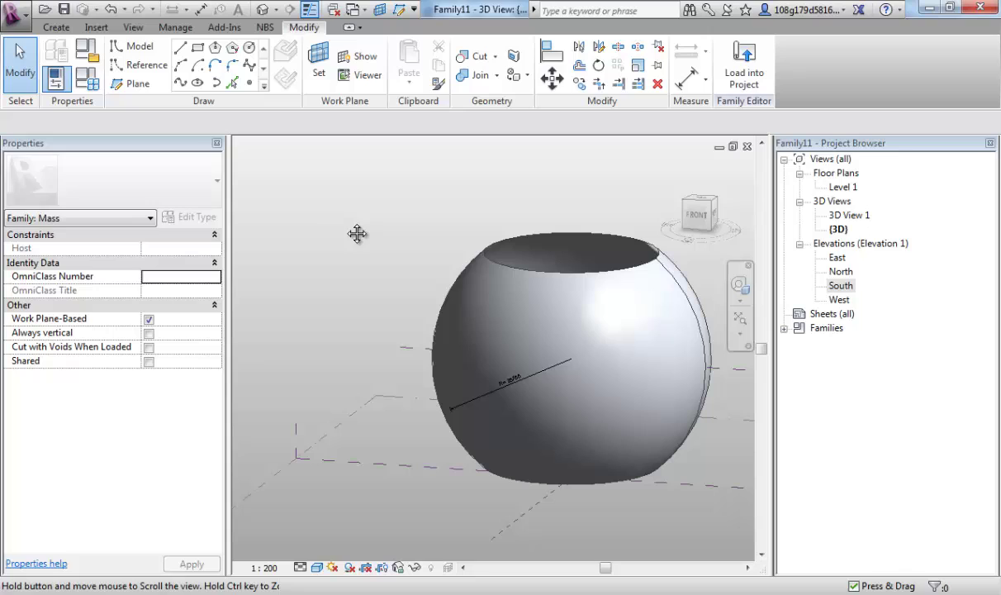
In Family Types, set R to 20000 and apply, then to 40000 and apply
{"action": "left_click", "coordinate": [91, 83]}
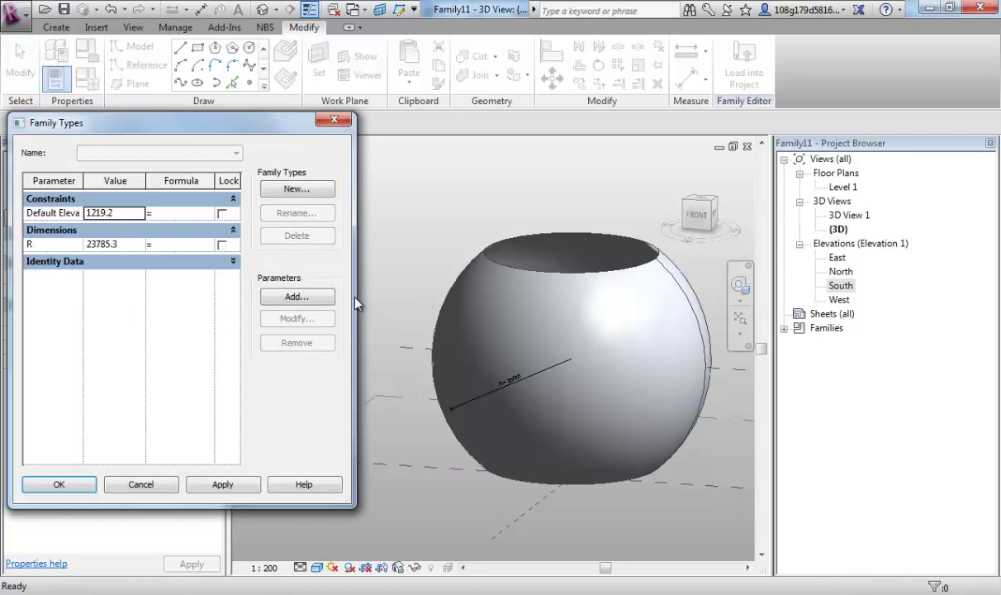
{"action": "left_click", "coordinate": [137, 245]}
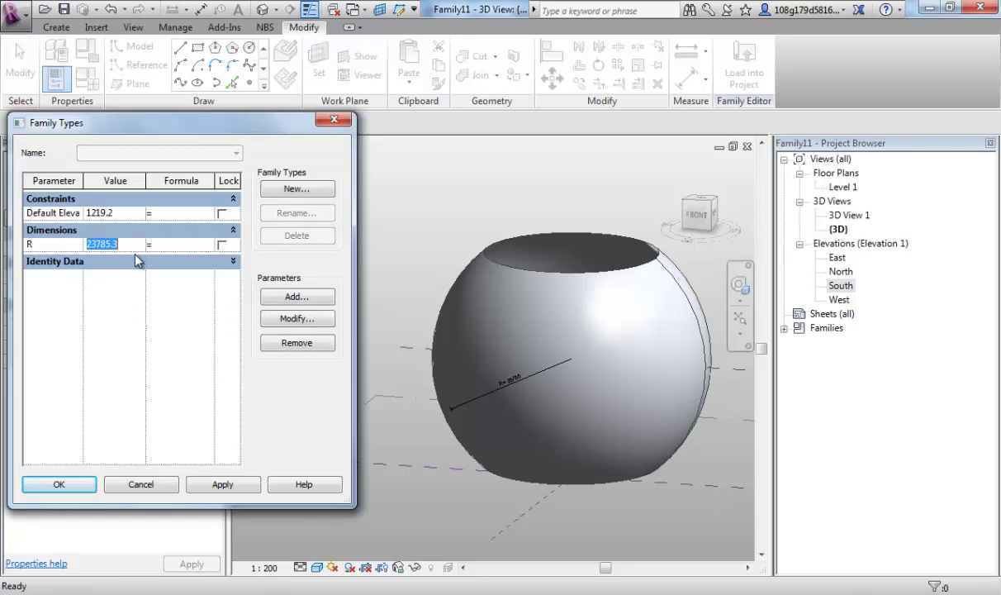
{"action": "type", "text": "20000"}
{"action": "key", "text": "Tab"}
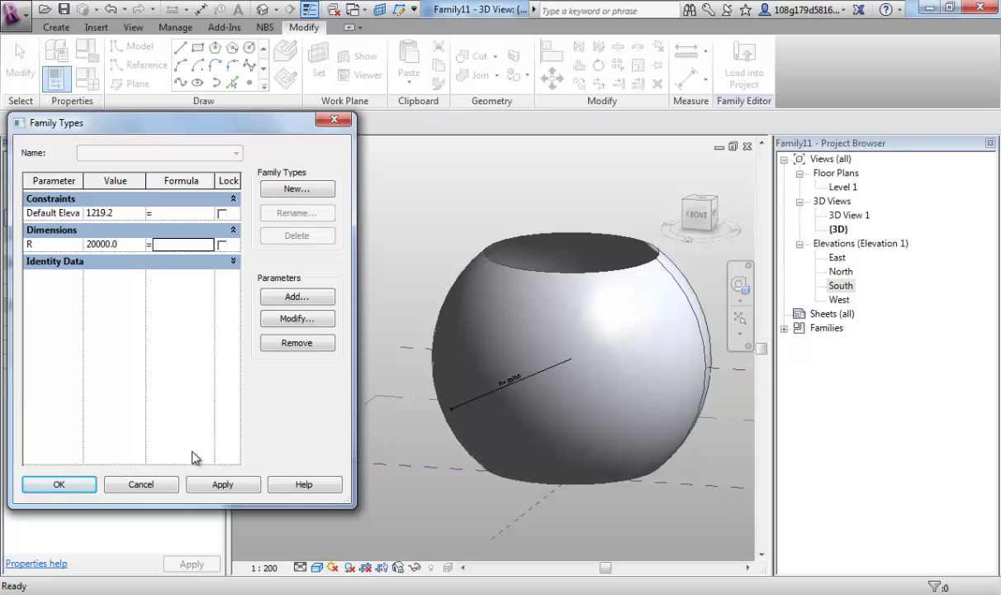
{"action": "left_click", "coordinate": [221, 484]}
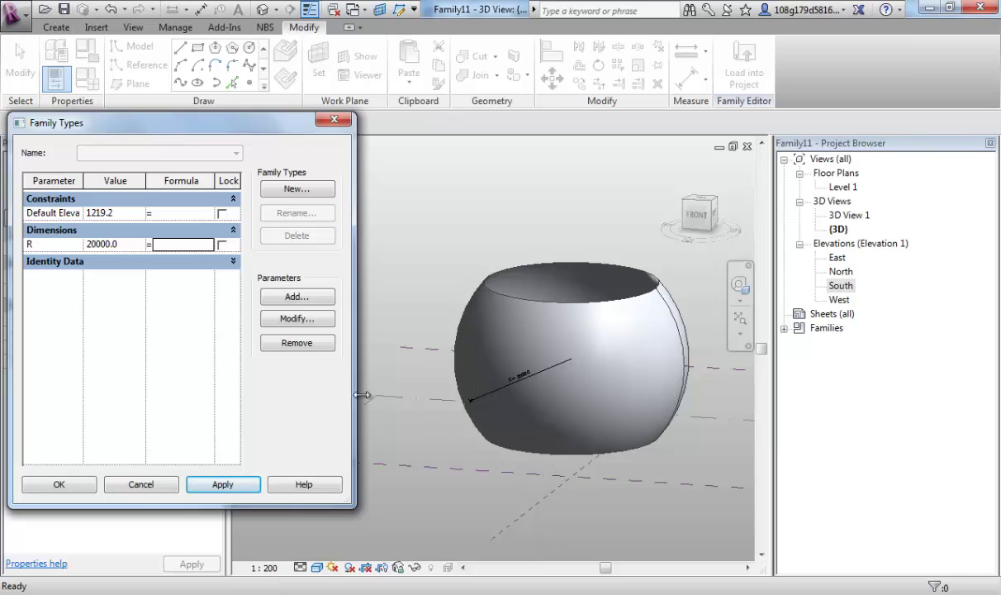
{"action": "left_click", "coordinate": [133, 245]}
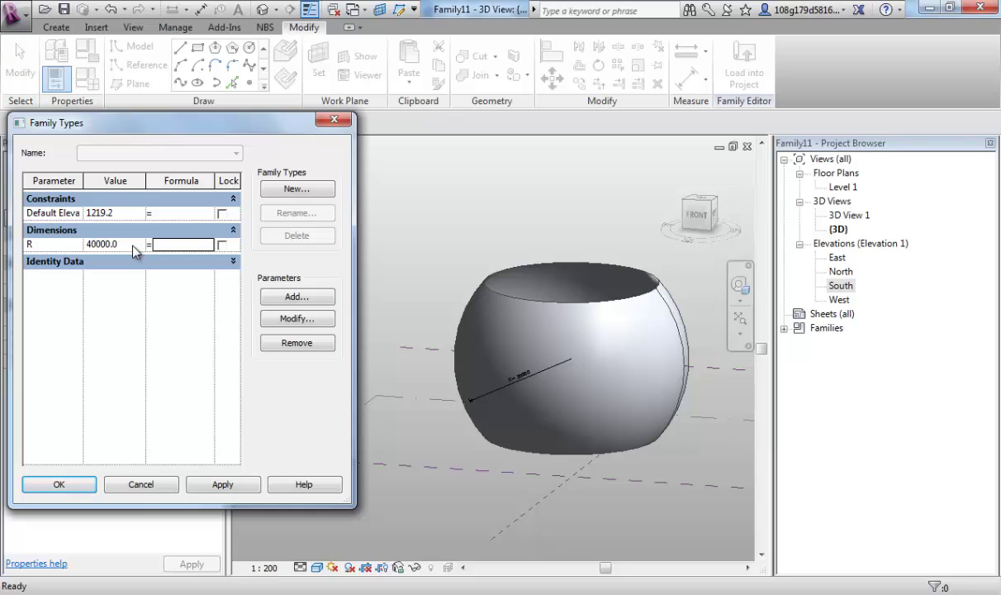
{"action": "left_click", "coordinate": [217, 483]}
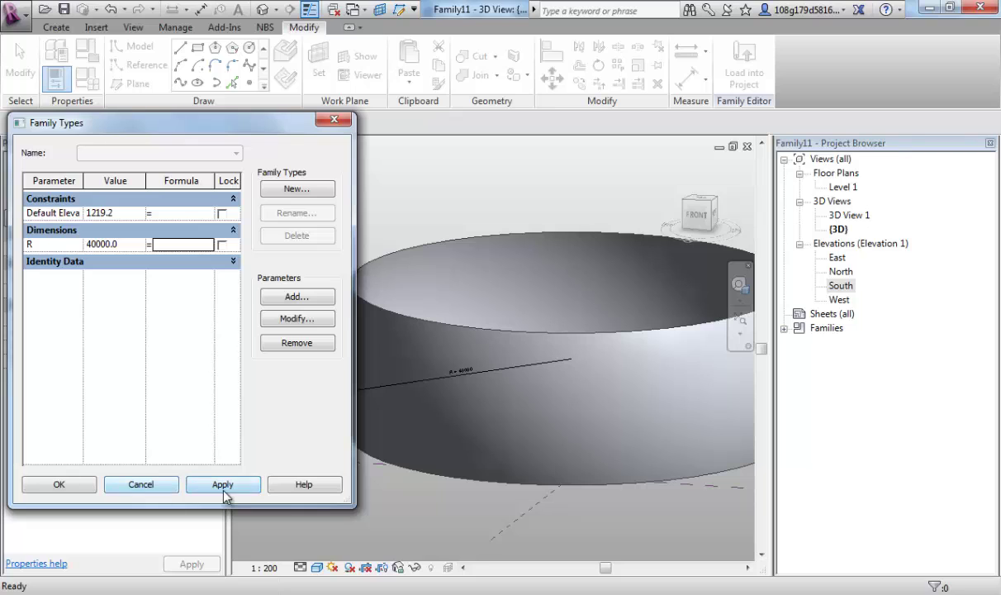
Cancel Family Types and delete the ring form, leaving only the reference planes
{"action": "left_click", "coordinate": [141, 484]}
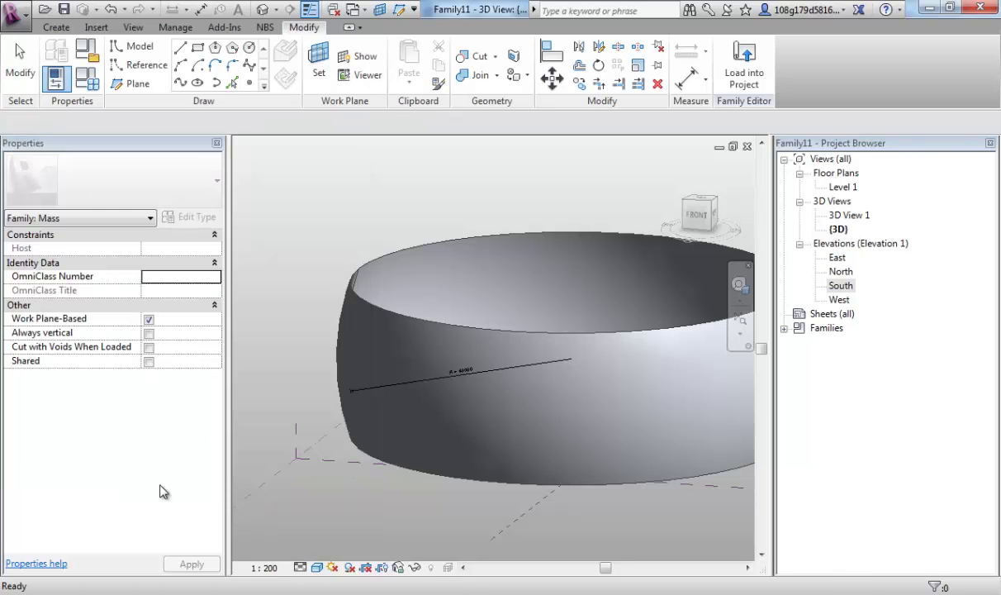
{"action": "scroll", "coordinate": [488, 491], "scroll_direction": "down", "scroll_amount": 4}
{"action": "left_click", "coordinate": [487, 422]}
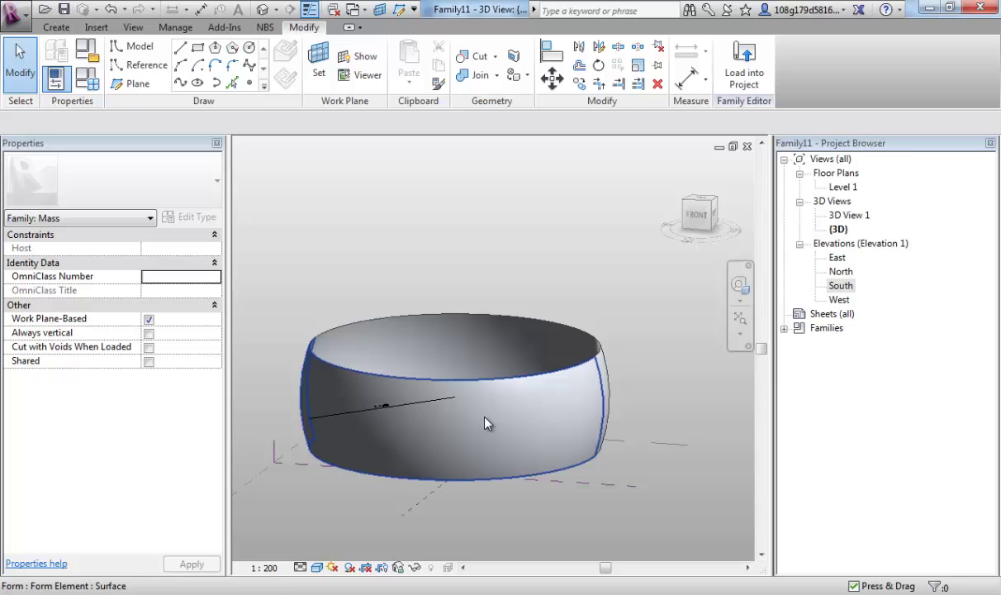
{"action": "left_click", "coordinate": [487, 423]}
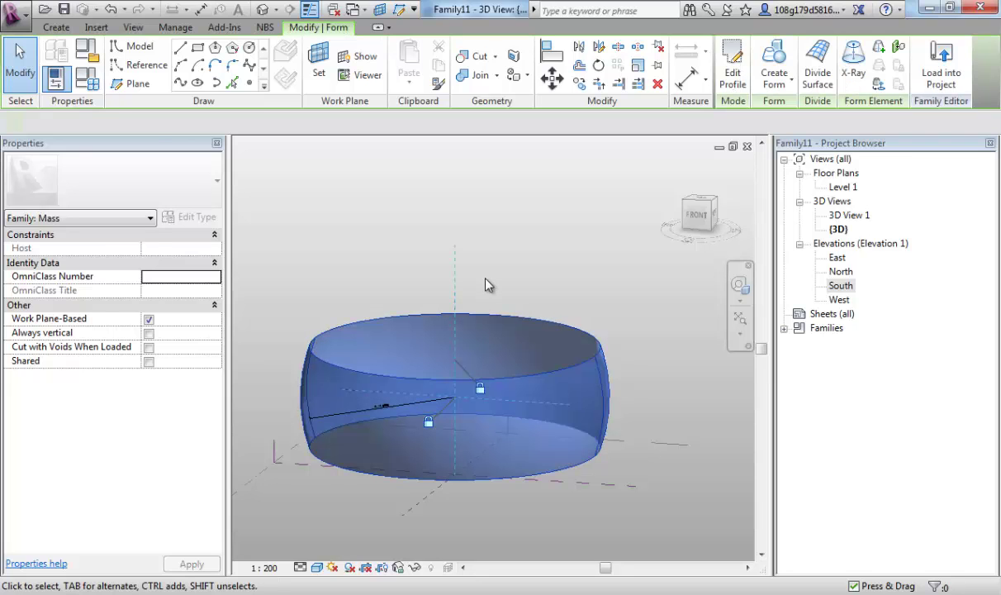
{"action": "key", "text": "Delete"}
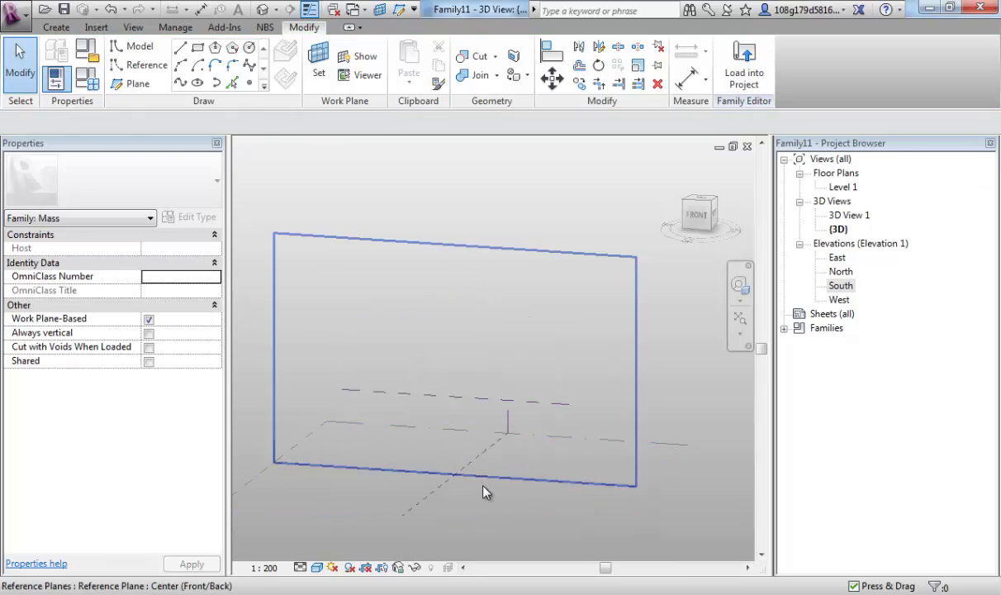
{"action": "middle_click_drag", "start_coordinate": [485, 491], "coordinate": [564, 451], "text": "shift"}
{"action": "scroll", "coordinate": [564, 451], "scroll_direction": "up", "scroll_amount": 2}
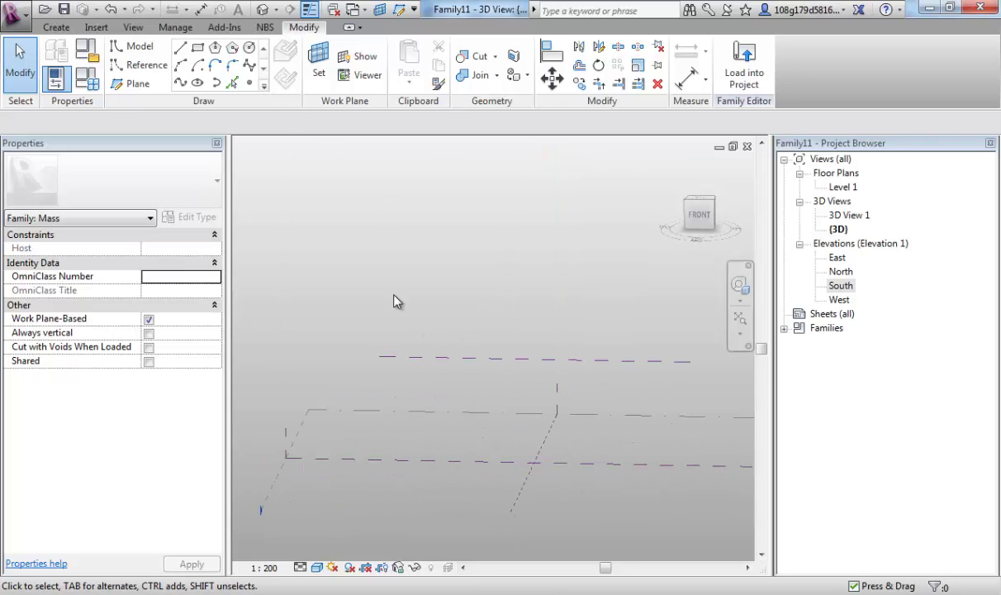
Draw a vertical axis line about 18000 tall from the origin on the centre reference plane
{"action": "left_click", "coordinate": [412, 355]}
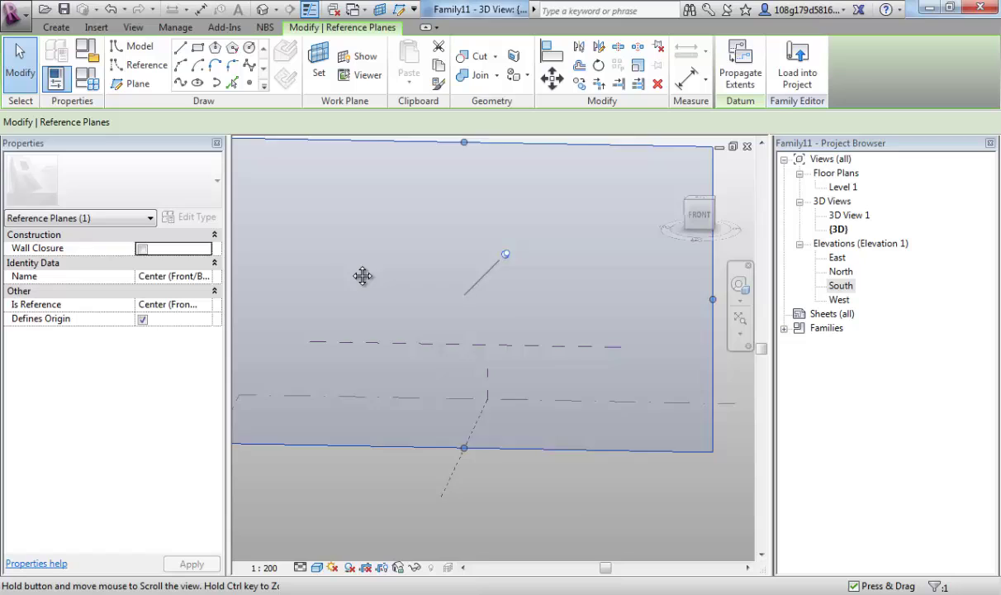
{"action": "middle_click_drag", "start_coordinate": [362, 276], "coordinate": [363, 295]}
{"action": "left_click", "coordinate": [181, 48]}
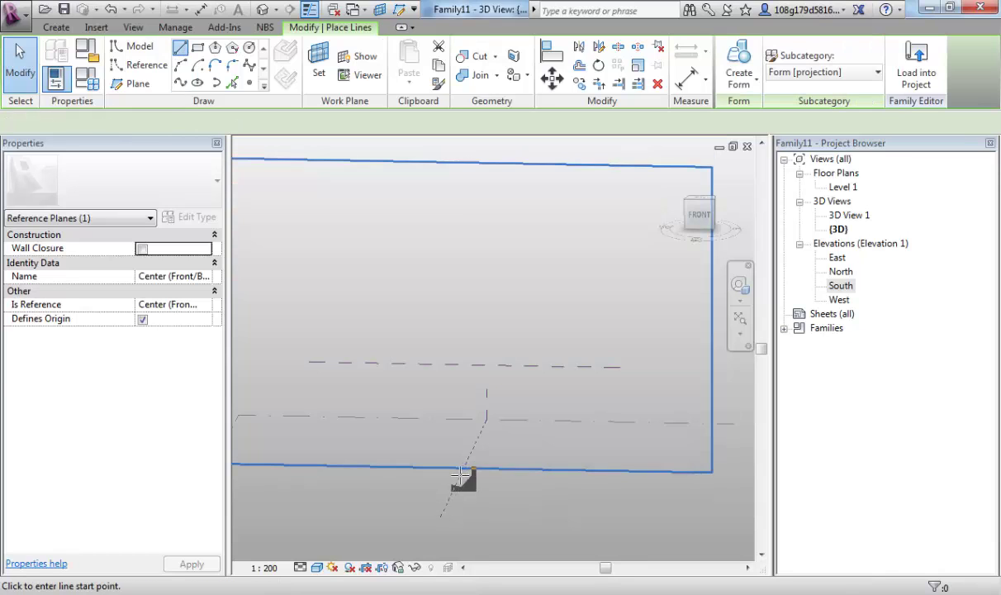
{"action": "left_click", "coordinate": [464, 467]}
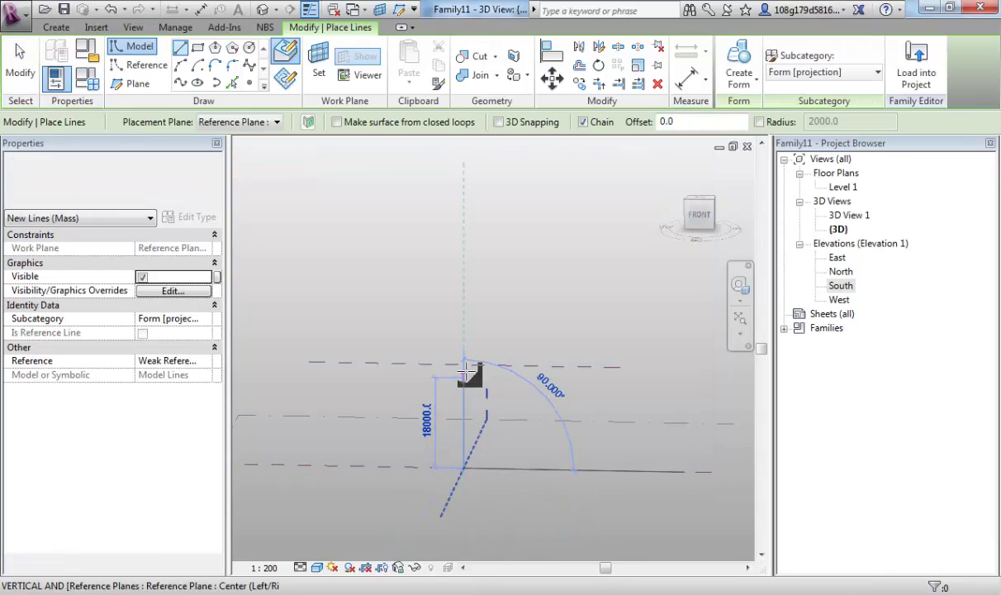
{"action": "left_click", "coordinate": [463, 289]}
{"action": "key", "text": "Escape"}
{"action": "key", "text": "Escape"}
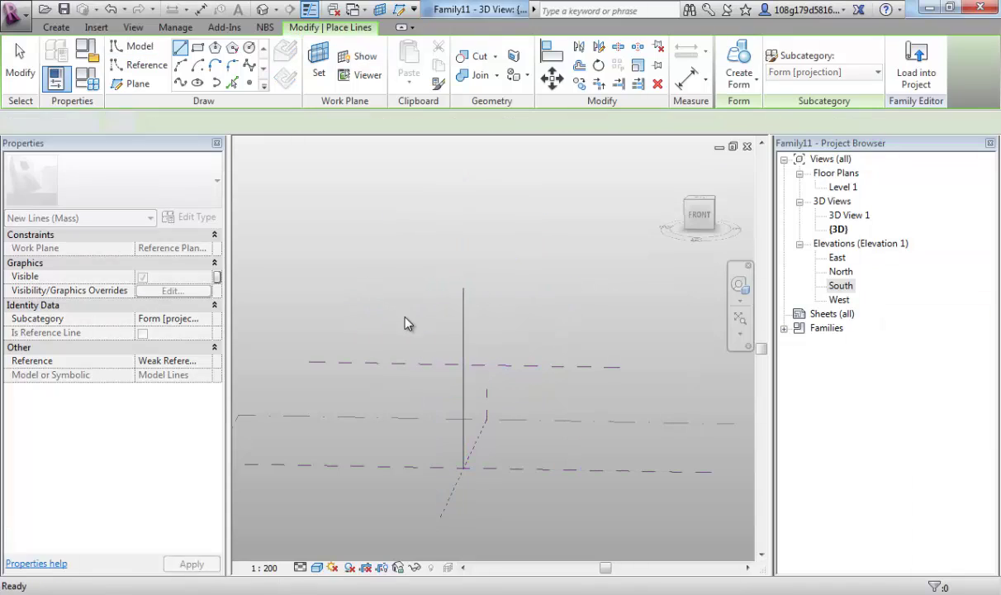
{"action": "middle_click_drag", "start_coordinate": [431, 385], "coordinate": [465, 346], "text": "shift"}
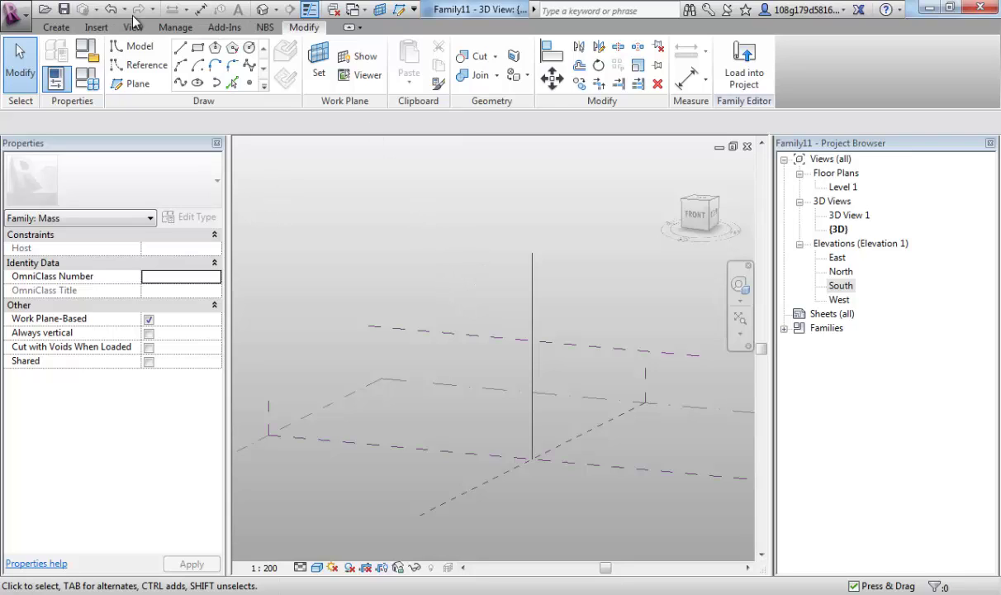
Draw a closed stepped profile outline of model lines beside the vertical axis line
{"action": "left_click", "coordinate": [180, 51]}
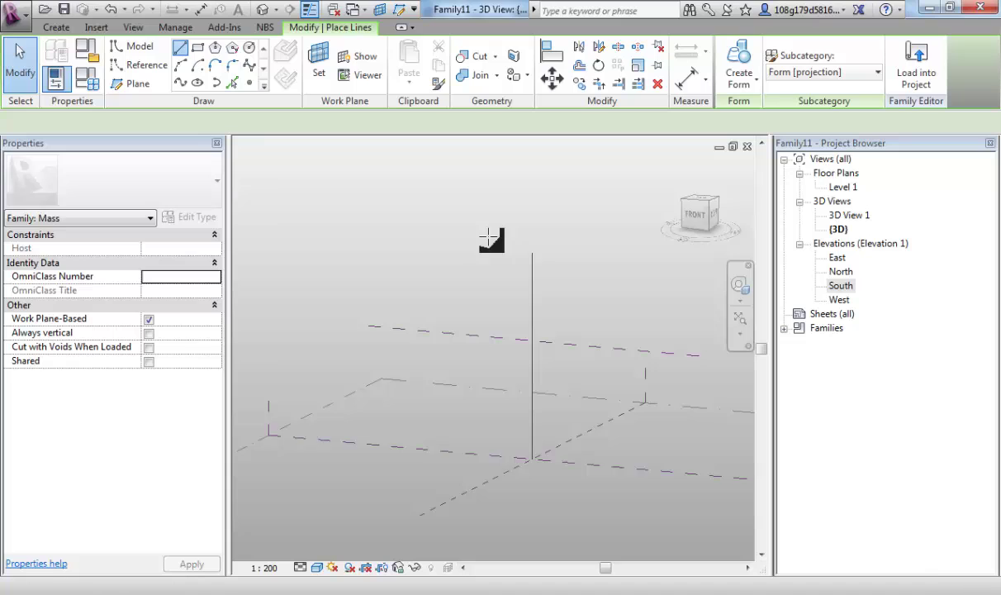
{"action": "left_click", "coordinate": [531, 266]}
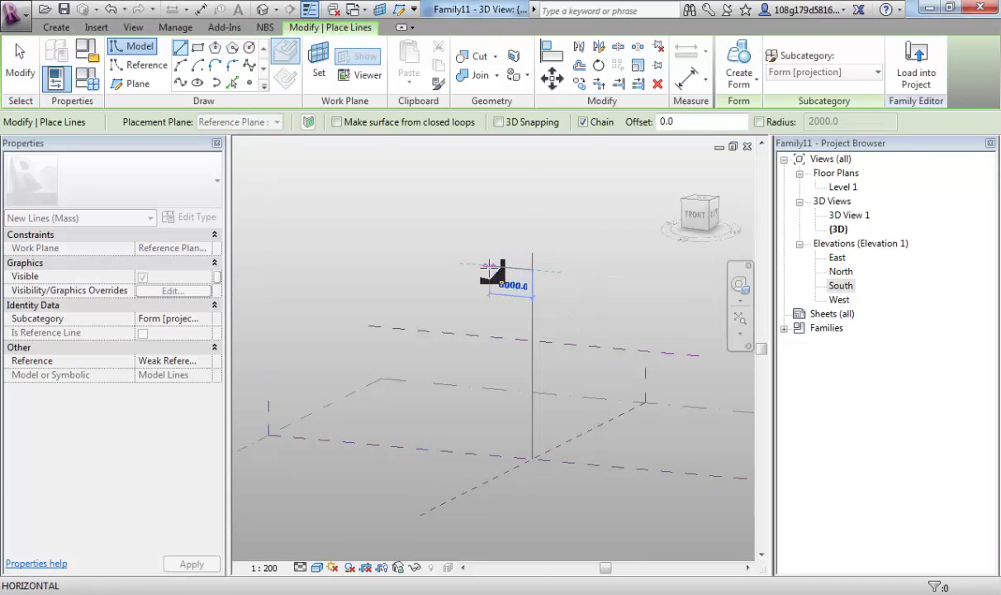
{"action": "left_click", "coordinate": [490, 266]}
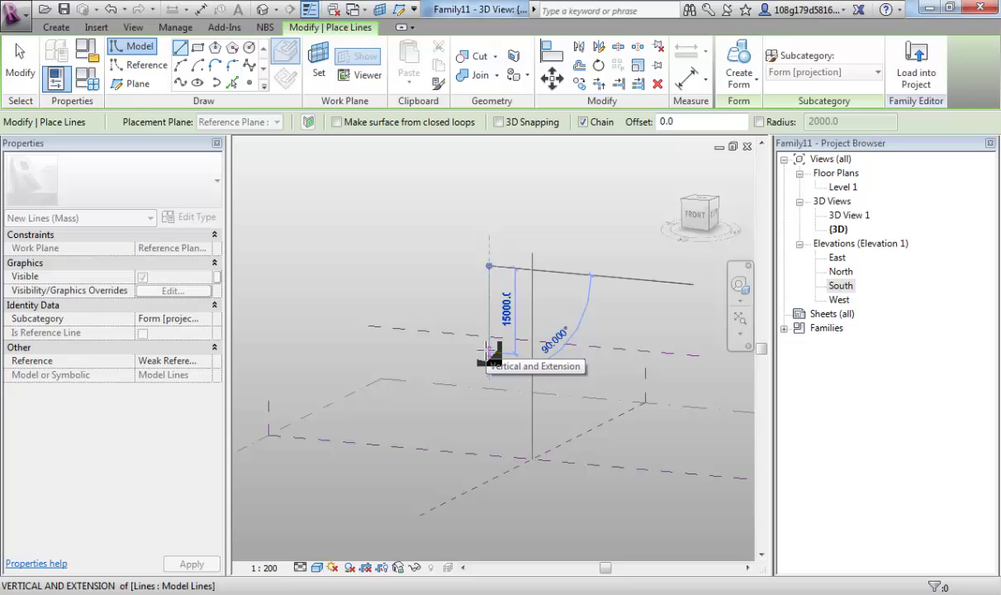
{"action": "left_click", "coordinate": [490, 351]}
{"action": "left_click", "coordinate": [457, 349]}
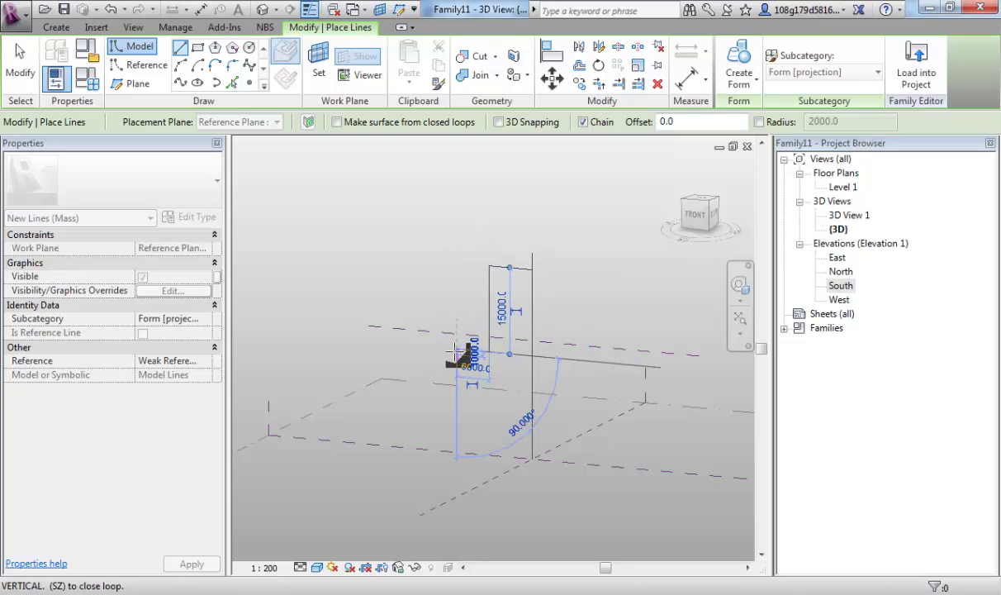
{"action": "left_click", "coordinate": [457, 395]}
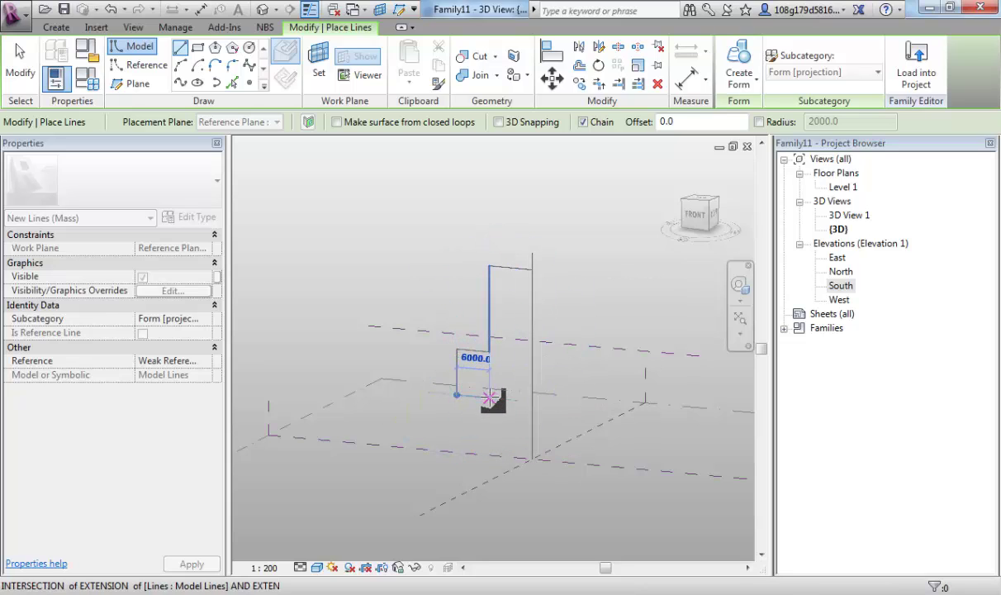
{"action": "left_click", "coordinate": [490, 394]}
{"action": "left_click", "coordinate": [489, 437]}
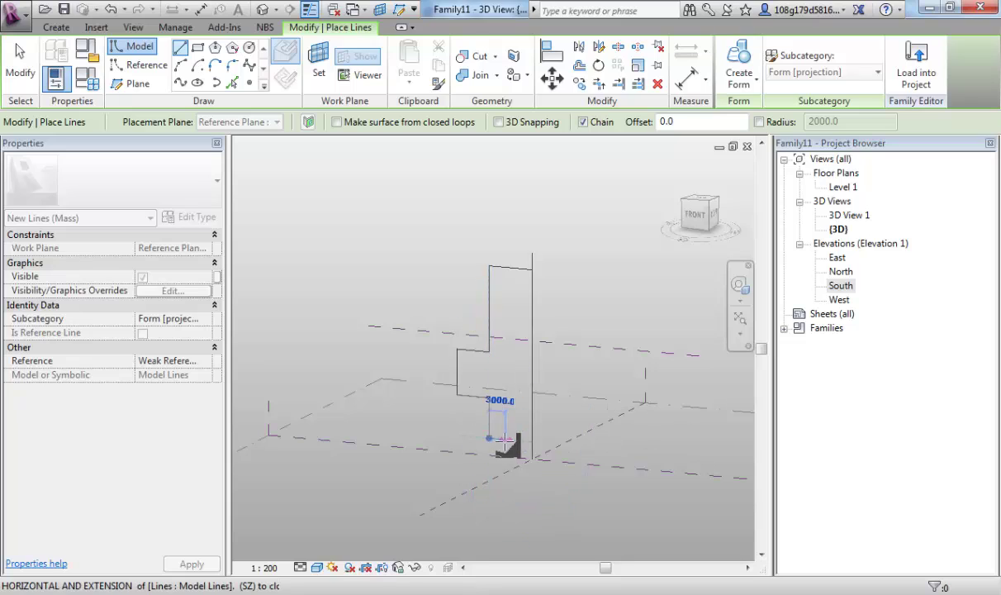
{"action": "left_click", "coordinate": [505, 439]}
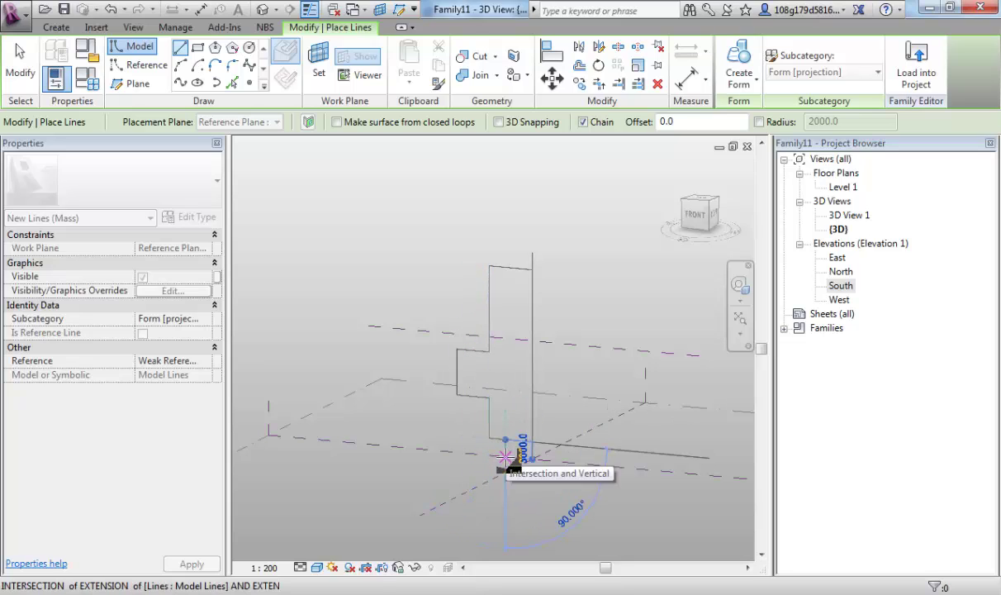
{"action": "left_click", "coordinate": [530, 459]}
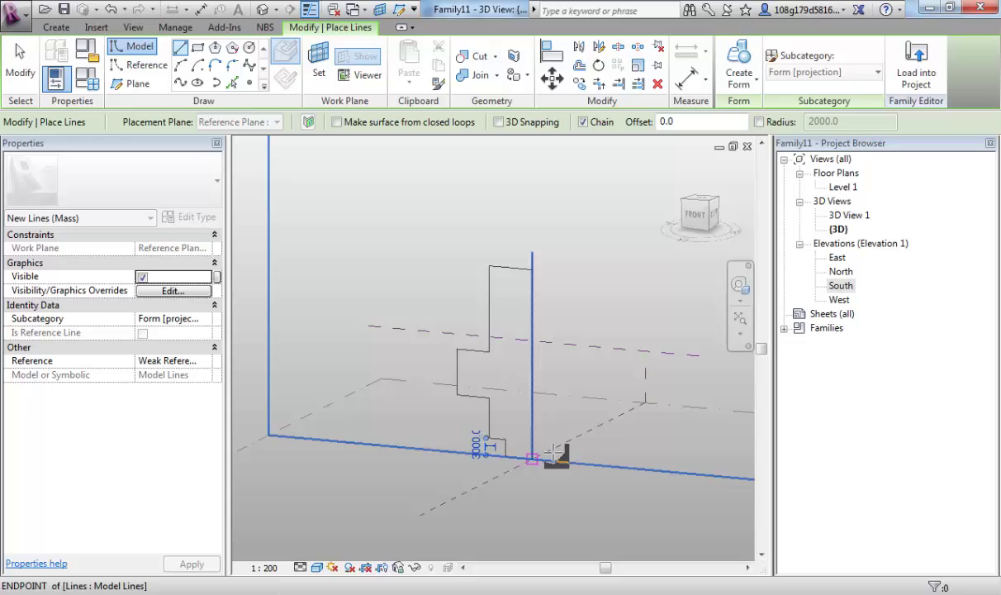
{"action": "key", "text": "Escape"}
Extend the vertical axis line's bottom endpoint down below the base plane
{"action": "left_click", "coordinate": [532, 439]}
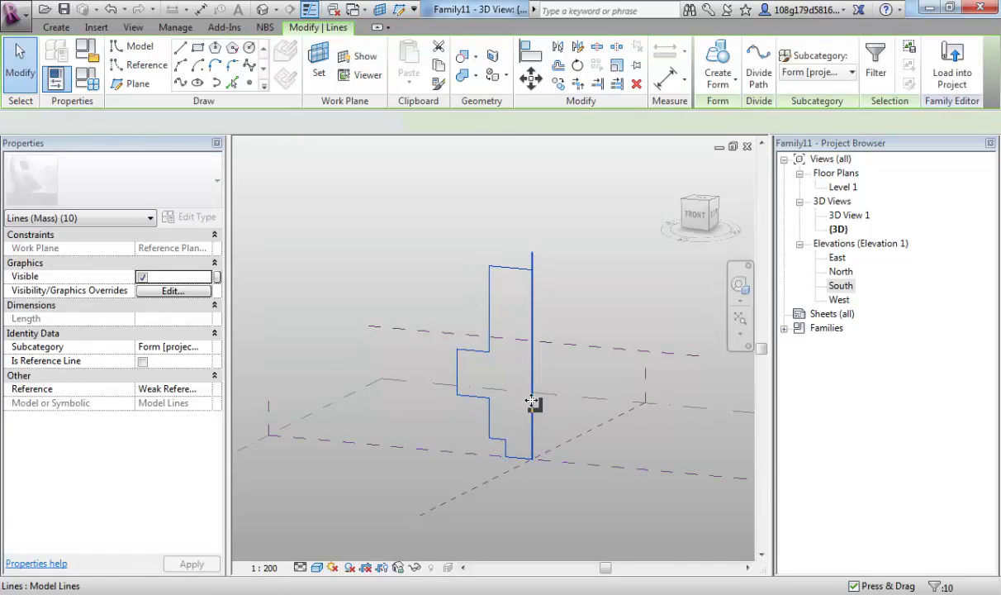
{"action": "key", "text": "Escape"}
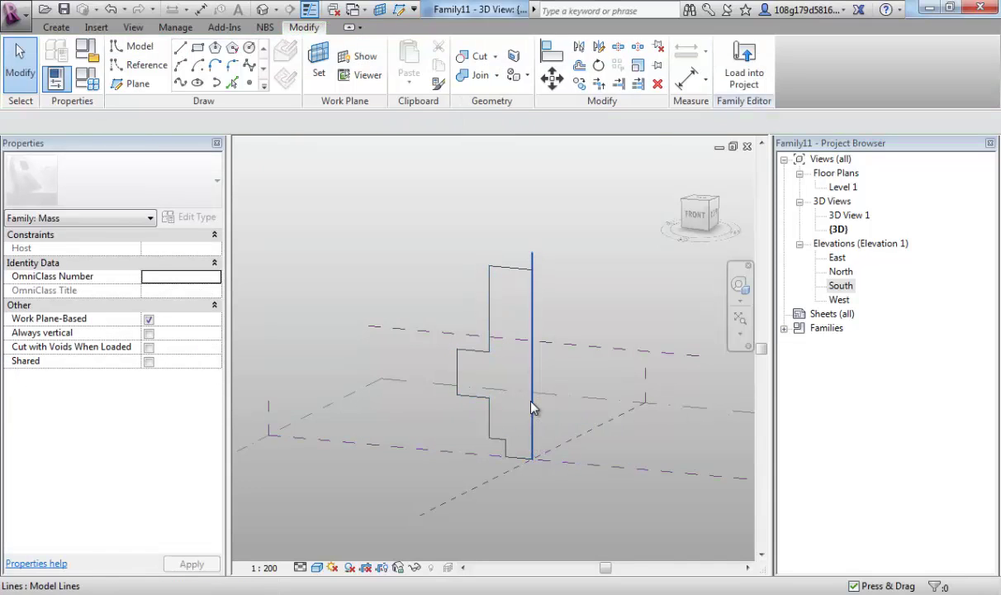
{"action": "left_click", "coordinate": [533, 406]}
{"action": "left_click_drag", "start_coordinate": [532, 465], "coordinate": [533, 479]}
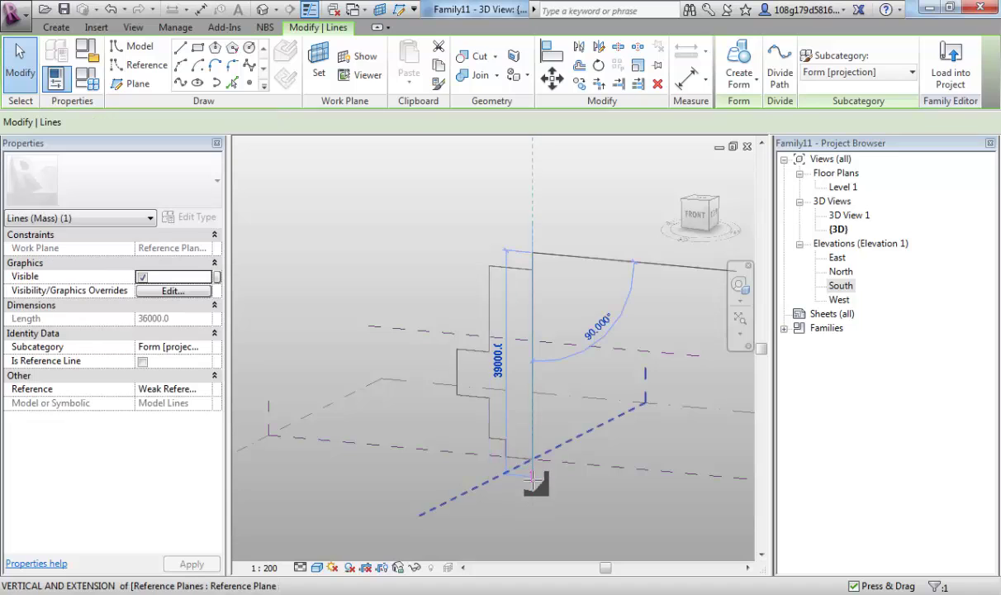
{"action": "key", "text": "Escape"}
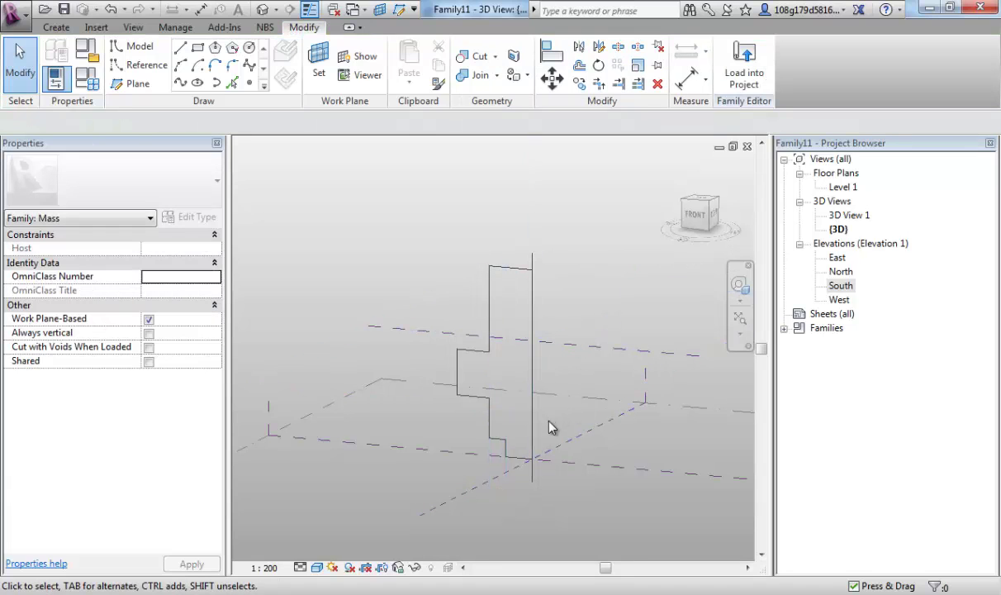
{"action": "middle_click_drag", "start_coordinate": [551, 428], "coordinate": [547, 311], "text": "shift"}
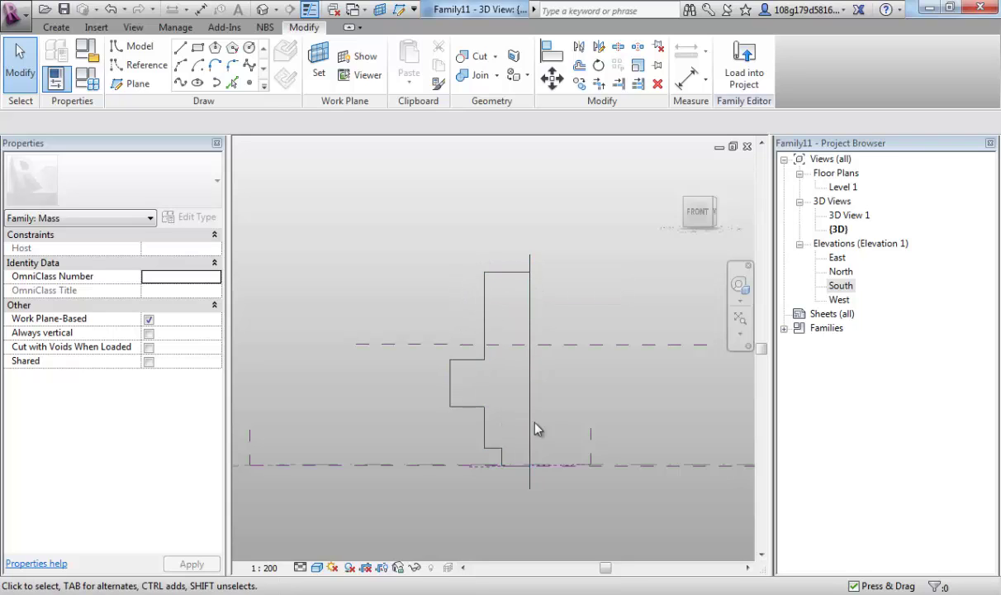
{"action": "middle_click_drag", "start_coordinate": [567, 333], "coordinate": [574, 364], "text": "shift"}
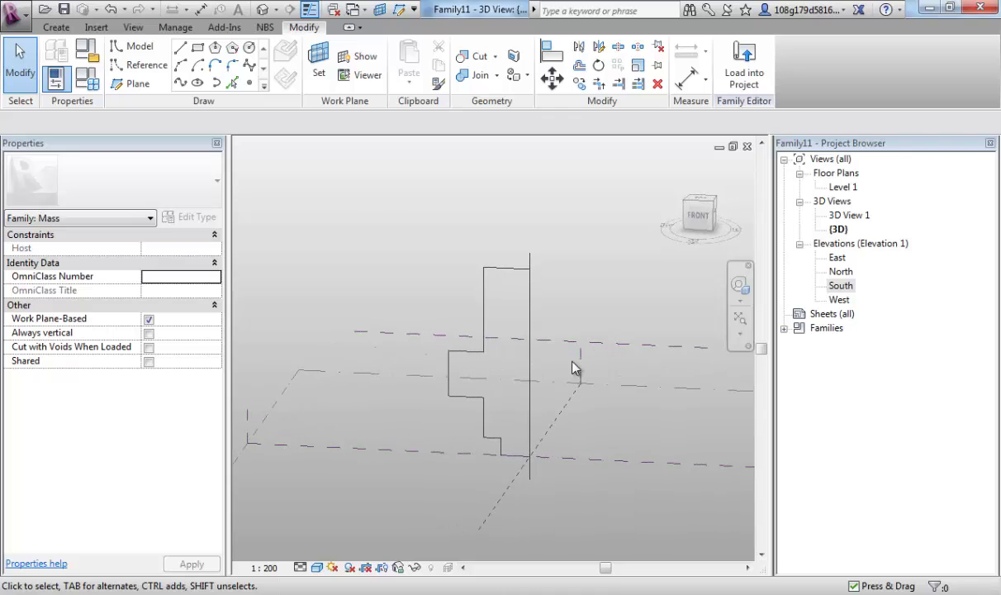
{"action": "scroll", "coordinate": [541, 314], "scroll_direction": "up", "scroll_amount": 2}
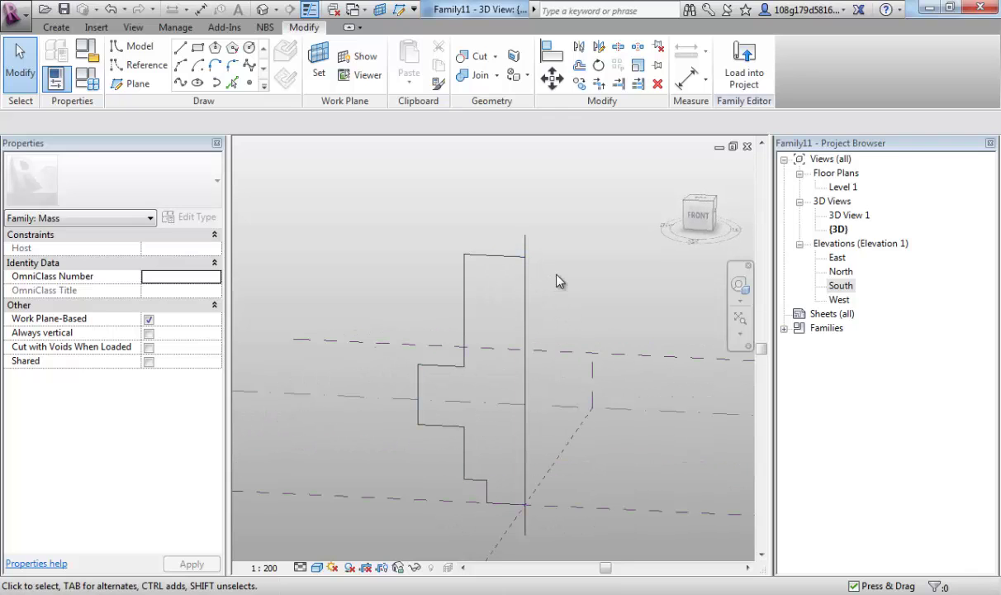
{"action": "mouse_move", "coordinate": [555, 289]}
{"action": "middle_mouse_down"}
{"action": "mouse_move", "coordinate": [553, 298]}
{"action": "mouse_move", "coordinate": [543, 284]}
{"action": "middle_mouse_up"}
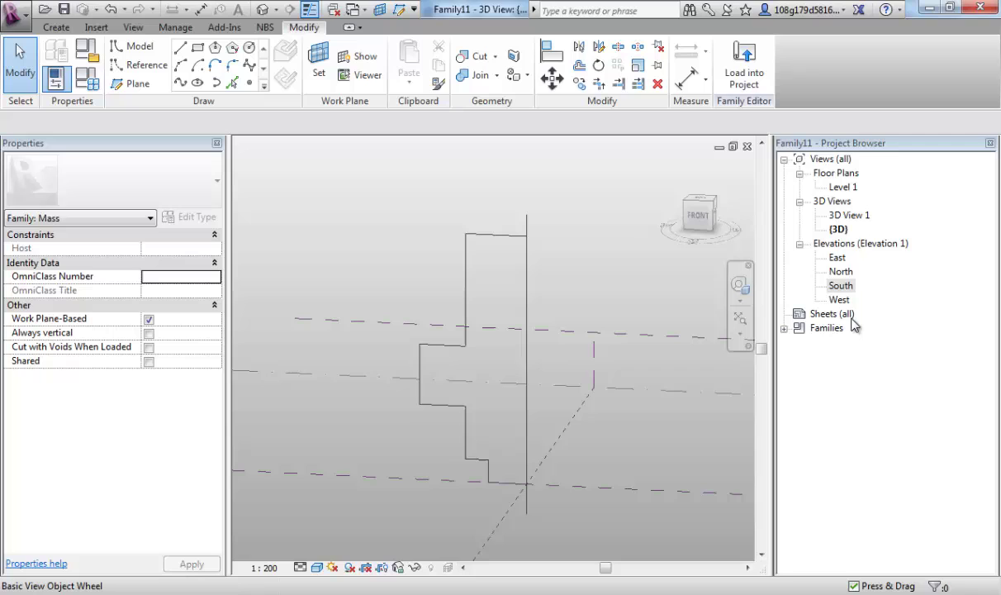
In the South elevation, dimension the top step from the centre plane as 8000
{"action": "double_click", "coordinate": [841, 286]}
{"action": "scroll", "coordinate": [536, 315], "scroll_direction": "up", "scroll_amount": 1}
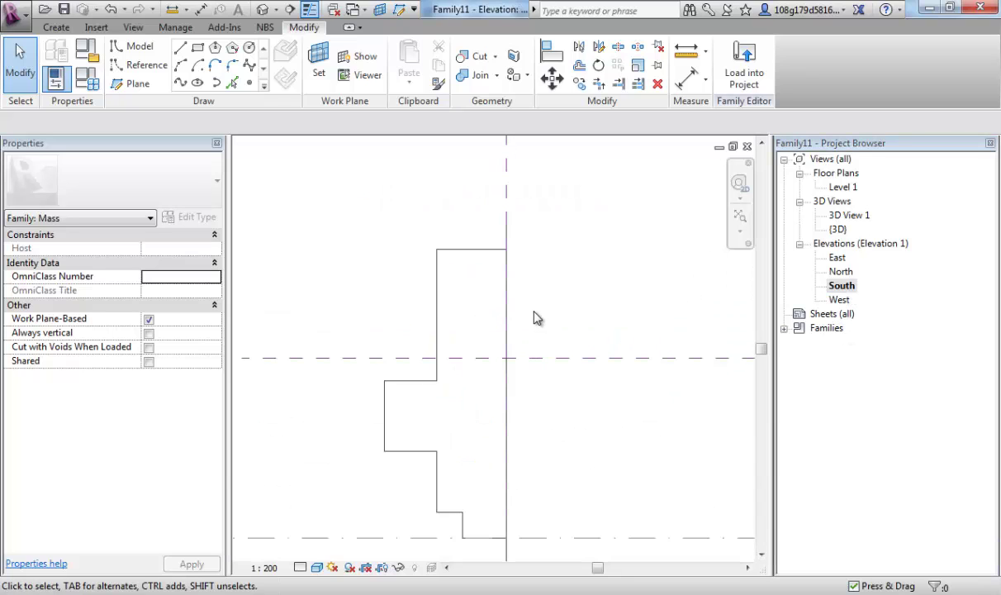
{"action": "middle_click_drag", "start_coordinate": [536, 315], "coordinate": [574, 348]}
{"action": "scroll", "coordinate": [574, 232], "scroll_direction": "down", "scroll_amount": 1}
{"action": "middle_click_drag", "start_coordinate": [574, 232], "coordinate": [591, 216]}
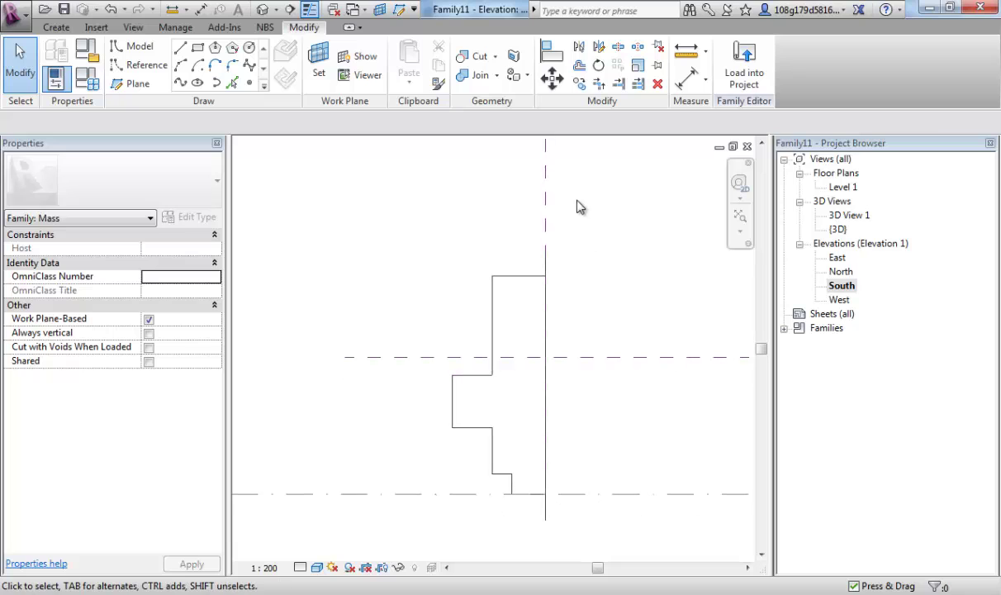
{"action": "left_click", "coordinate": [686, 78]}
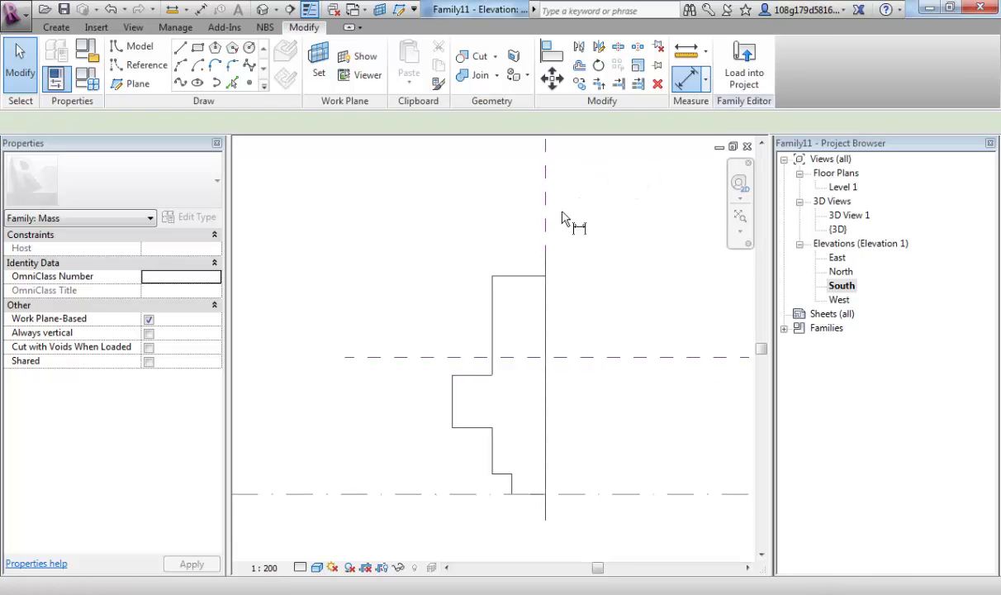
{"action": "left_click", "coordinate": [545, 234]}
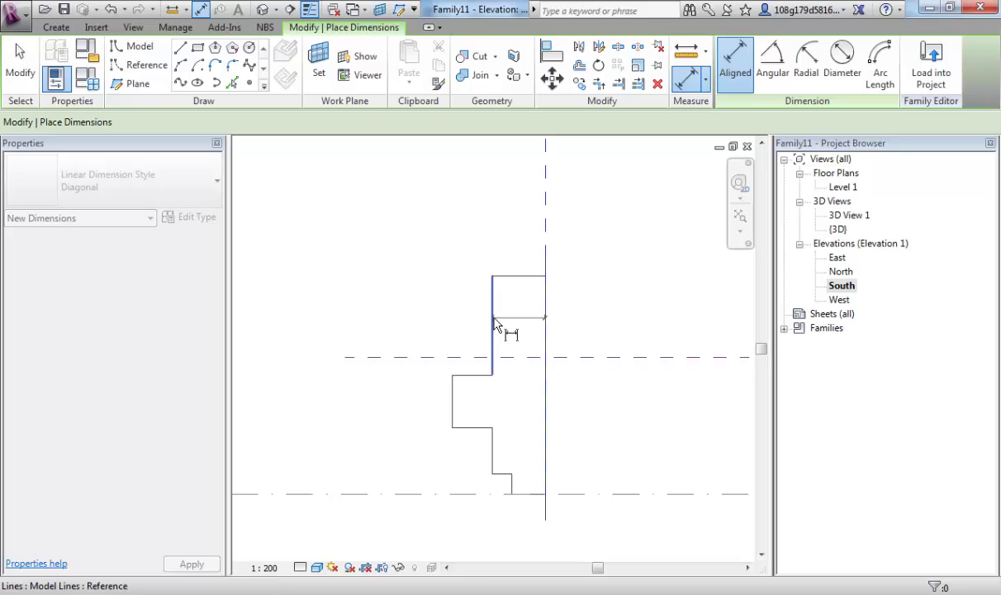
{"action": "left_click", "coordinate": [495, 326]}
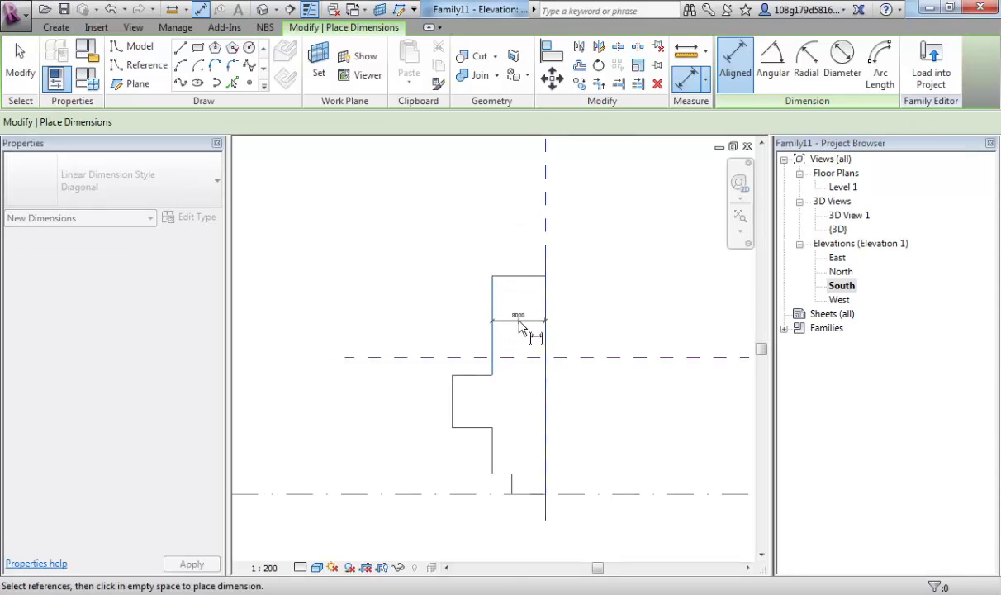
{"action": "left_click", "coordinate": [519, 326]}
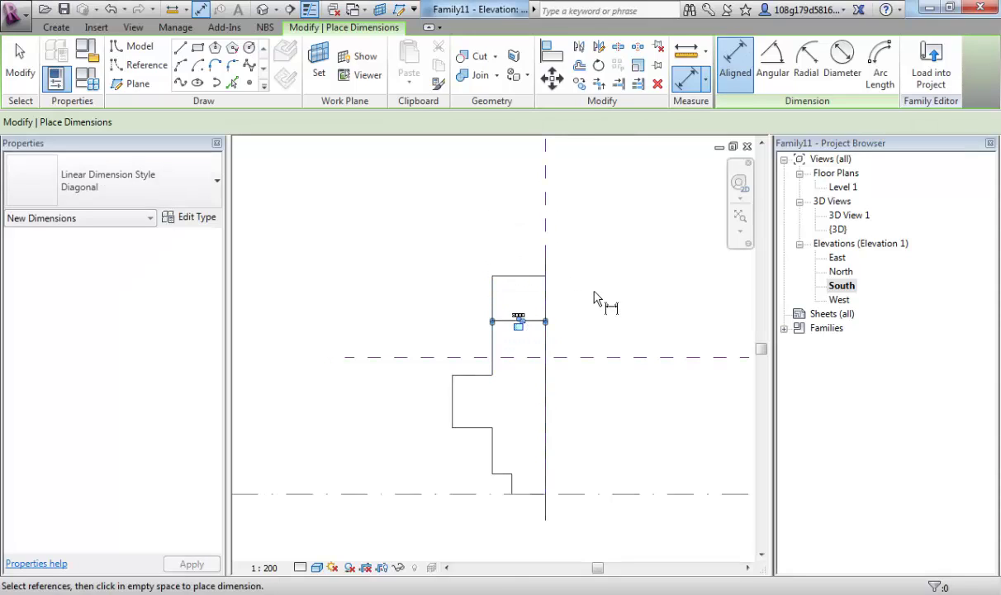
Set the elevation view scale to 1:500 and centre the stepped profile
{"action": "left_click", "coordinate": [264, 567]}
{"action": "left_click", "coordinate": [285, 533]}
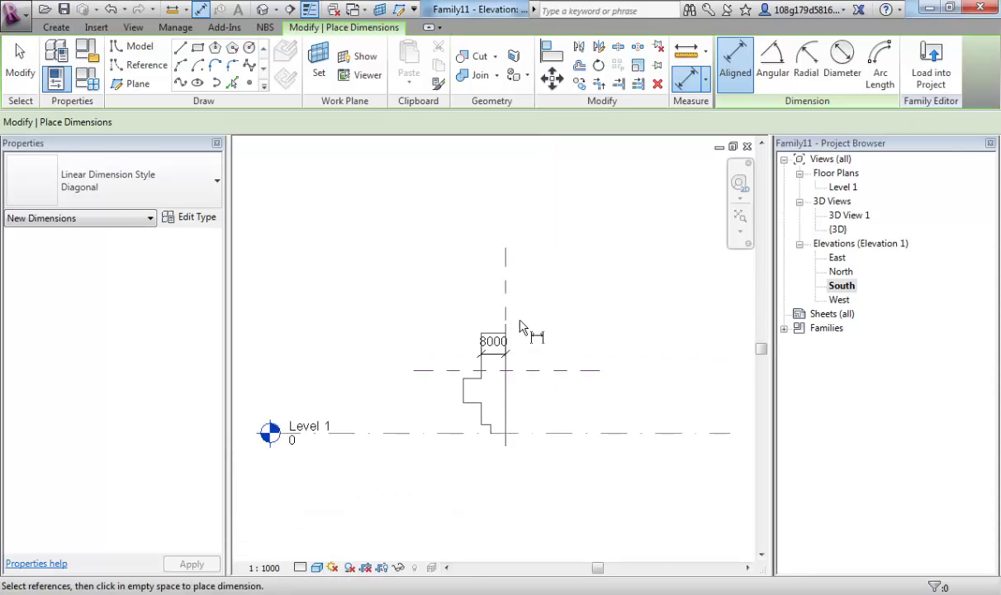
{"action": "scroll", "coordinate": [519, 327], "scroll_direction": "up", "scroll_amount": 3}
{"action": "middle_click_drag", "start_coordinate": [538, 380], "coordinate": [586, 324]}
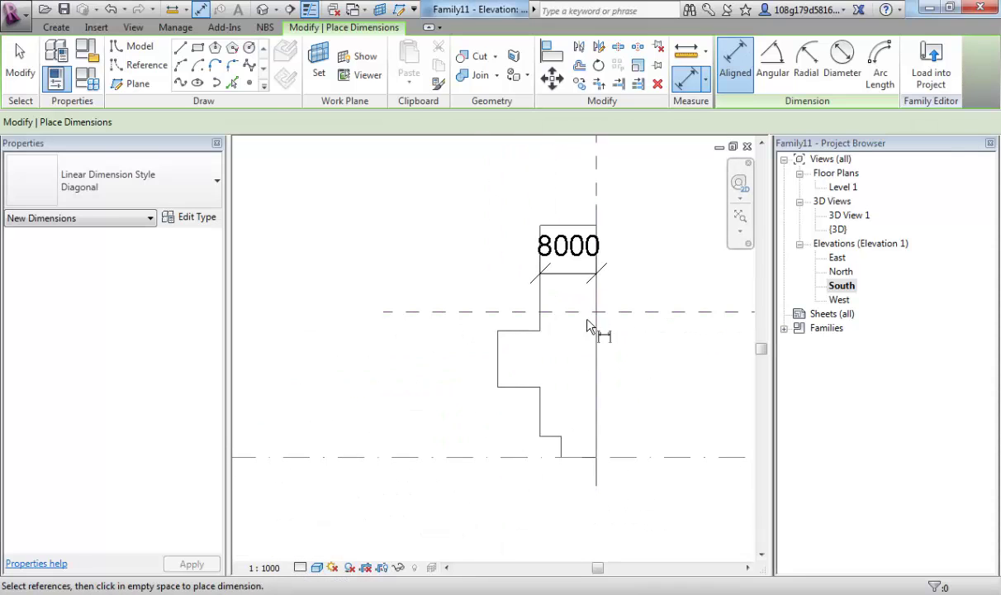
{"action": "left_click", "coordinate": [265, 568]}
{"action": "left_click", "coordinate": [285, 514]}
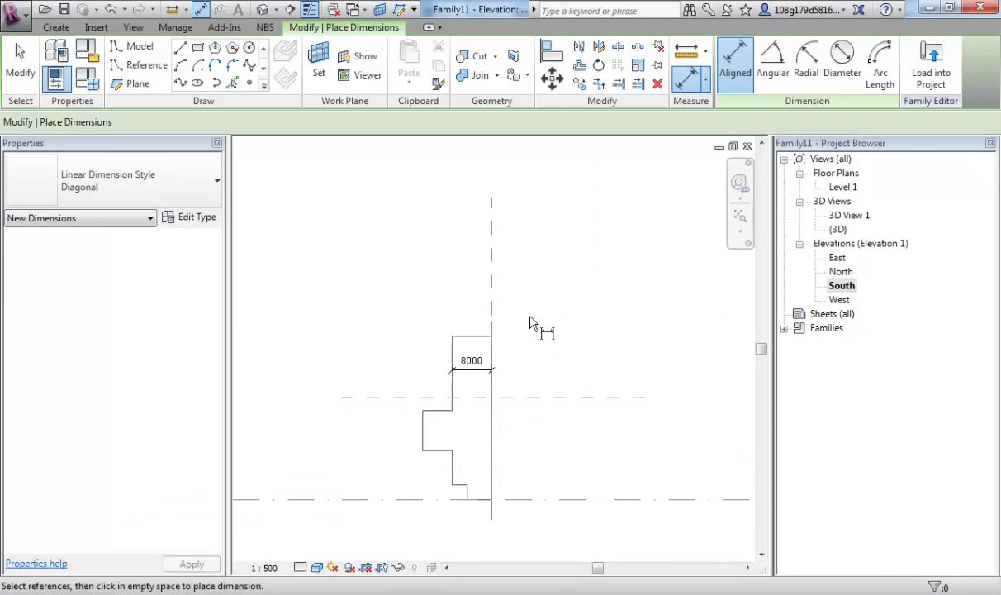
{"action": "scroll", "coordinate": [532, 322], "scroll_direction": "up", "scroll_amount": 2}
{"action": "middle_click_drag", "start_coordinate": [503, 375], "coordinate": [562, 328]}
{"action": "key", "text": "Escape"}
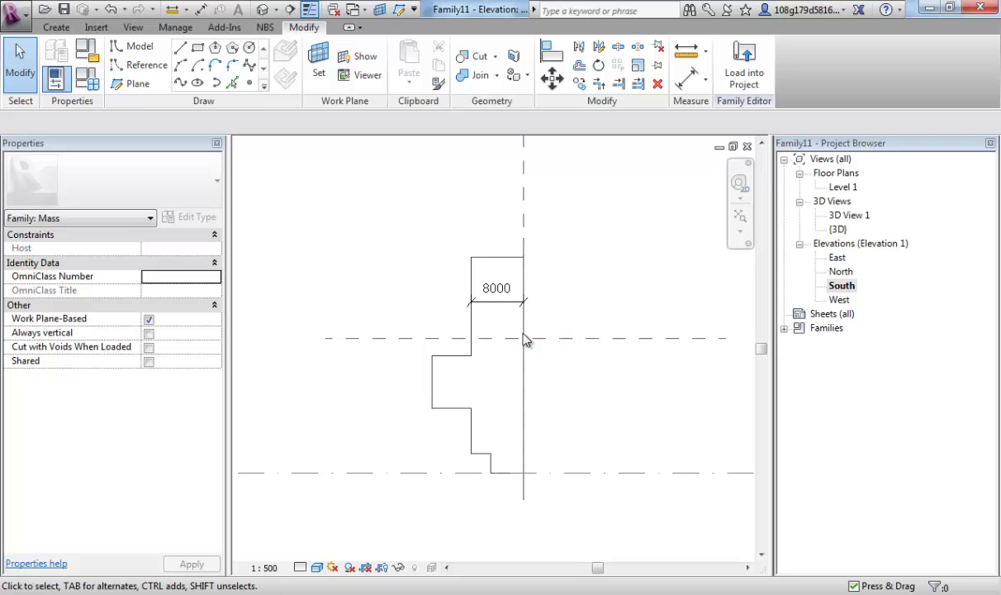
Add aligned dimensions from the centre plane to the middle, lower and bottom steps: 14000, 8000, 5000
{"action": "left_click", "coordinate": [503, 306]}
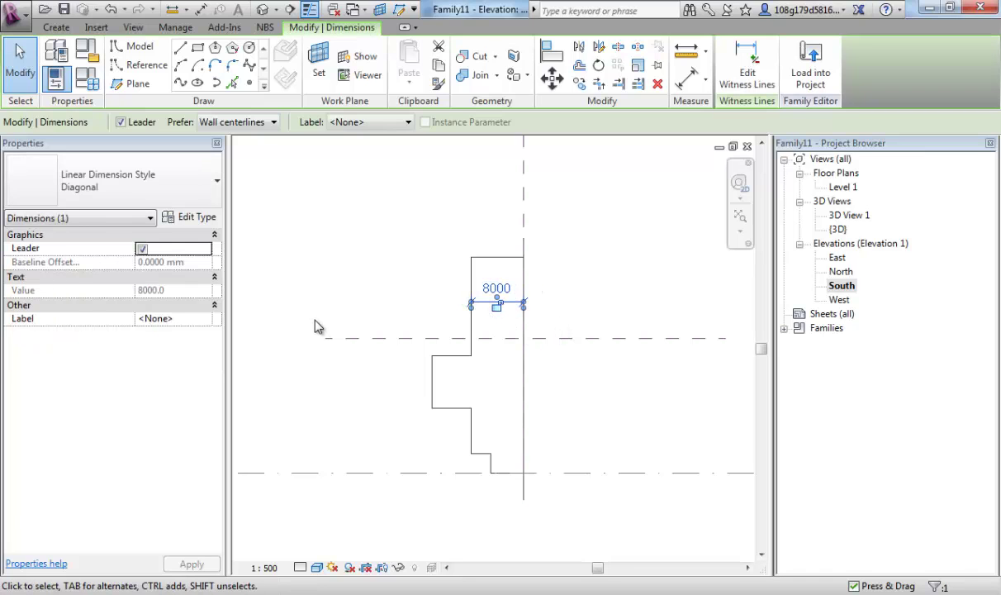
{"action": "key", "text": "Escape"}
{"action": "left_click", "coordinate": [692, 80]}
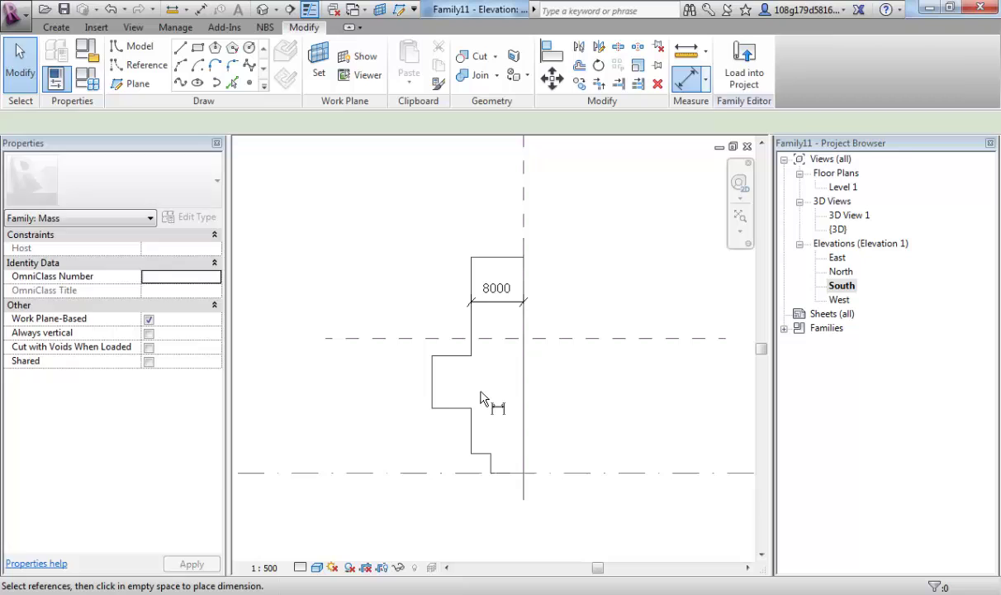
{"action": "left_click", "coordinate": [432, 385]}
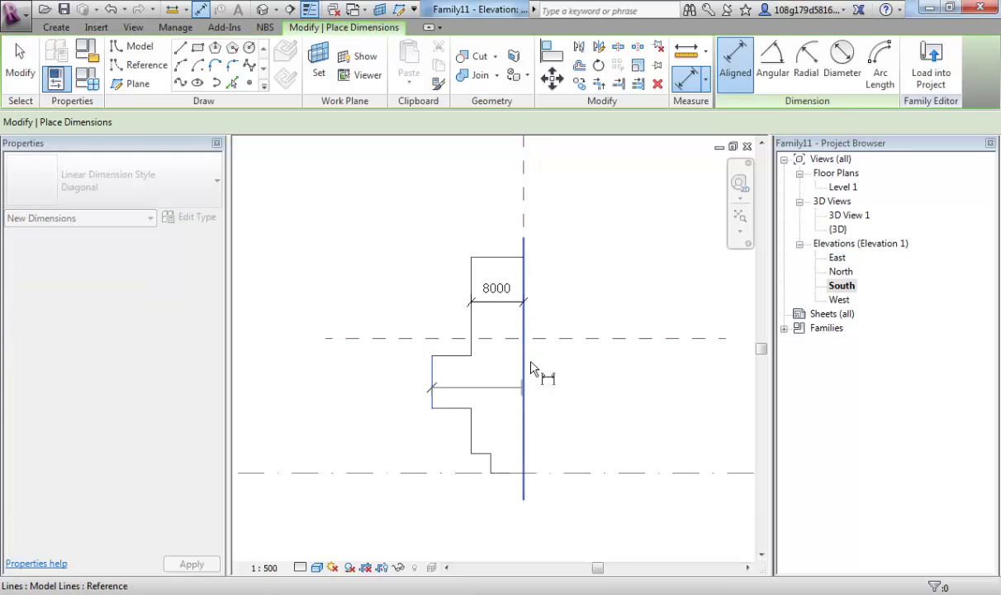
{"action": "left_click", "coordinate": [531, 369]}
{"action": "left_click", "coordinate": [502, 393]}
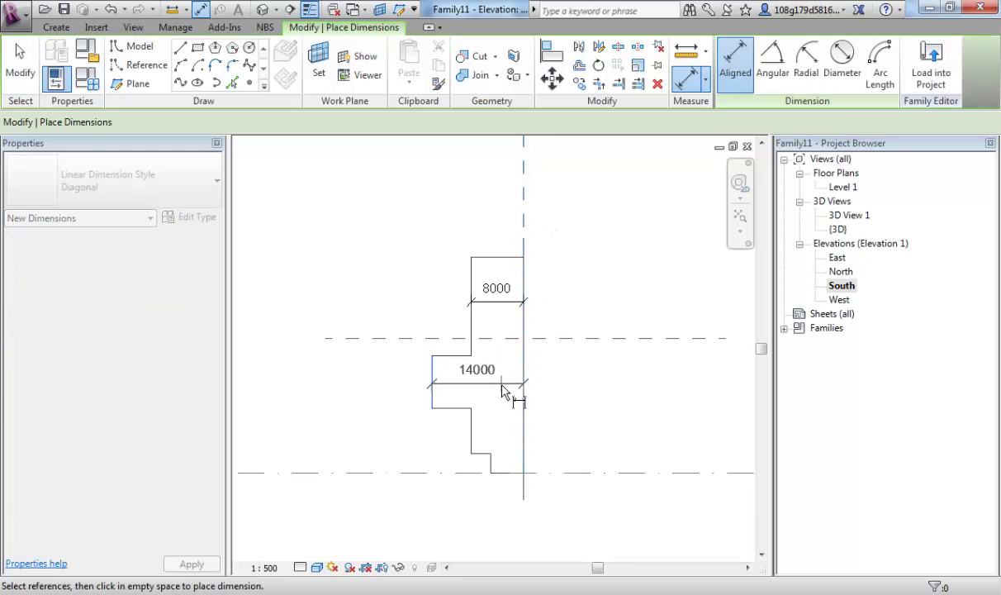
{"action": "left_click", "coordinate": [523, 182]}
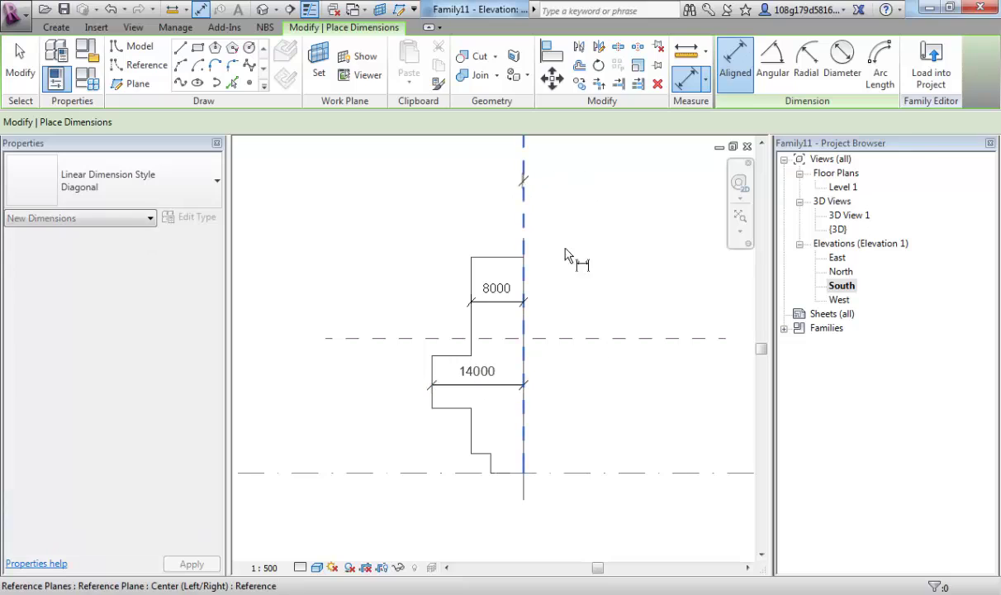
{"action": "left_click", "coordinate": [472, 438]}
{"action": "left_click", "coordinate": [496, 440]}
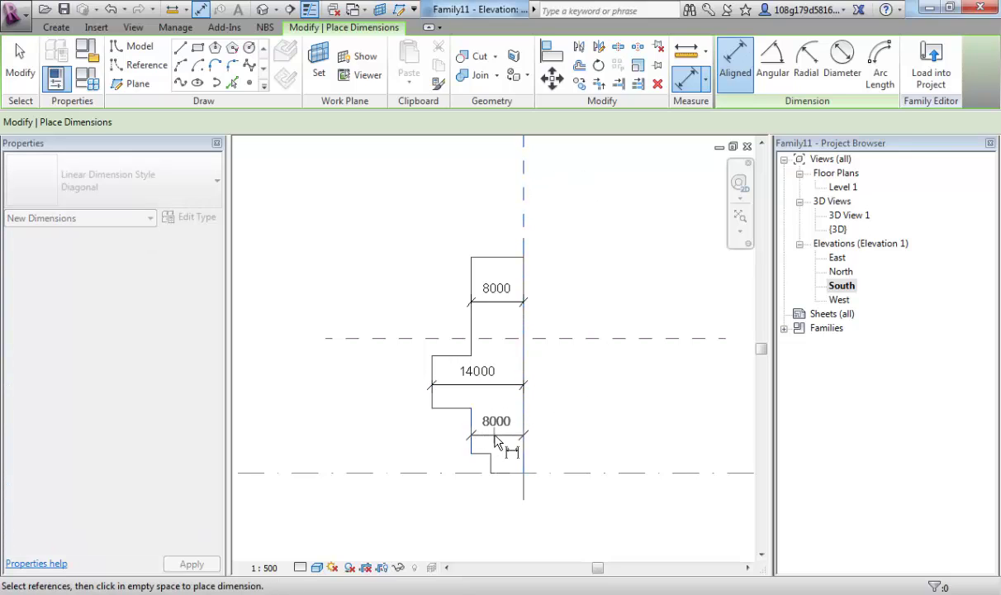
{"action": "left_click", "coordinate": [524, 213]}
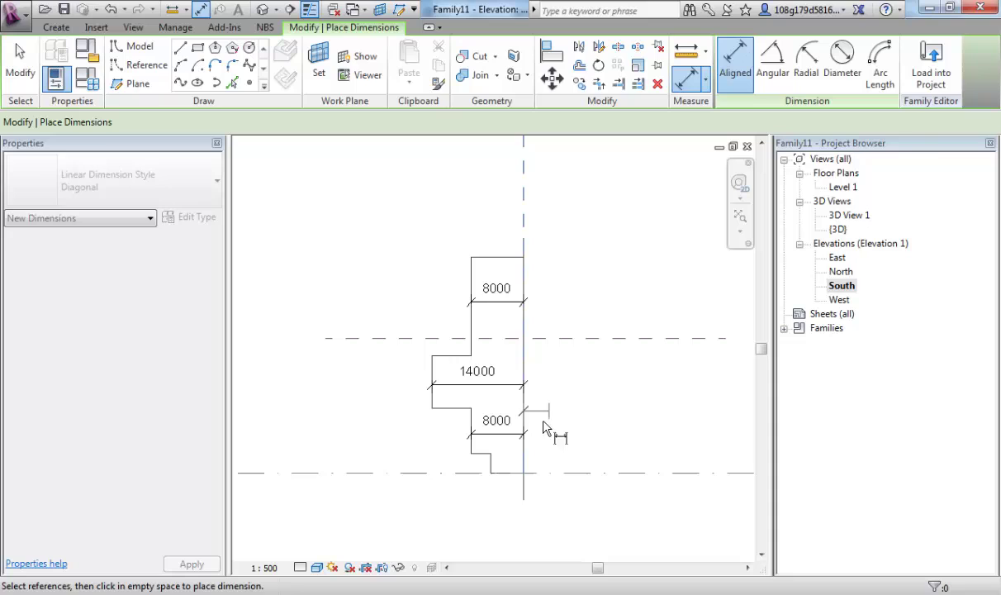
{"action": "left_click", "coordinate": [502, 471]}
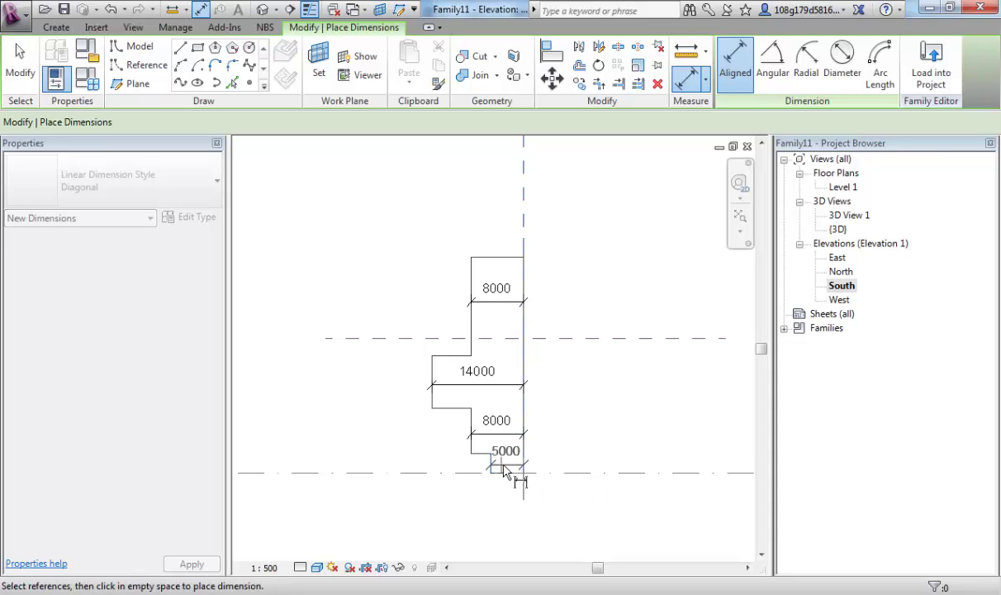
{"action": "left_click", "coordinate": [510, 471]}
{"action": "key", "text": "Escape"}
{"action": "key", "text": "Escape"}
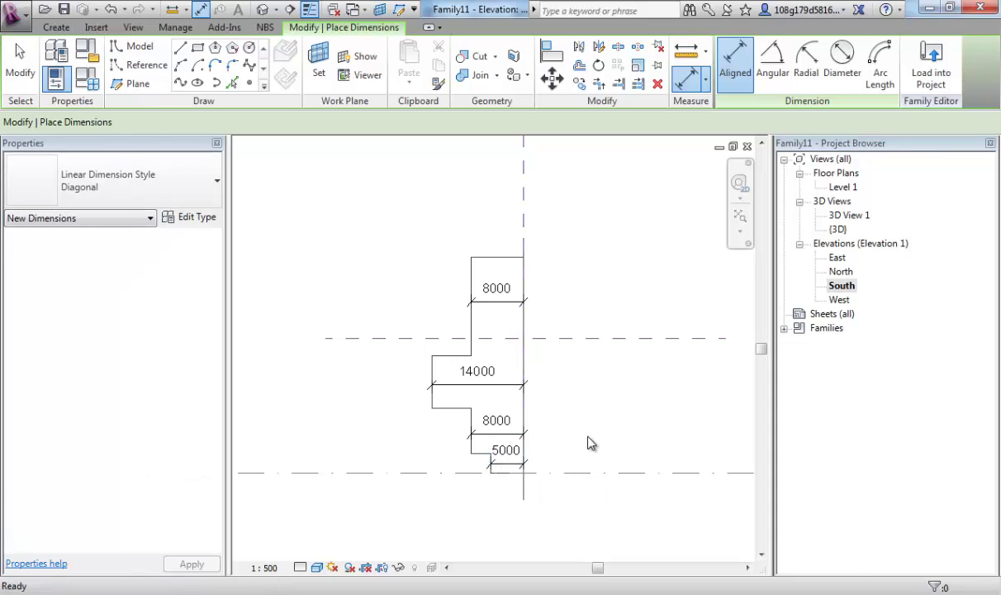
Label the top 8000 dimension with a new parameter named R1
{"action": "left_click", "coordinate": [506, 307]}
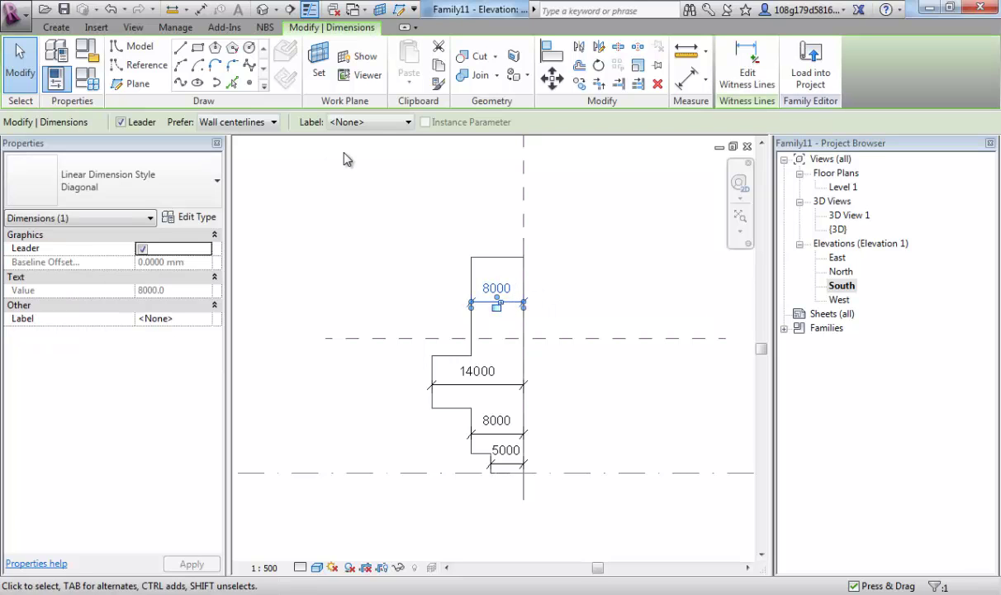
{"action": "left_click", "coordinate": [388, 122]}
{"action": "left_click", "coordinate": [355, 149]}
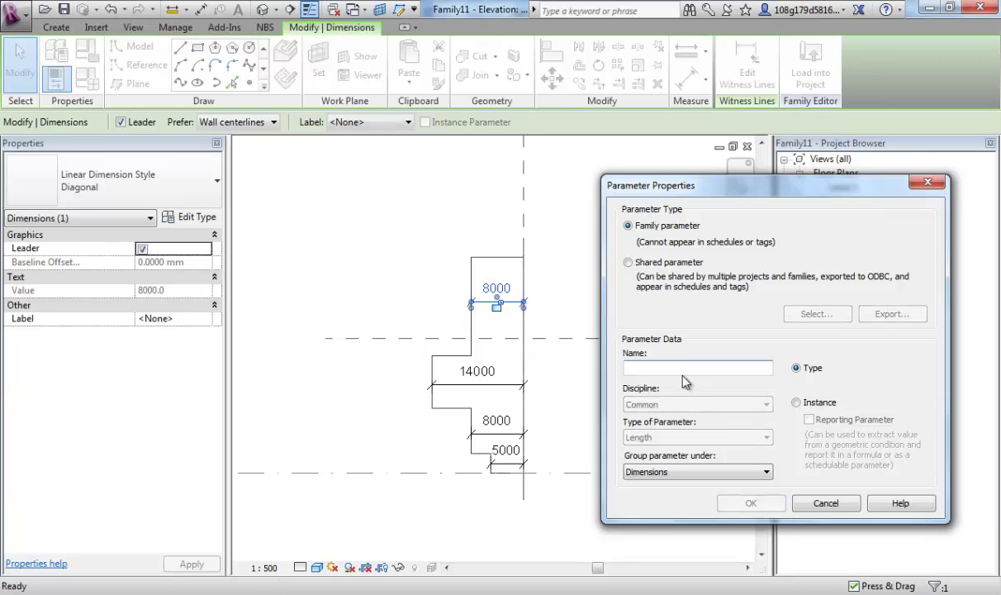
{"action": "type", "text": "R1"}
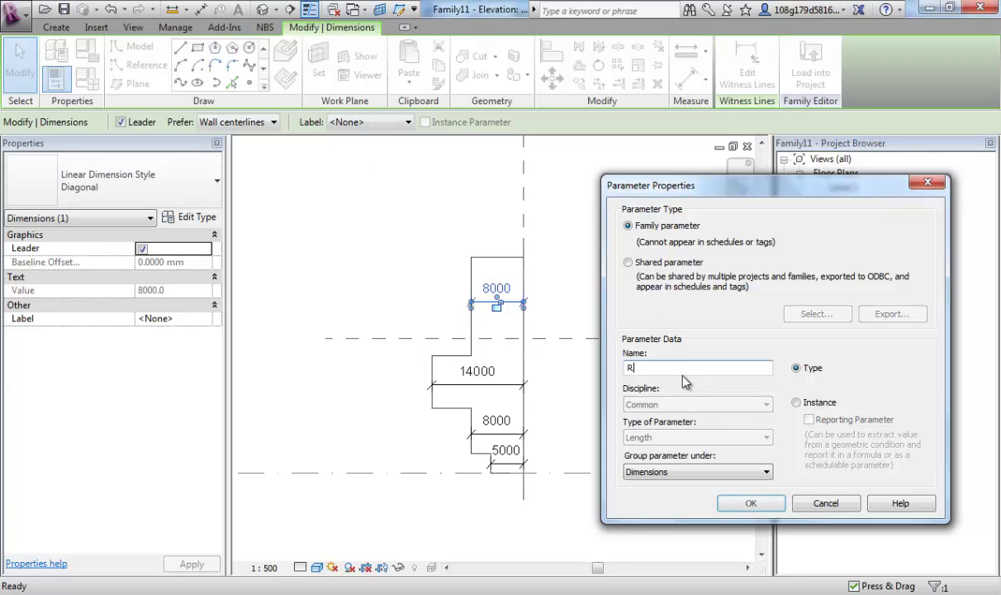
{"action": "left_click", "coordinate": [754, 506]}
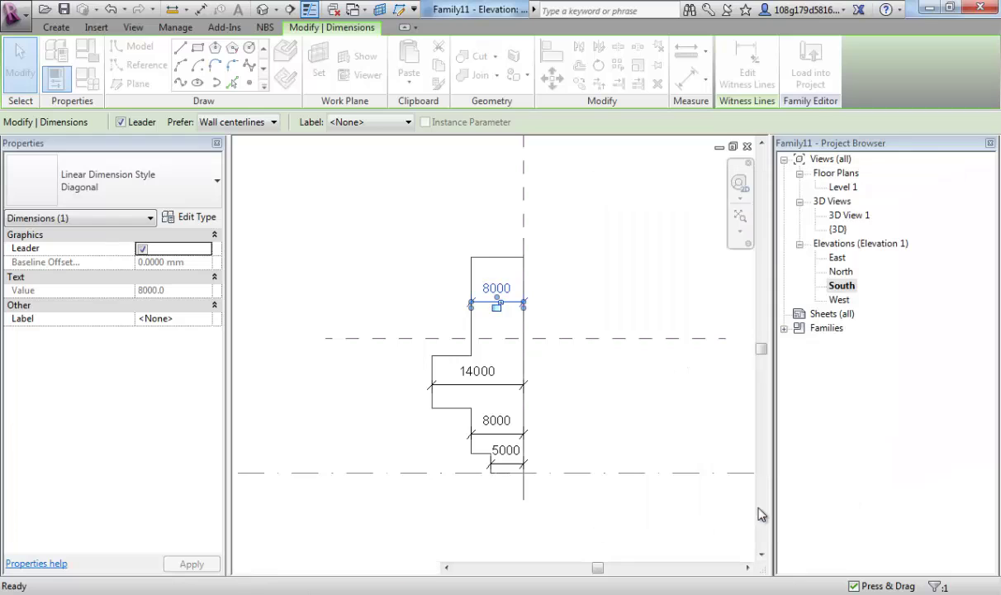
{"action": "left_click", "coordinate": [603, 306]}
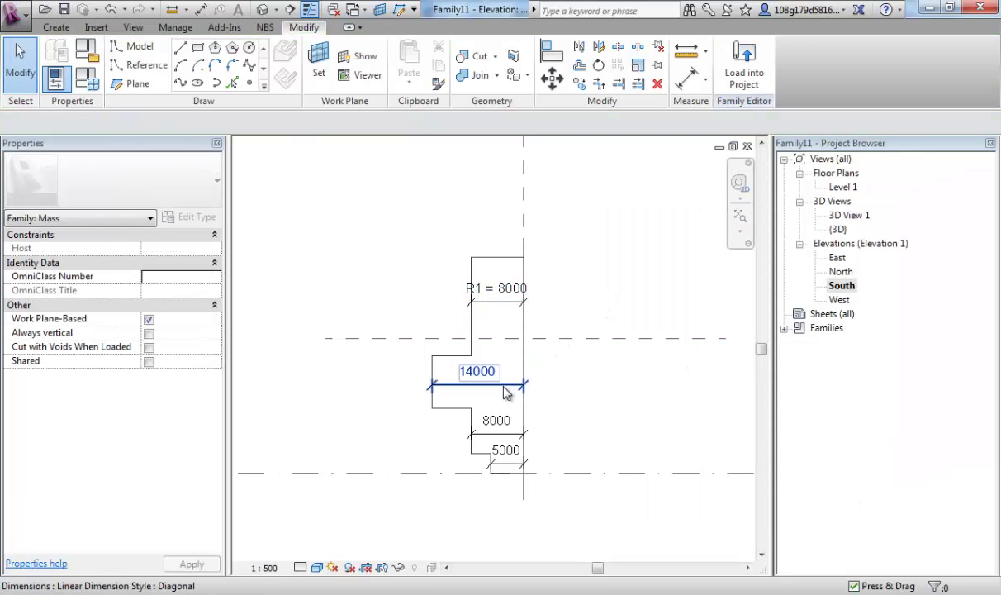
Label the 14000 and 5000 dimensions with new parameters R2 and R3
{"action": "left_click", "coordinate": [506, 384]}
{"action": "left_click", "coordinate": [408, 122]}
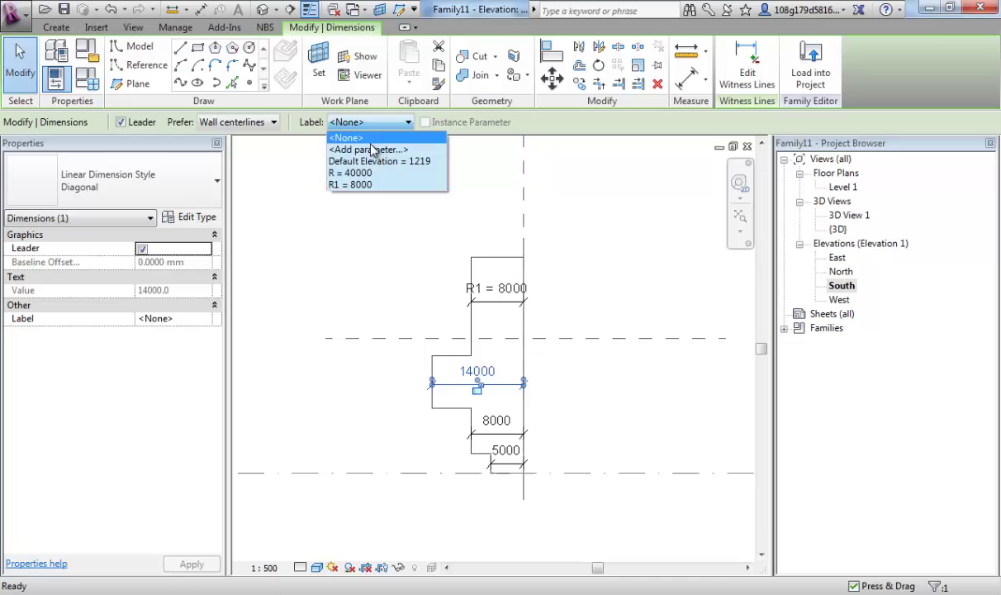
{"action": "left_click", "coordinate": [355, 147]}
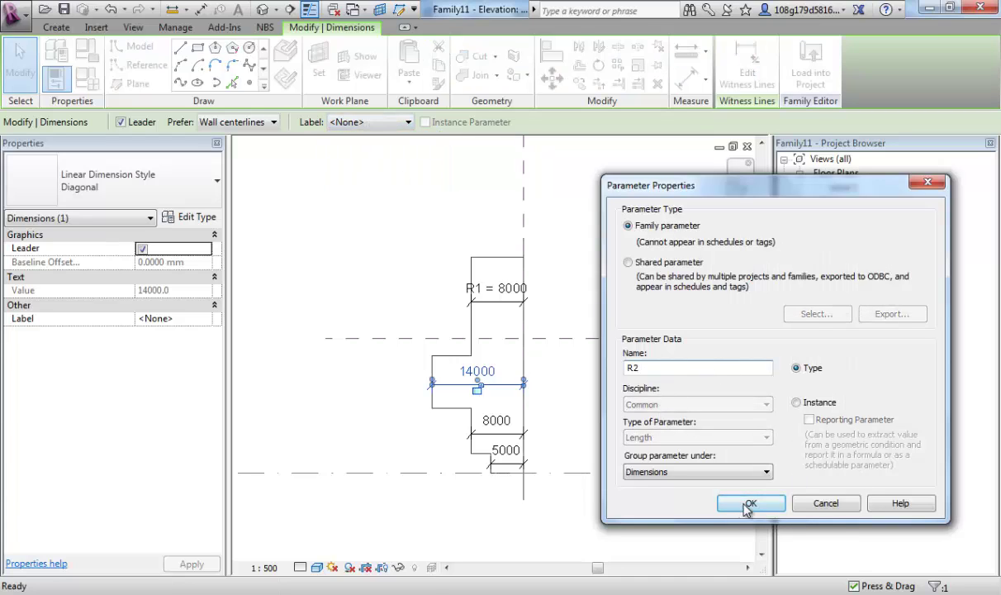
{"action": "left_click", "coordinate": [746, 505]}
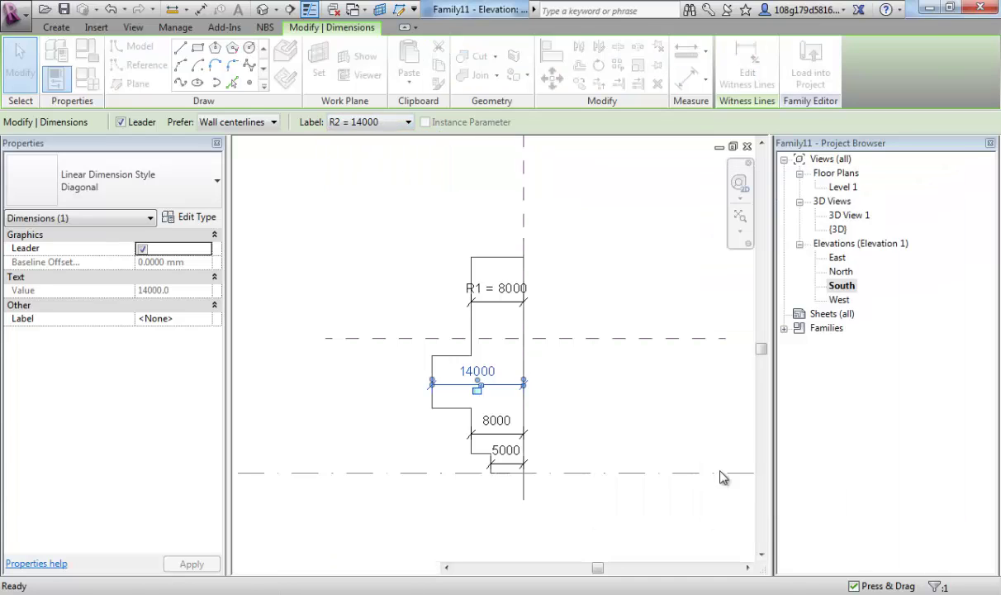
{"action": "left_click", "coordinate": [511, 467]}
{"action": "left_click", "coordinate": [387, 123]}
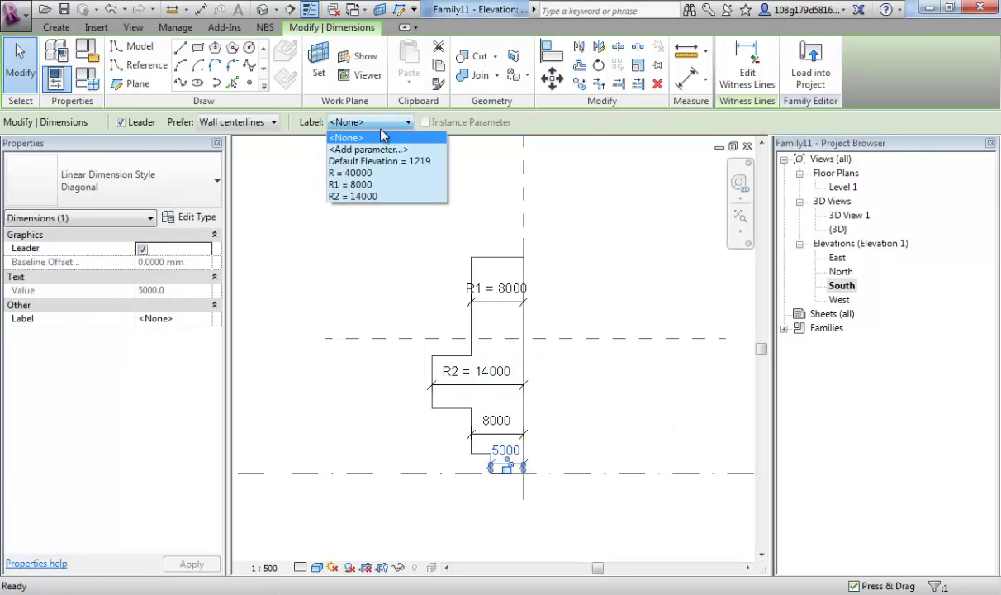
{"action": "left_click", "coordinate": [362, 150]}
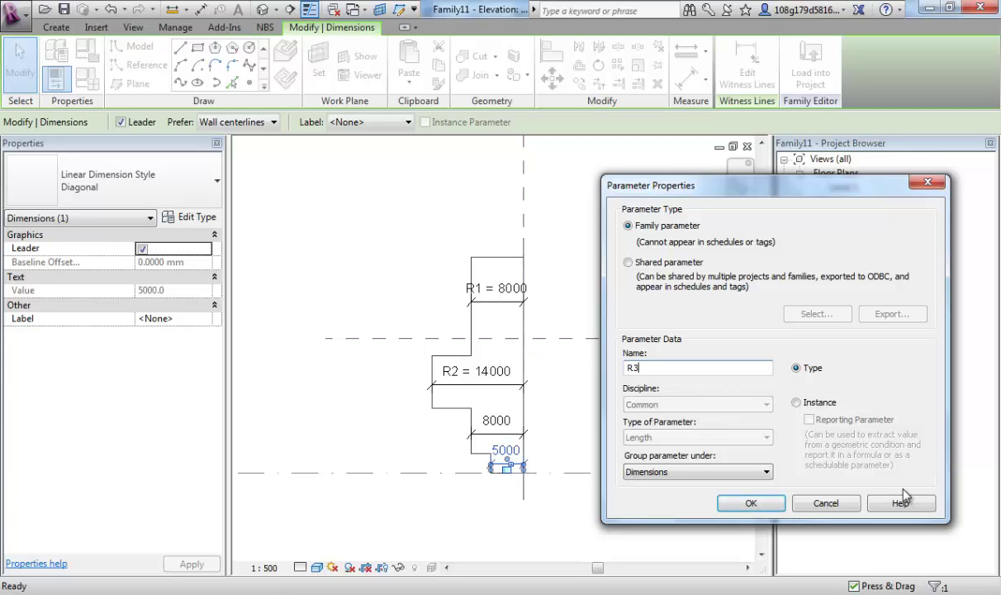
{"action": "left_click", "coordinate": [752, 503]}
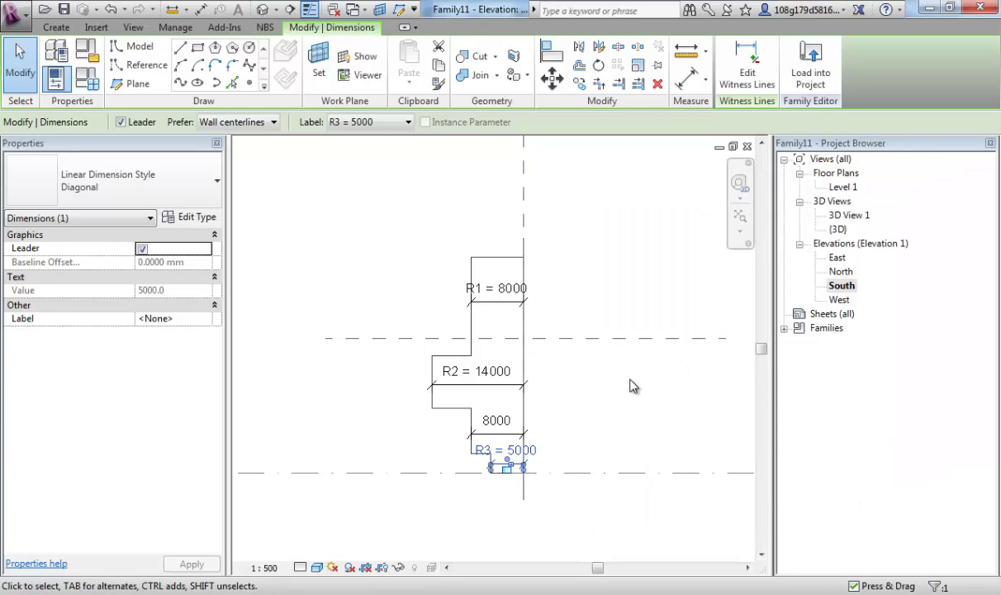
{"action": "left_click", "coordinate": [632, 386]}
Label the lower 8000 dimension with the existing R1 parameter
{"action": "left_click", "coordinate": [512, 442]}
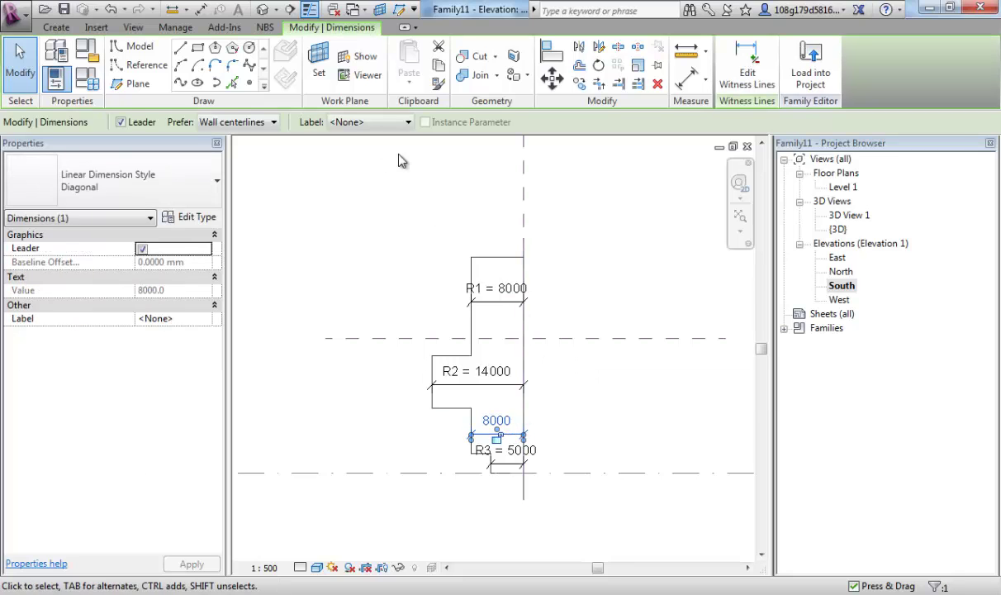
{"action": "left_click", "coordinate": [406, 122]}
{"action": "left_click", "coordinate": [355, 185]}
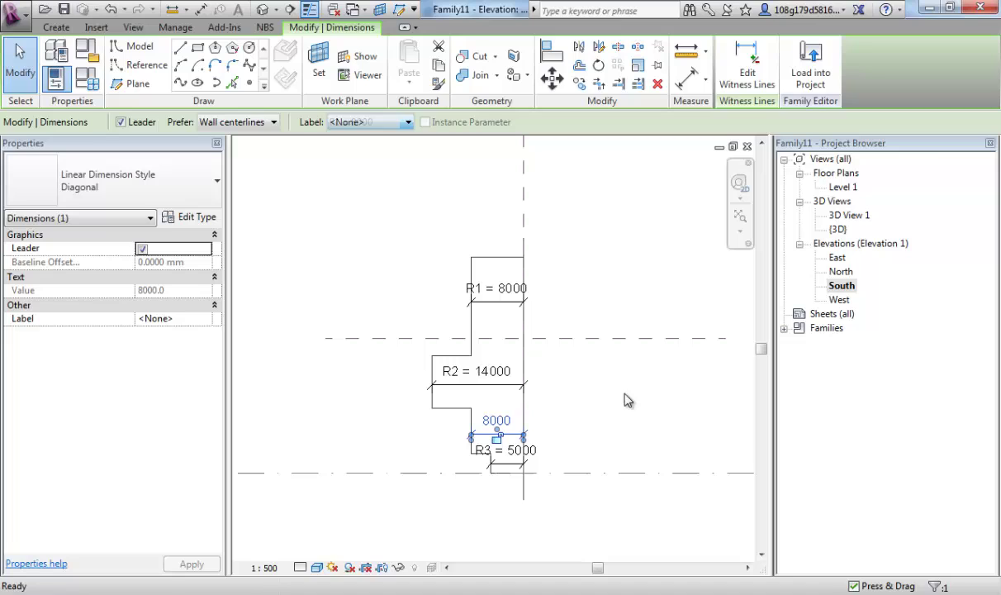
{"action": "left_click", "coordinate": [565, 413]}
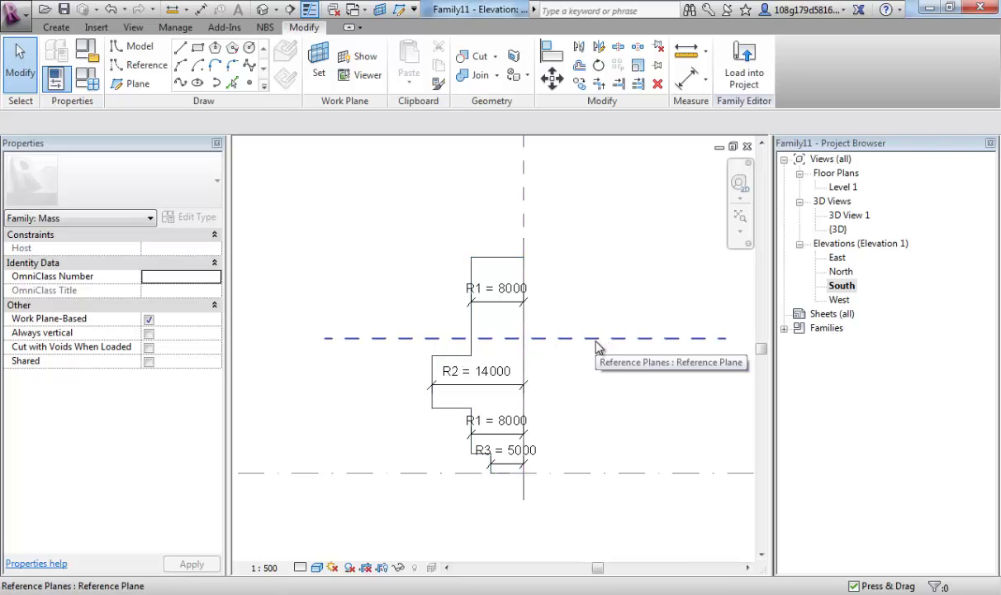
Move the upper horizontal reference plane higher and bring the profile back into view
{"action": "left_click_drag", "start_coordinate": [598, 345], "coordinate": [599, 235]}
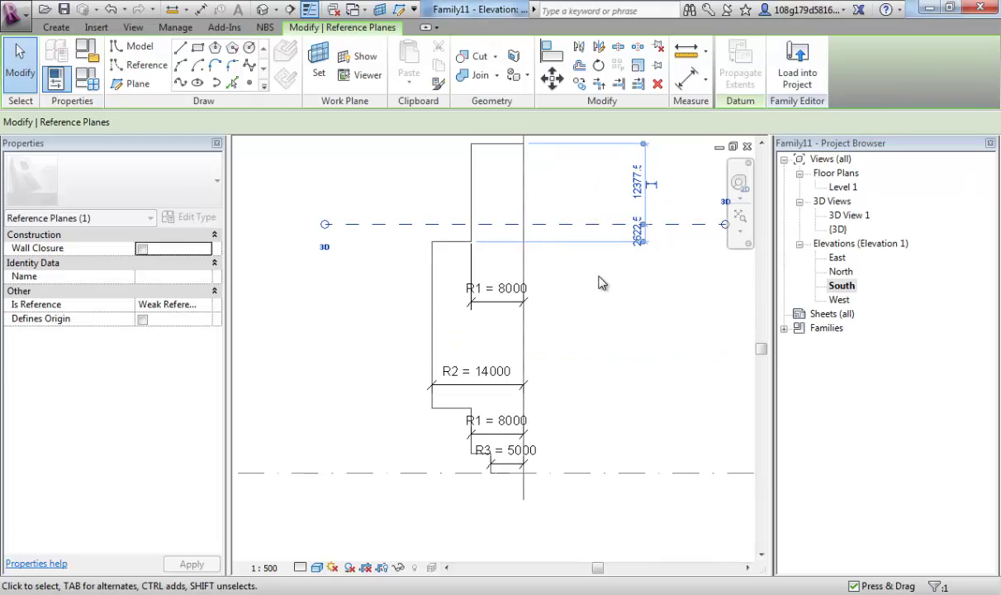
{"action": "left_click", "coordinate": [602, 283]}
{"action": "middle_click_drag", "start_coordinate": [598, 275], "coordinate": [558, 385]}
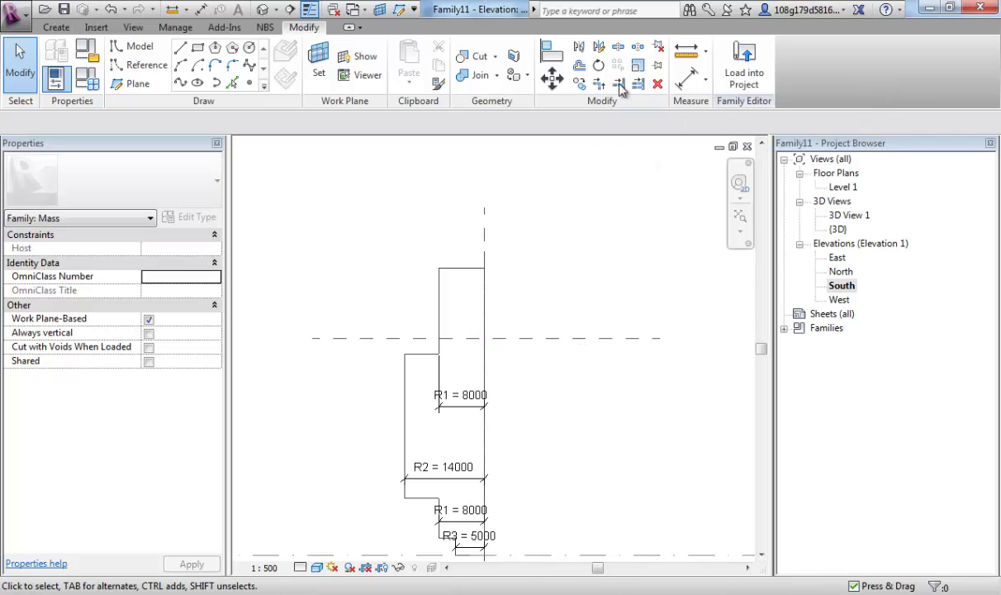
Align the profile's top edge onto the horizontal reference plane
{"action": "left_click", "coordinate": [551, 51]}
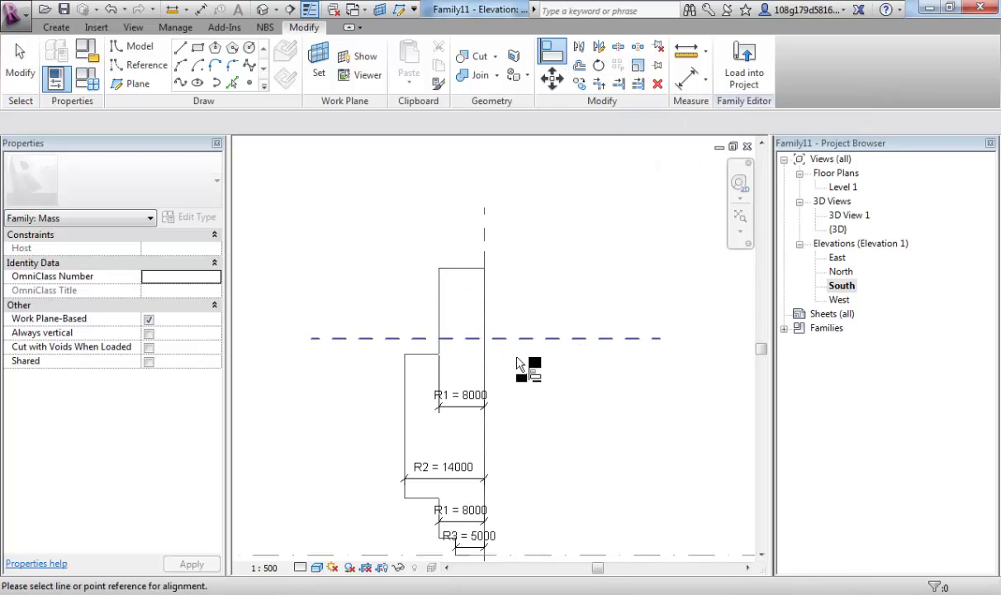
{"action": "left_click", "coordinate": [492, 338]}
{"action": "left_click", "coordinate": [475, 269]}
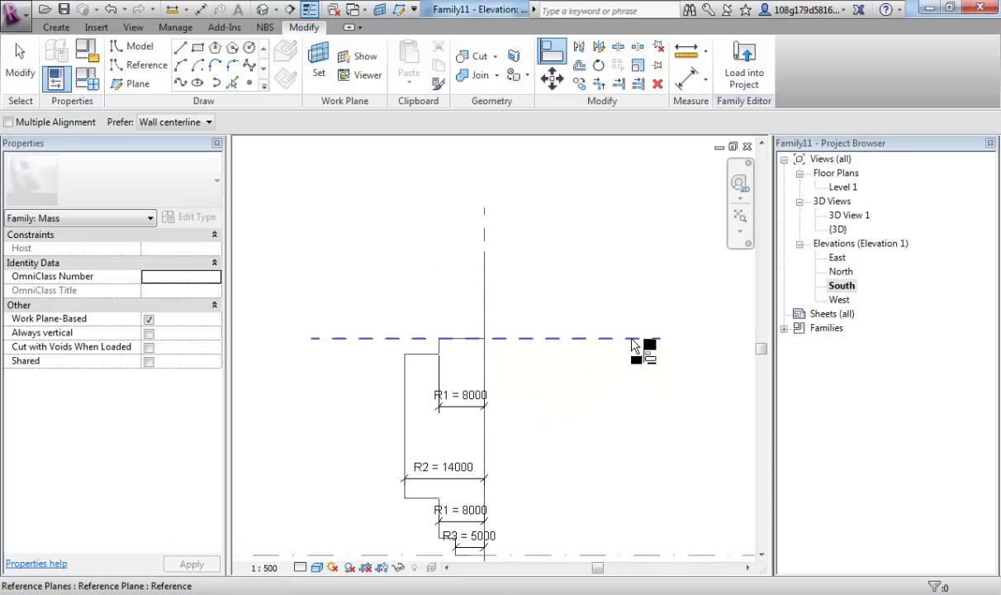
{"action": "key", "text": "ctrl"}
{"action": "key", "text": "Escape"}
{"action": "key", "text": "Escape"}
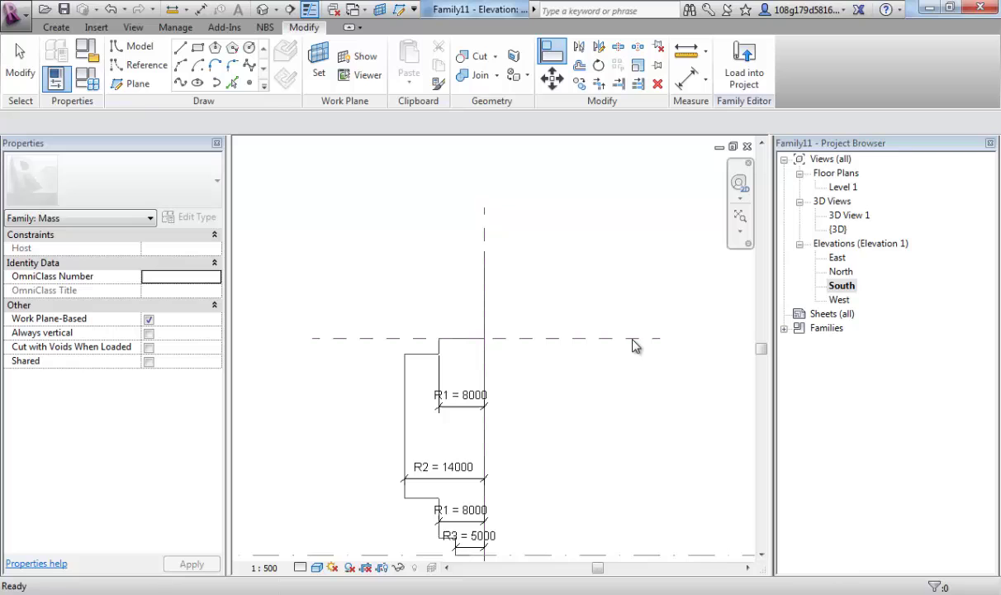
Drag reference planes down to sit at each lower step of the profile
{"action": "left_click_drag", "start_coordinate": [640, 340], "coordinate": [637, 376]}
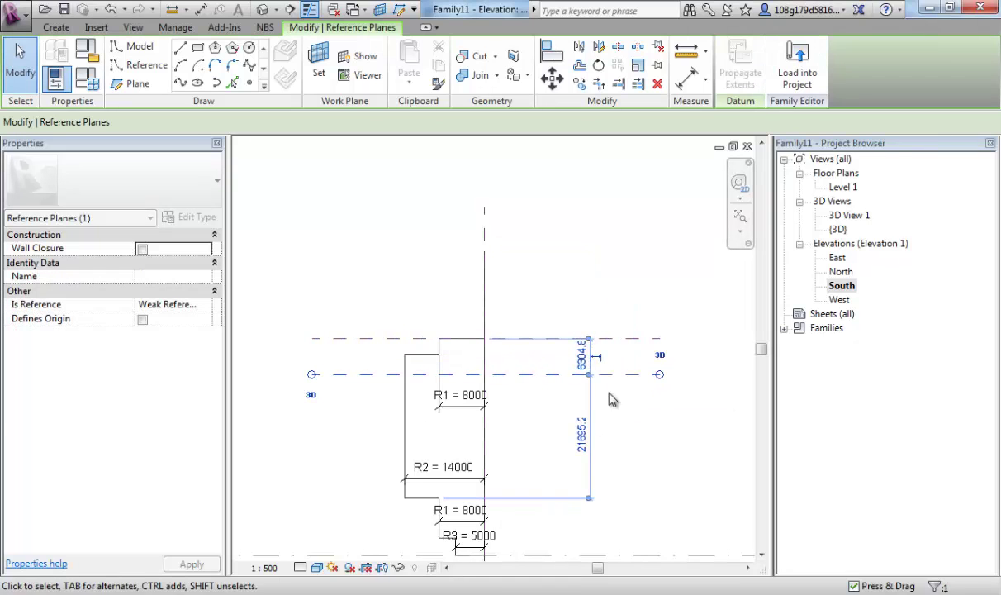
{"action": "key", "text": "Escape"}
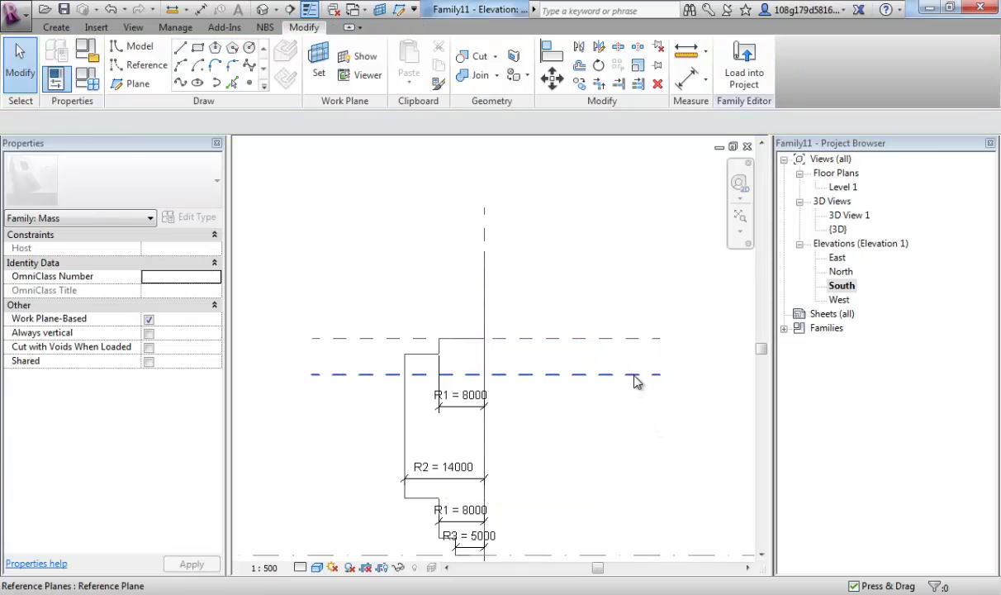
{"action": "left_click_drag", "start_coordinate": [638, 392], "coordinate": [637, 508]}
{"action": "key", "text": "Escape"}
{"action": "middle_click_drag", "start_coordinate": [677, 472], "coordinate": [692, 375]}
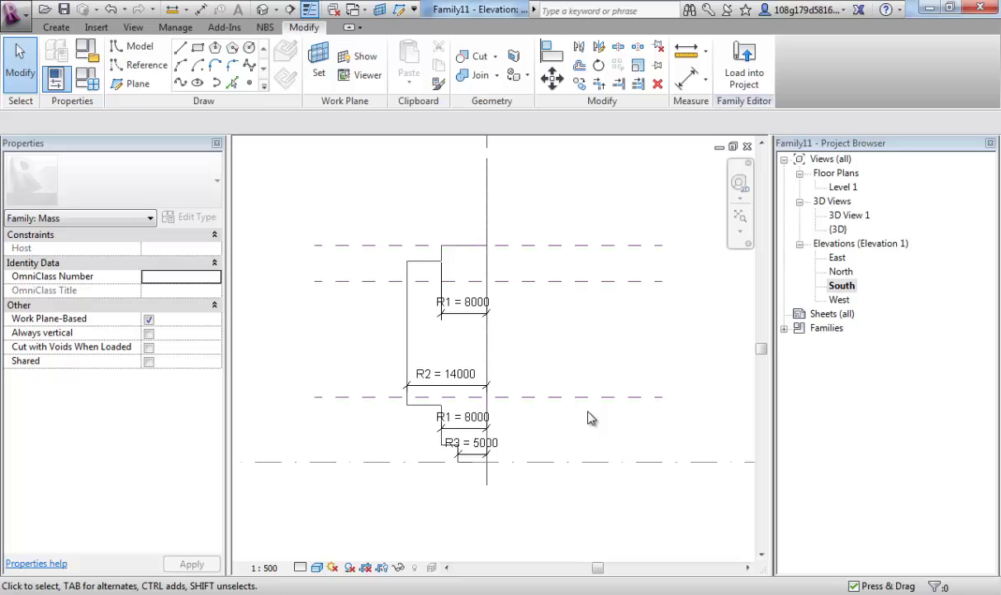
{"action": "left_click_drag", "start_coordinate": [609, 406], "coordinate": [608, 434]}
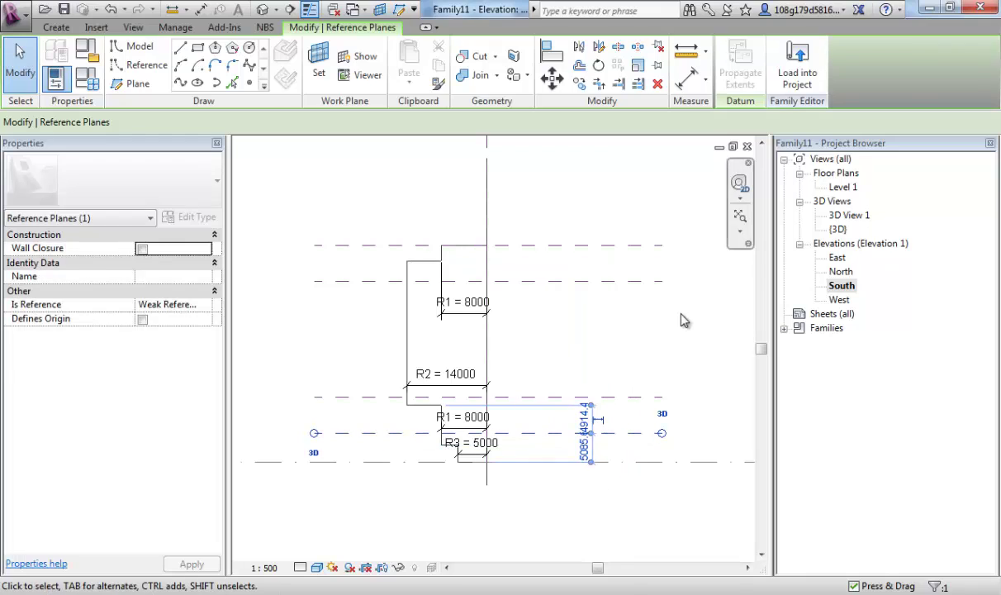
{"action": "key", "text": "Escape"}
{"action": "middle_click_drag", "start_coordinate": [621, 336], "coordinate": [634, 342]}
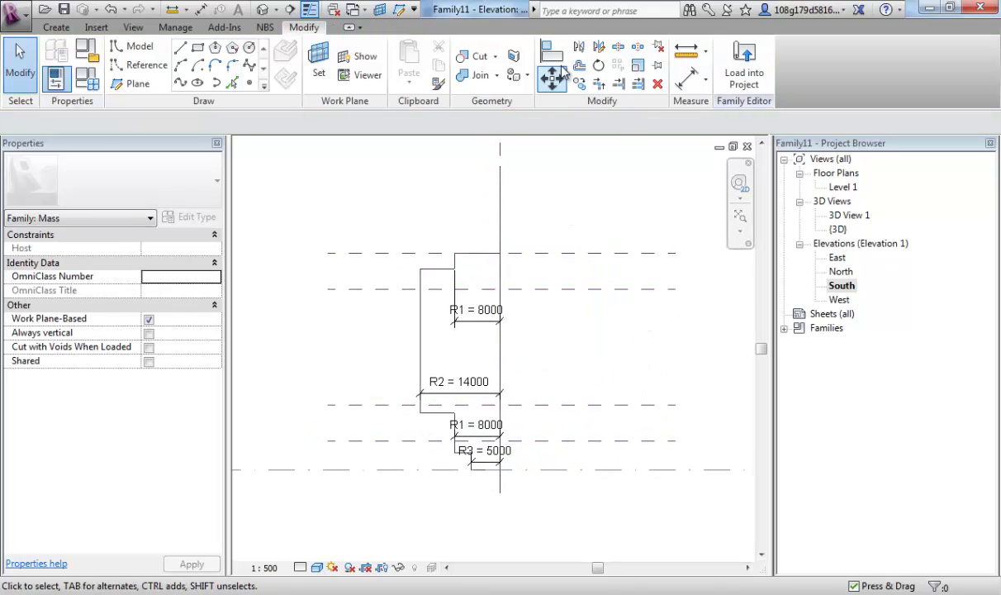
Align the profile's lower horizontal step edges onto their reference planes
{"action": "left_click", "coordinate": [552, 51]}
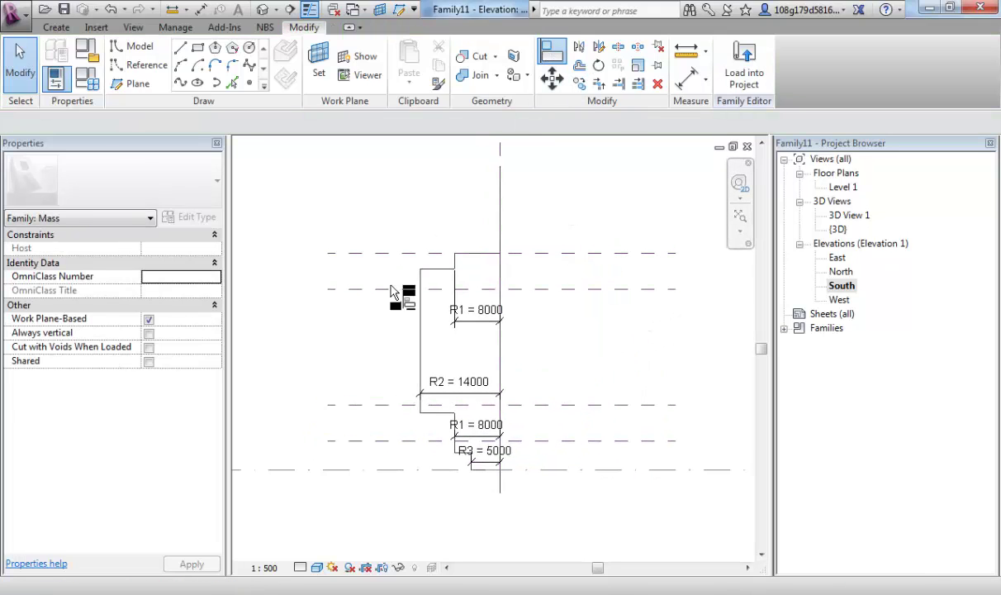
{"action": "left_click", "coordinate": [437, 281]}
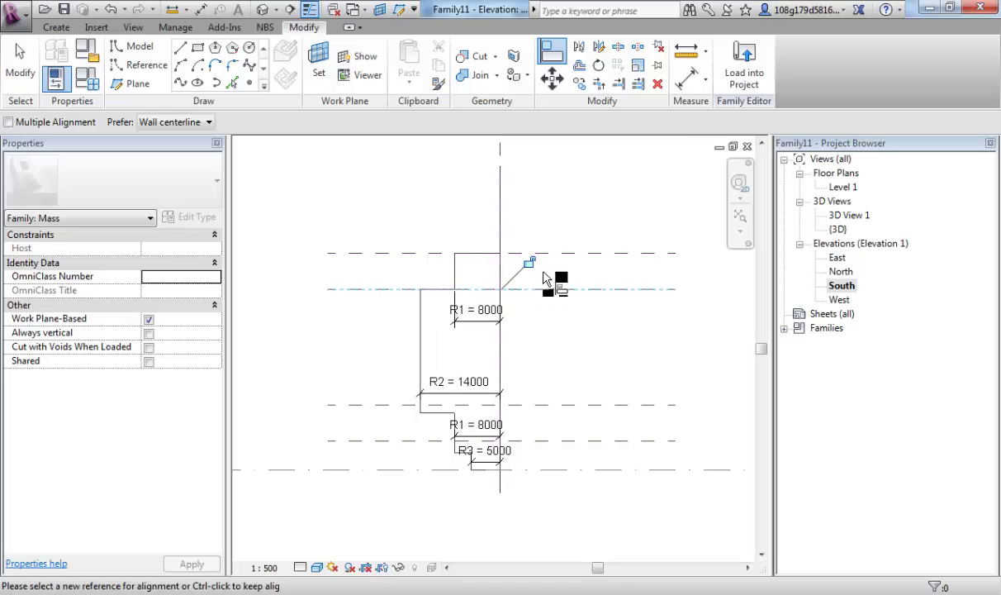
{"action": "left_click", "coordinate": [400, 408]}
{"action": "left_click", "coordinate": [432, 415]}
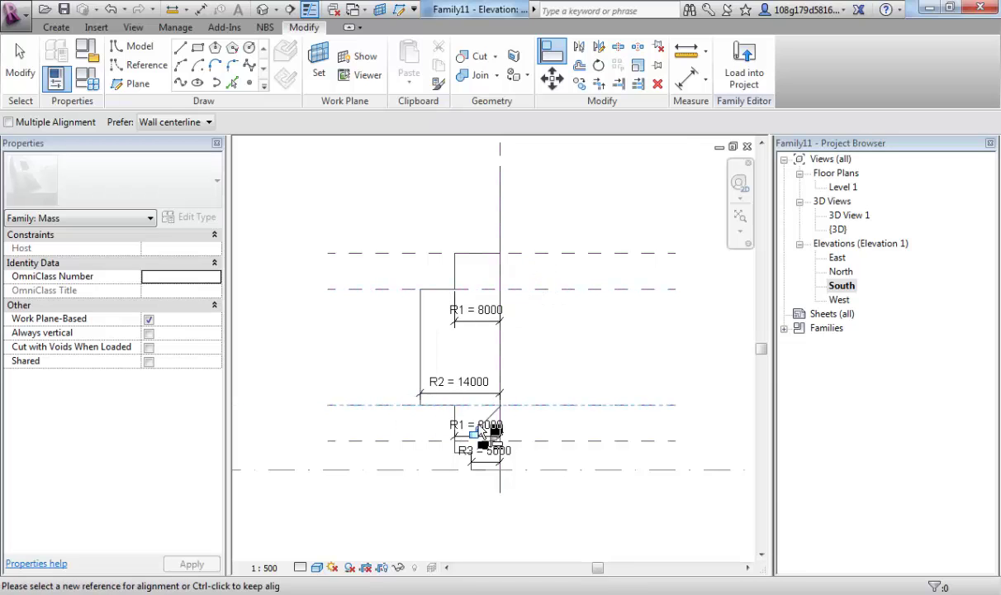
{"action": "left_click", "coordinate": [436, 443]}
{"action": "left_click", "coordinate": [475, 466]}
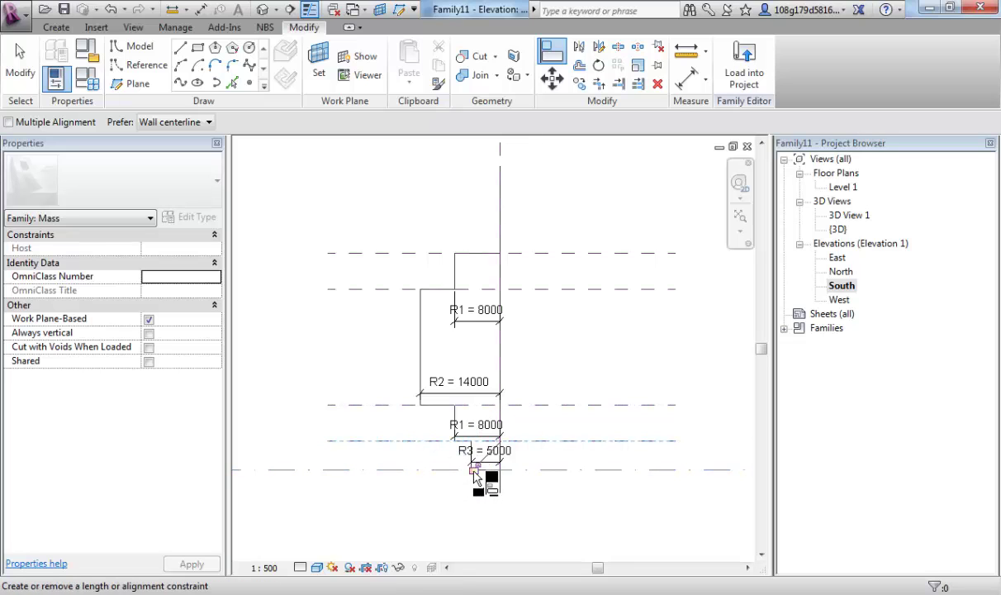
{"action": "middle_click_drag", "start_coordinate": [688, 375], "coordinate": [646, 378]}
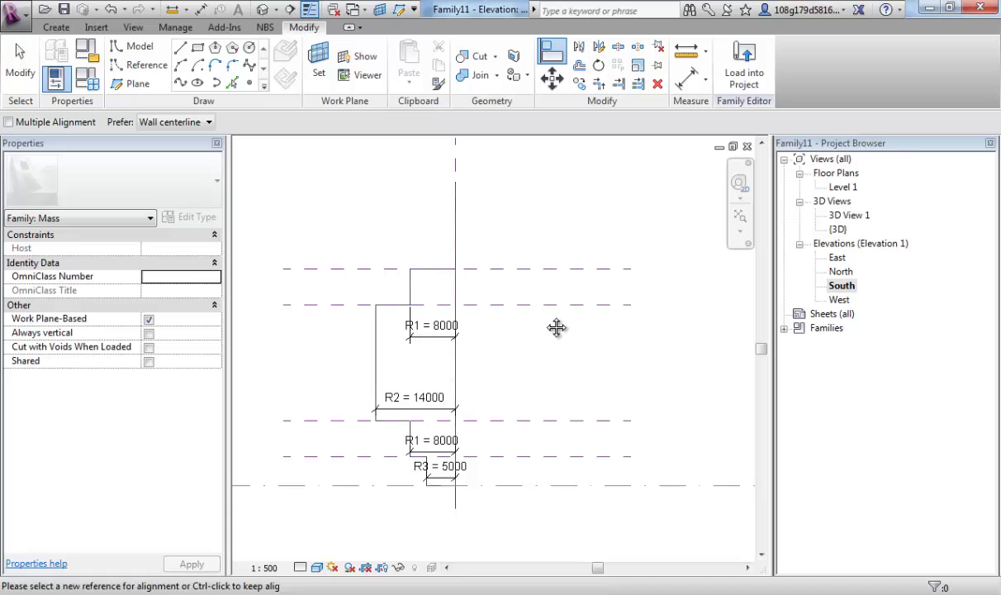
{"action": "middle_click_drag", "start_coordinate": [556, 327], "coordinate": [566, 314]}
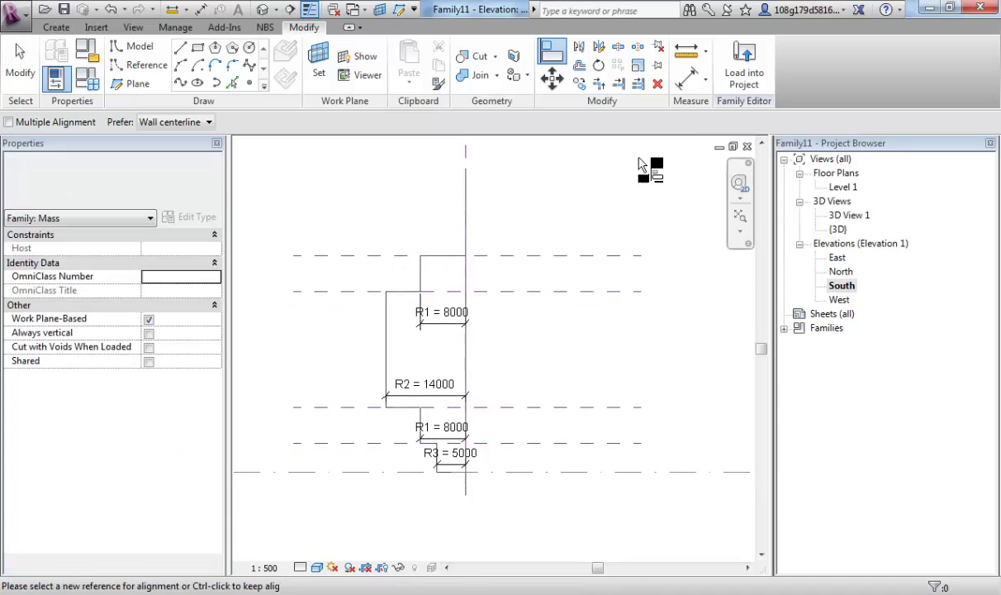
Dimension the overall height from the top plane to Level 1 as 38000
{"action": "left_click", "coordinate": [689, 81]}
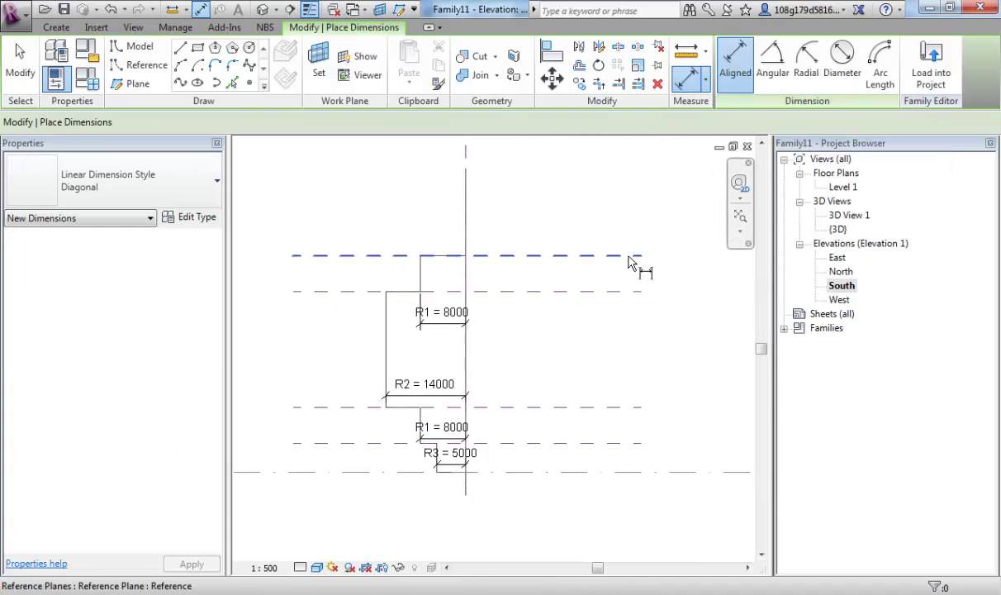
{"action": "scroll", "coordinate": [627, 261], "scroll_direction": "up", "scroll_amount": 1}
{"action": "left_click", "coordinate": [628, 256]}
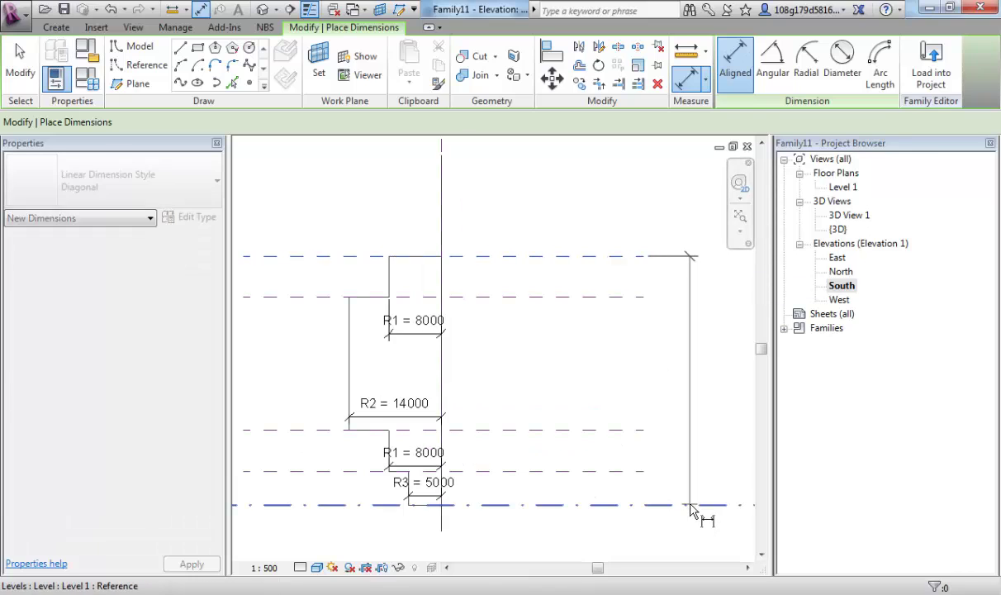
{"action": "left_click", "coordinate": [694, 505]}
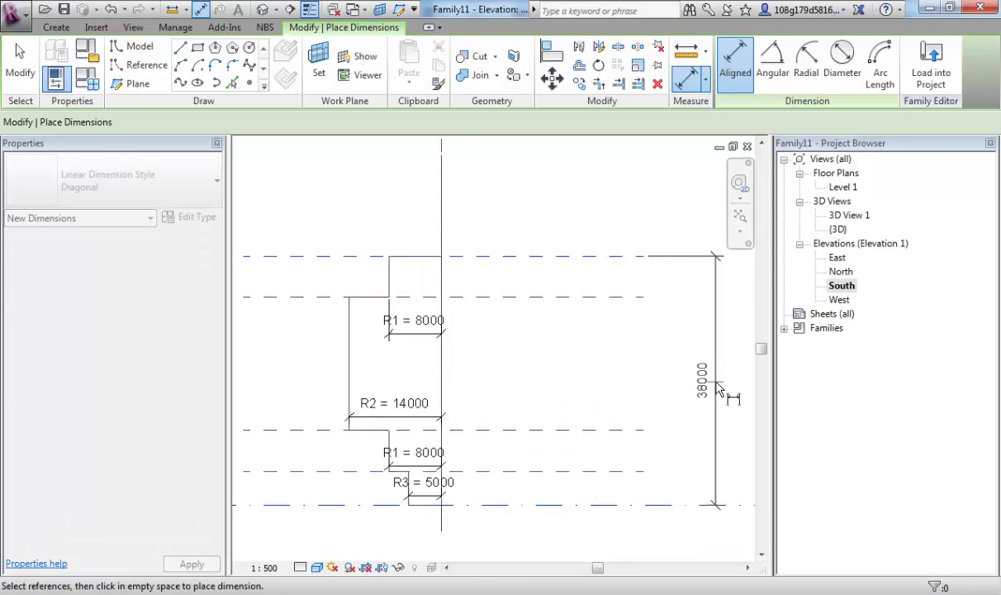
{"action": "left_click", "coordinate": [715, 381]}
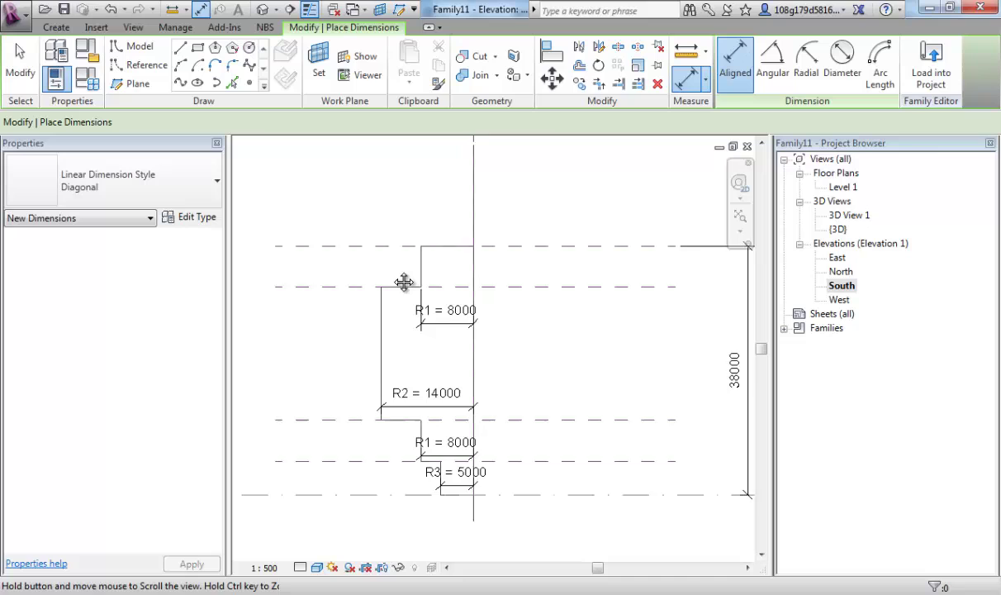
Dimension the upper step plane to the middle step plane as 20305
{"action": "middle_click_drag", "start_coordinate": [404, 282], "coordinate": [436, 271]}
{"action": "left_click", "coordinate": [371, 276]}
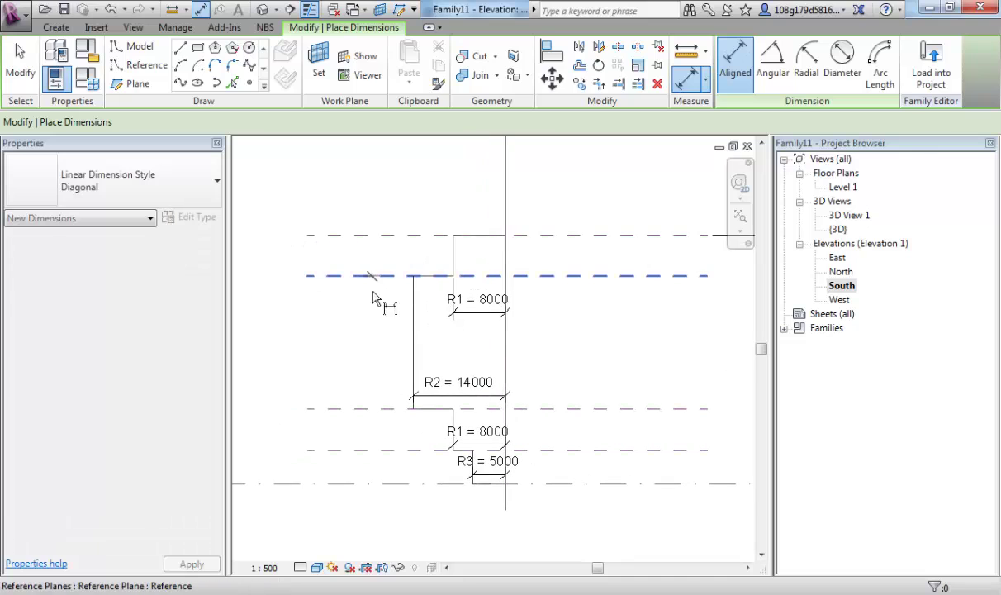
{"action": "left_click", "coordinate": [370, 410]}
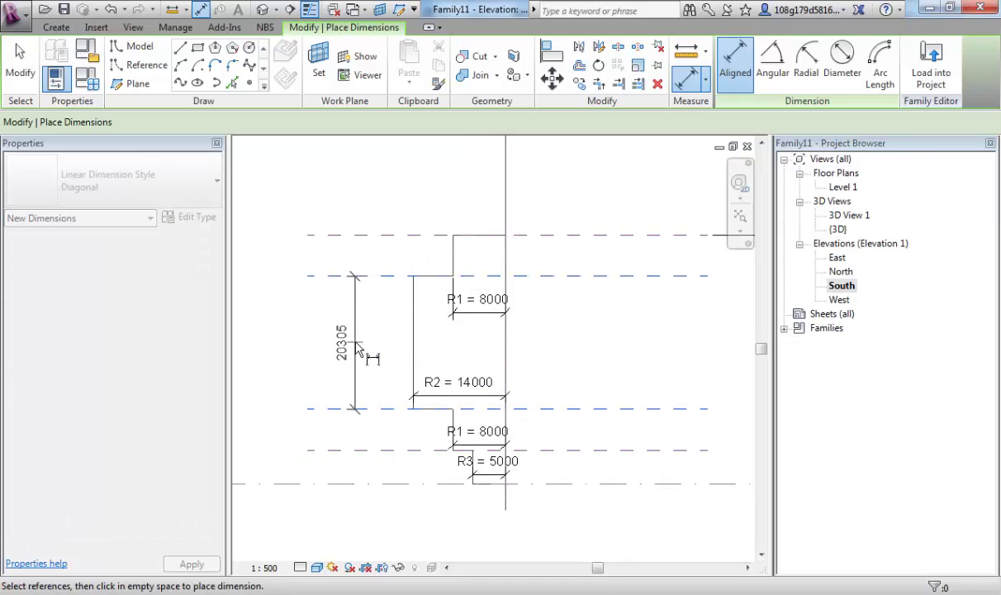
{"action": "left_click", "coordinate": [357, 347]}
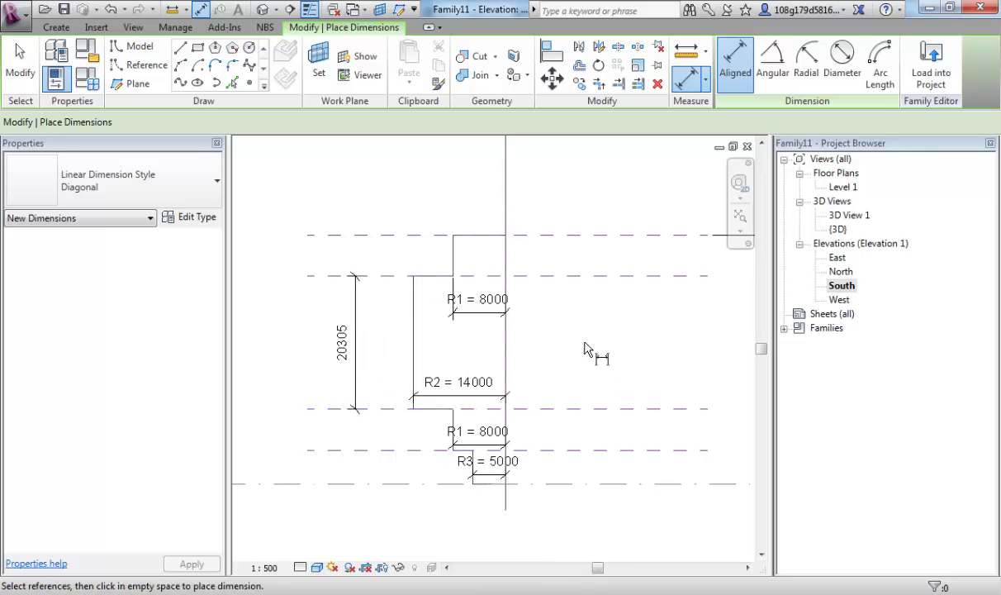
{"action": "middle_click_drag", "start_coordinate": [627, 358], "coordinate": [591, 357]}
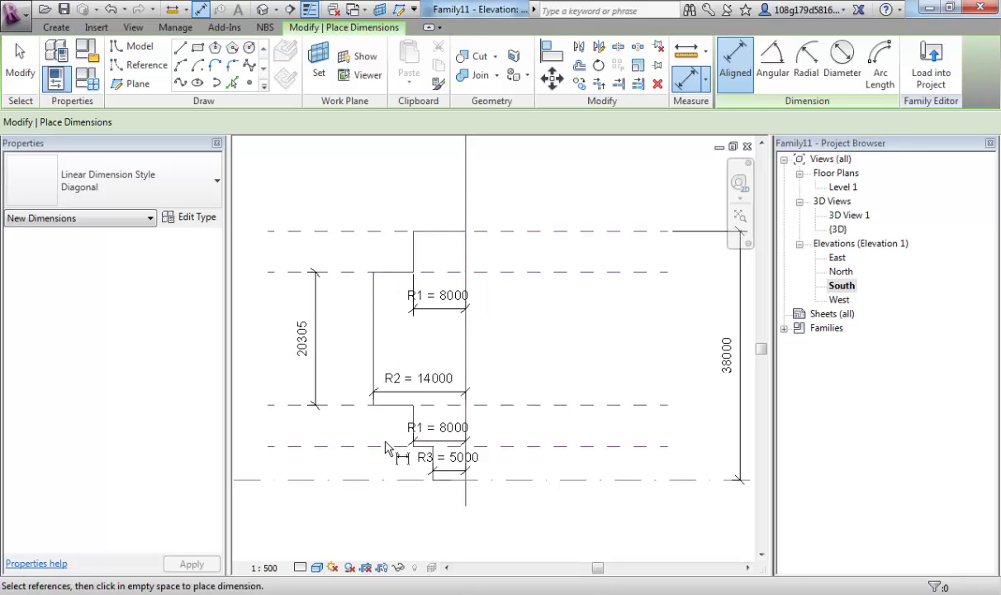
Dimension the lowest and middle step planes to Level 1 as 5086 and 11390
{"action": "left_click", "coordinate": [322, 446]}
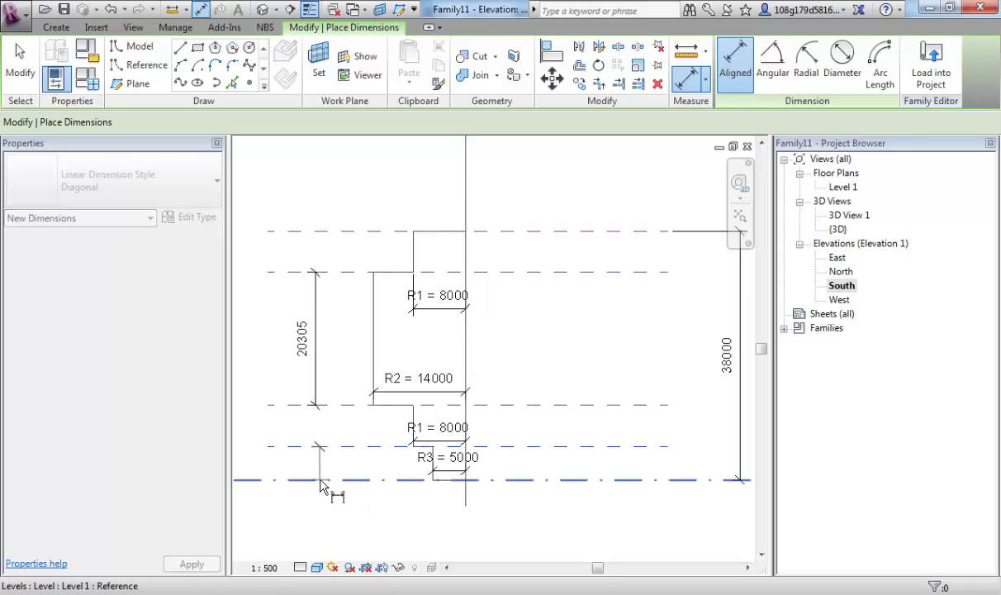
{"action": "left_click", "coordinate": [321, 479]}
{"action": "left_click", "coordinate": [319, 475]}
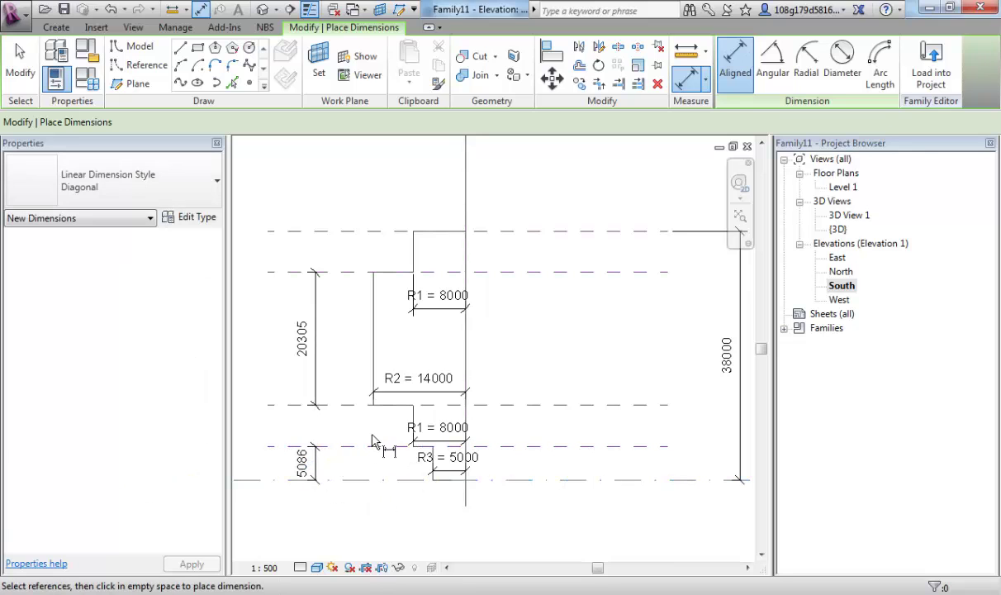
{"action": "middle_click_drag", "start_coordinate": [572, 439], "coordinate": [593, 422]}
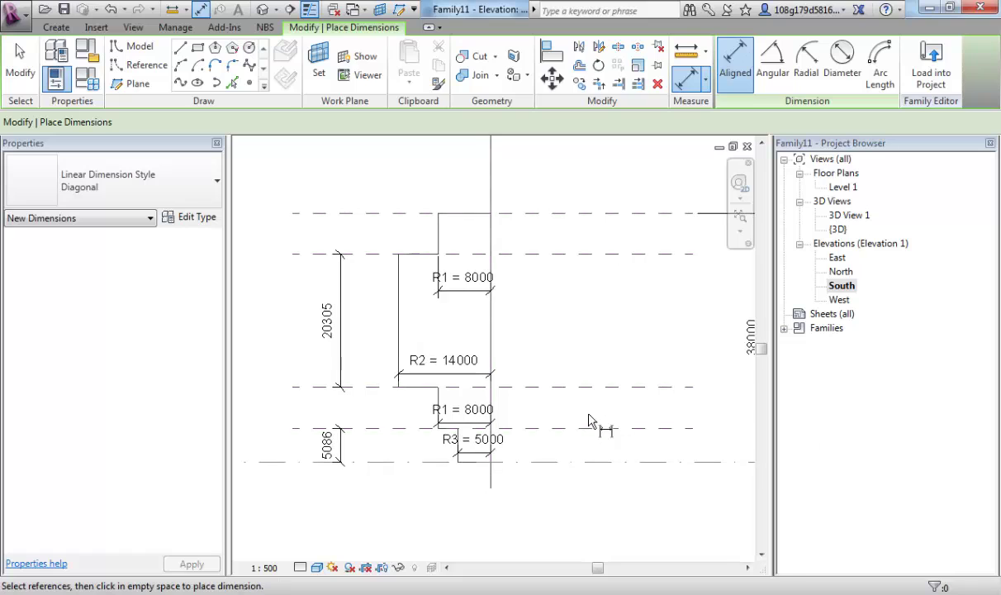
{"action": "left_click", "coordinate": [281, 386]}
{"action": "left_click", "coordinate": [281, 464]}
{"action": "left_click", "coordinate": [264, 413]}
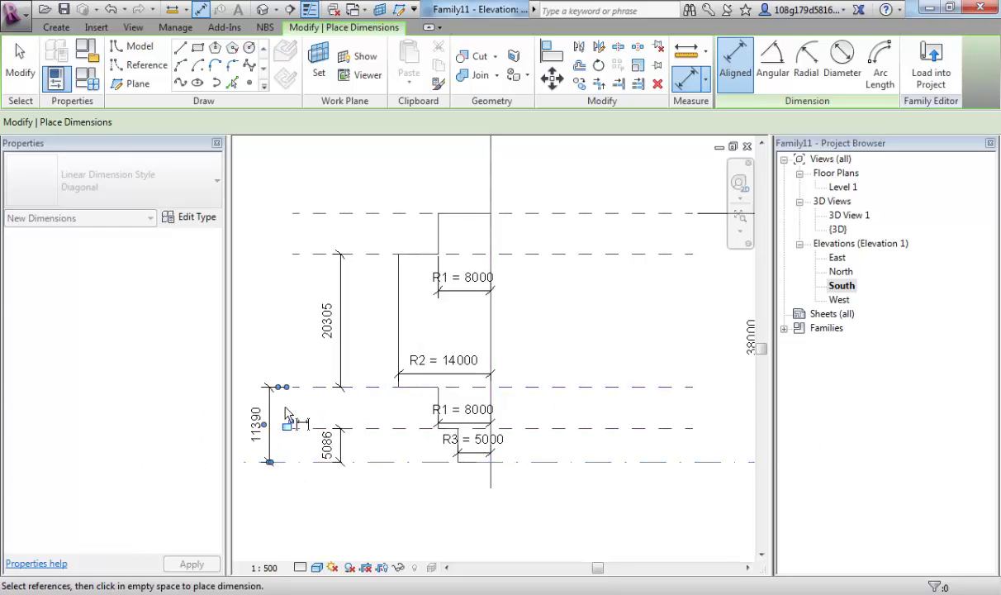
{"action": "middle_click_drag", "start_coordinate": [418, 334], "coordinate": [455, 320]}
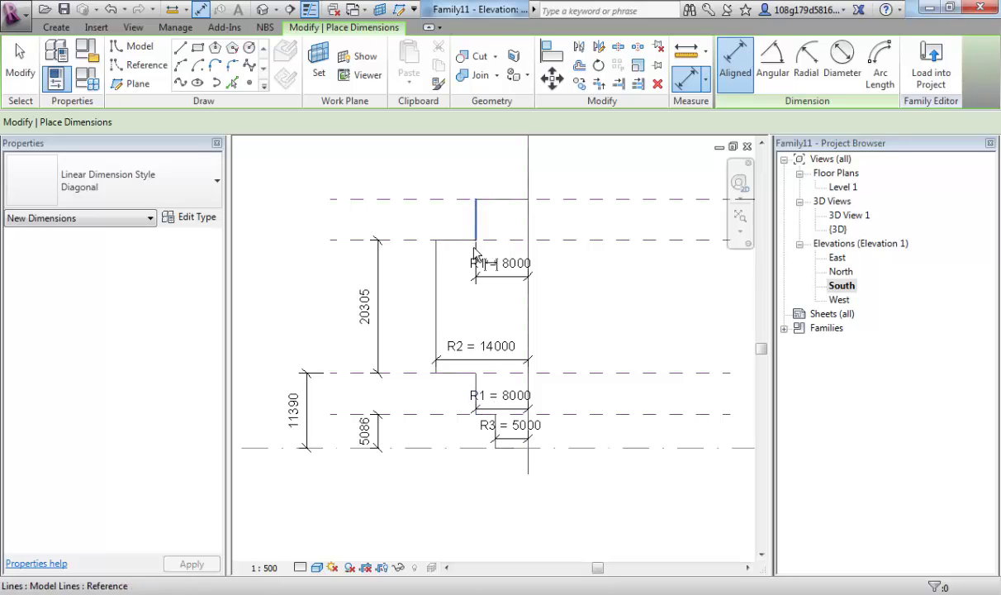
{"action": "mouse_move", "coordinate": [413, 392]}
{"action": "middle_mouse_down"}
{"action": "mouse_move", "coordinate": [428, 405]}
{"action": "mouse_move", "coordinate": [446, 338]}
{"action": "middle_mouse_up"}
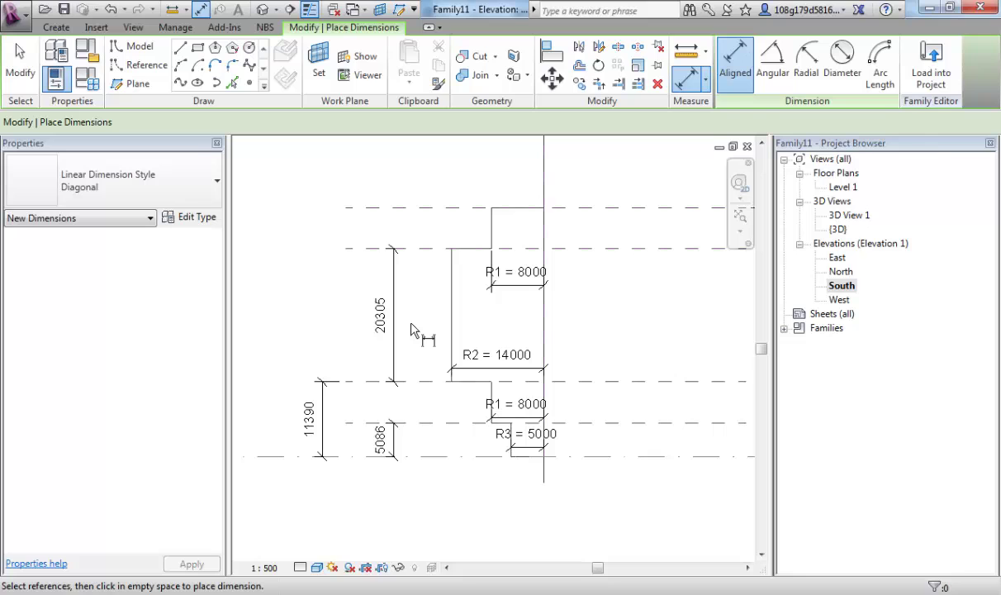
Label the 20305 height dimension with a new parameter Ex1
{"action": "key", "text": "Escape"}
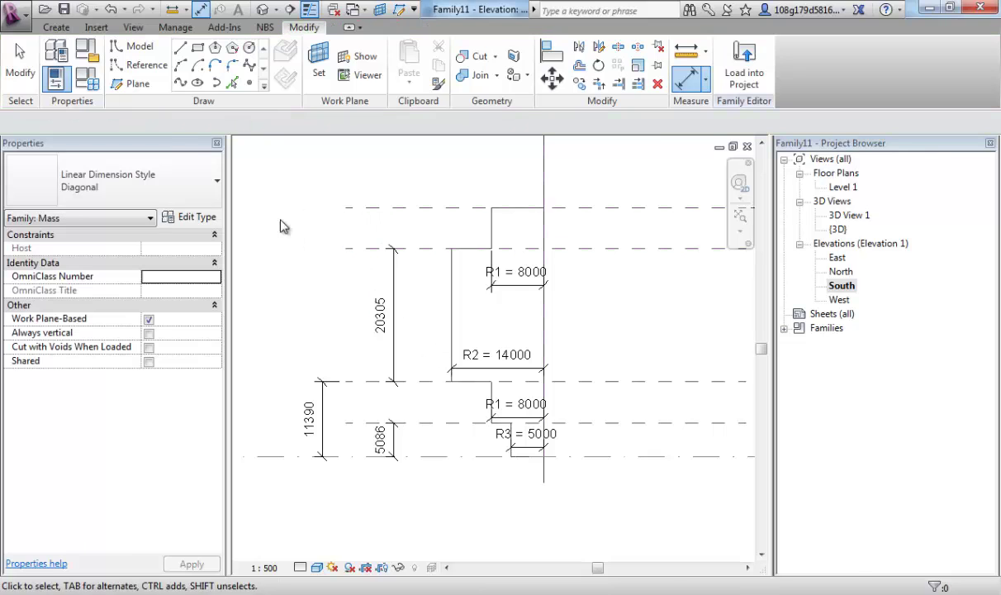
{"action": "middle_click_drag", "start_coordinate": [281, 226], "coordinate": [315, 221]}
{"action": "left_click", "coordinate": [410, 388]}
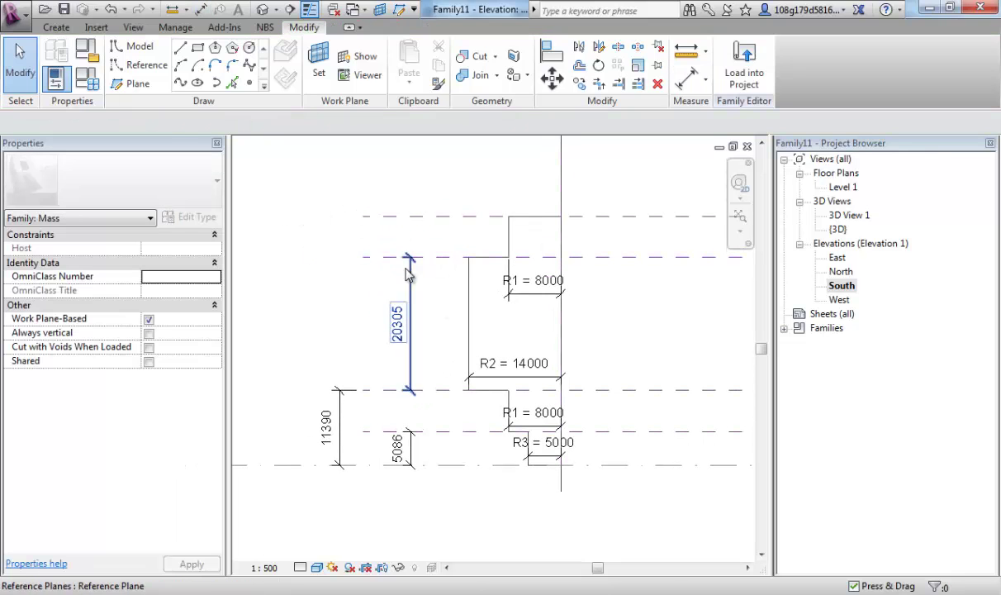
{"action": "key", "text": "Escape"}
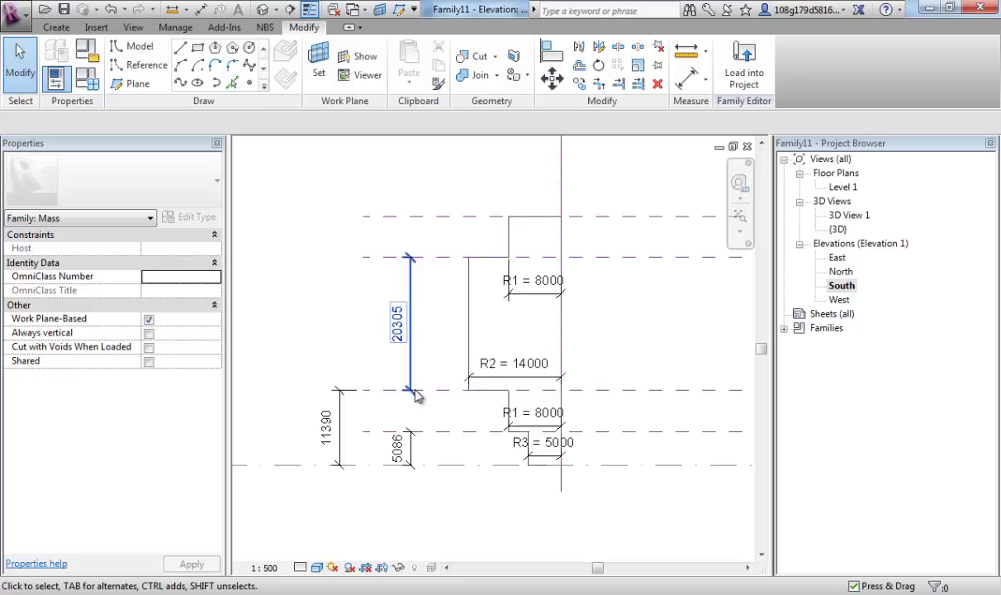
{"action": "left_click", "coordinate": [415, 338]}
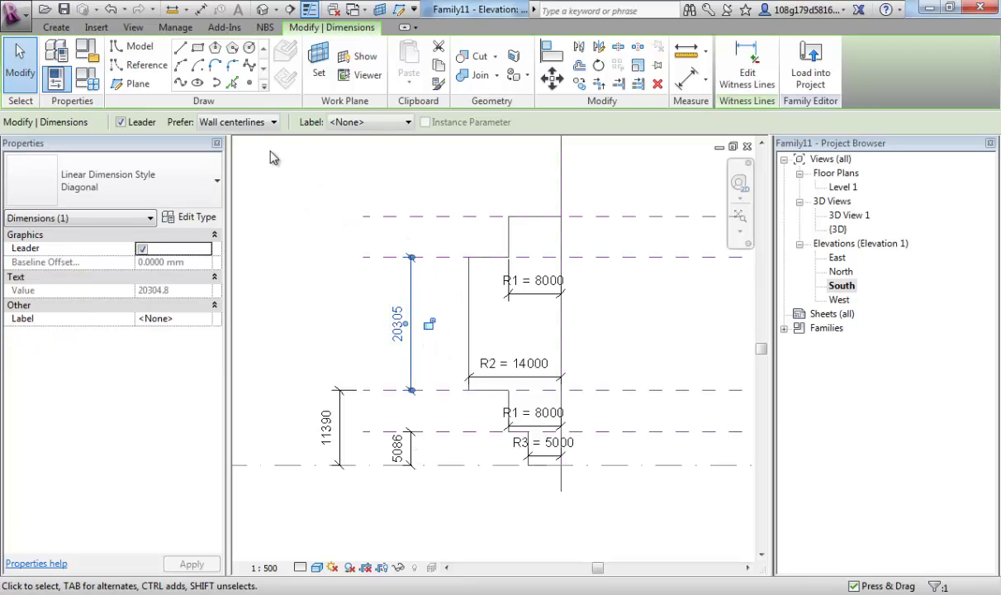
{"action": "left_click", "coordinate": [380, 122]}
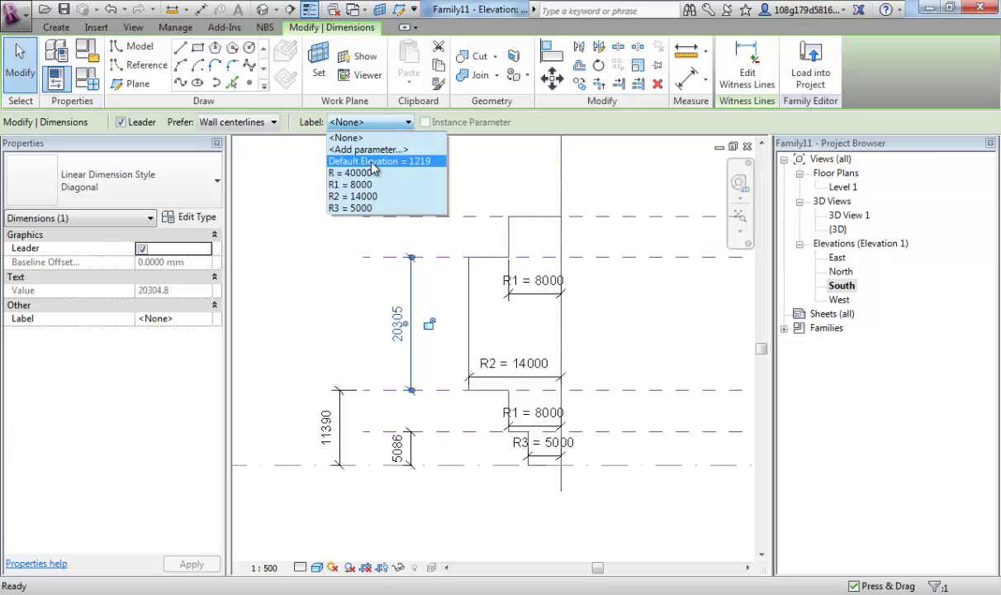
{"action": "left_click", "coordinate": [384, 150]}
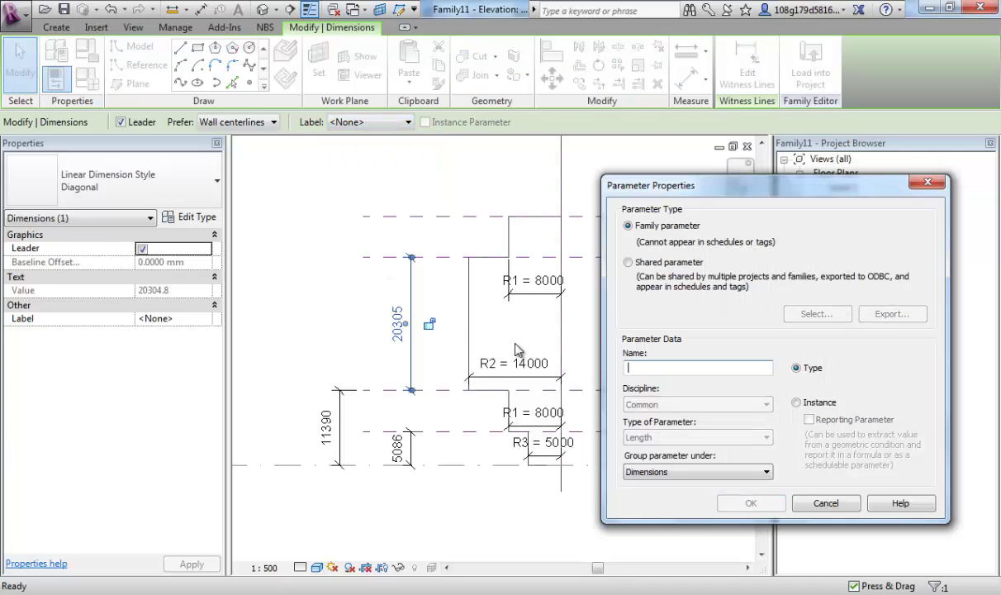
{"action": "type", "text": "Ex1"}
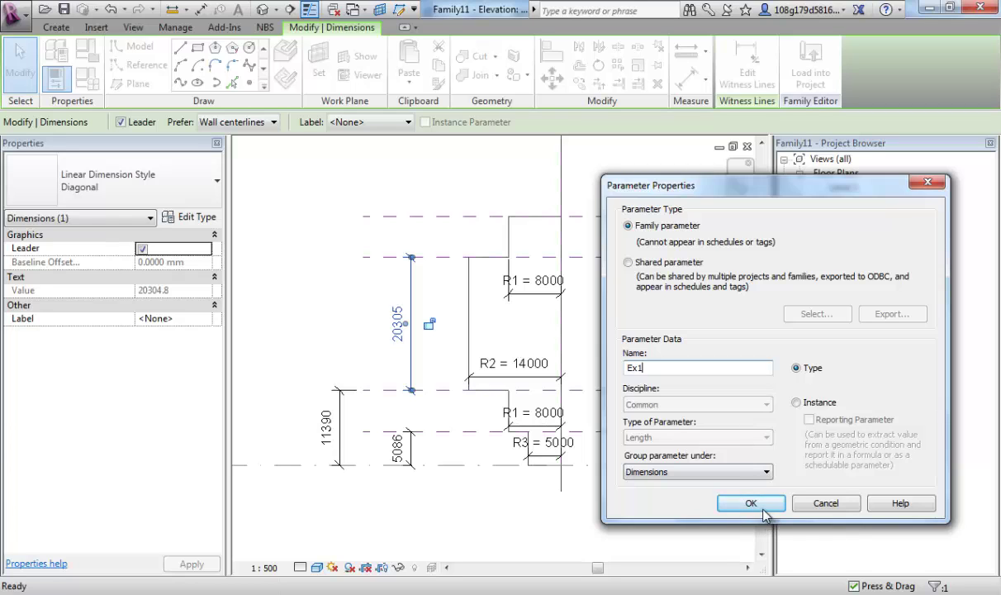
{"action": "left_click", "coordinate": [749, 502]}
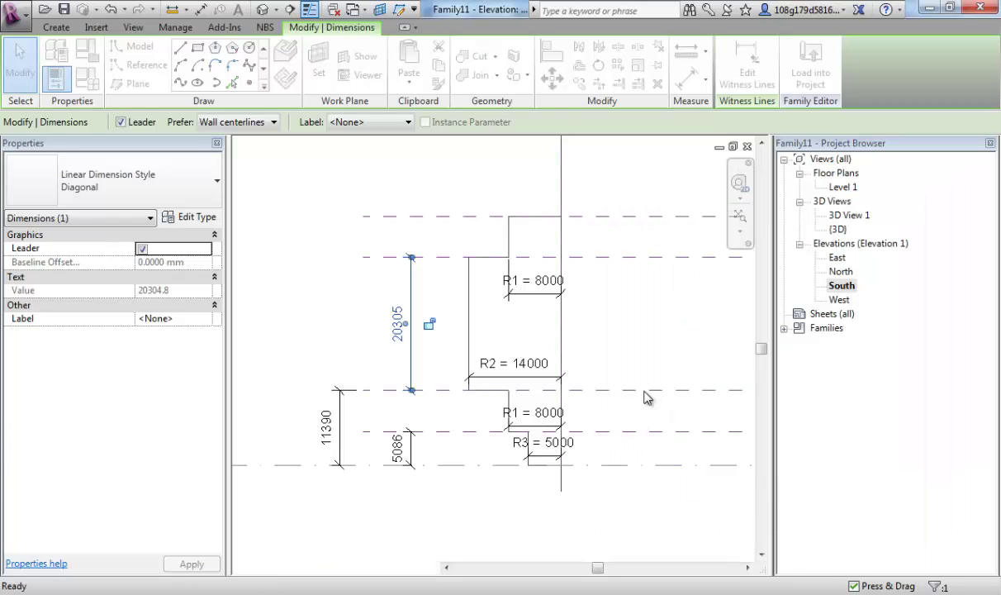
{"action": "left_click", "coordinate": [296, 173]}
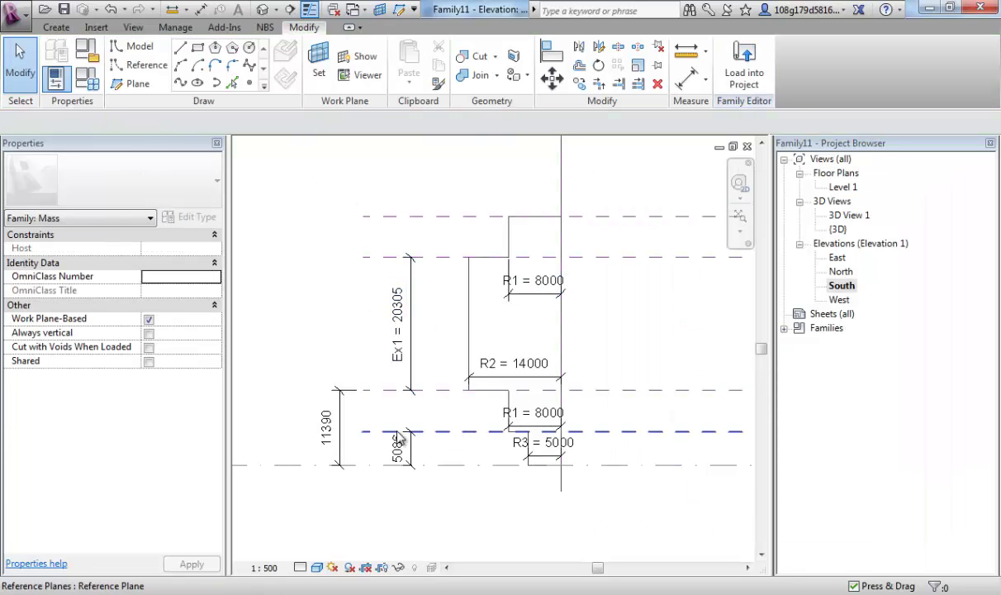
Label the 11390 height dimension with a new parameter Ex2
{"action": "left_click", "coordinate": [340, 416]}
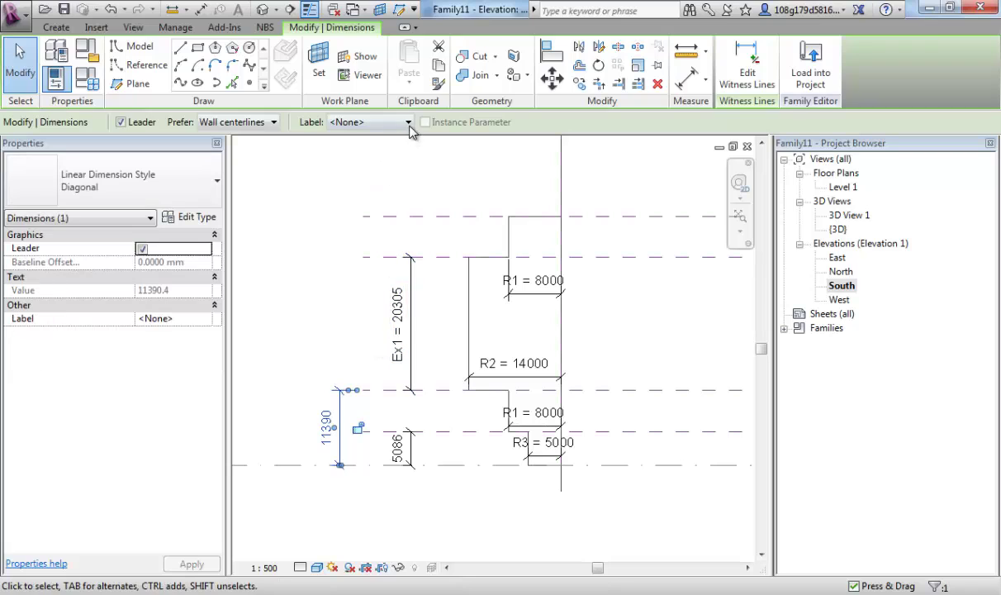
{"action": "left_click", "coordinate": [409, 123]}
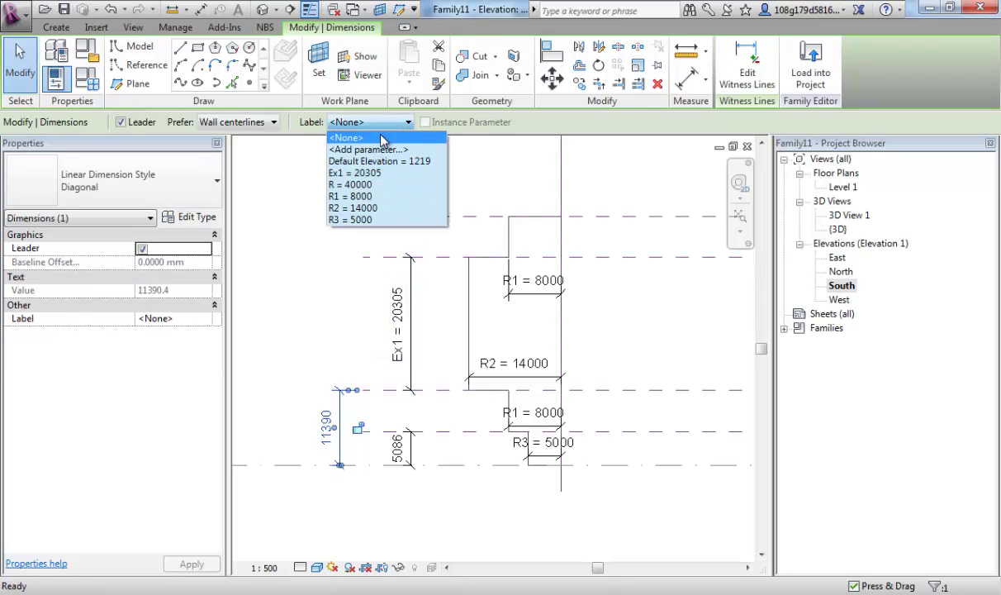
{"action": "left_click", "coordinate": [371, 150]}
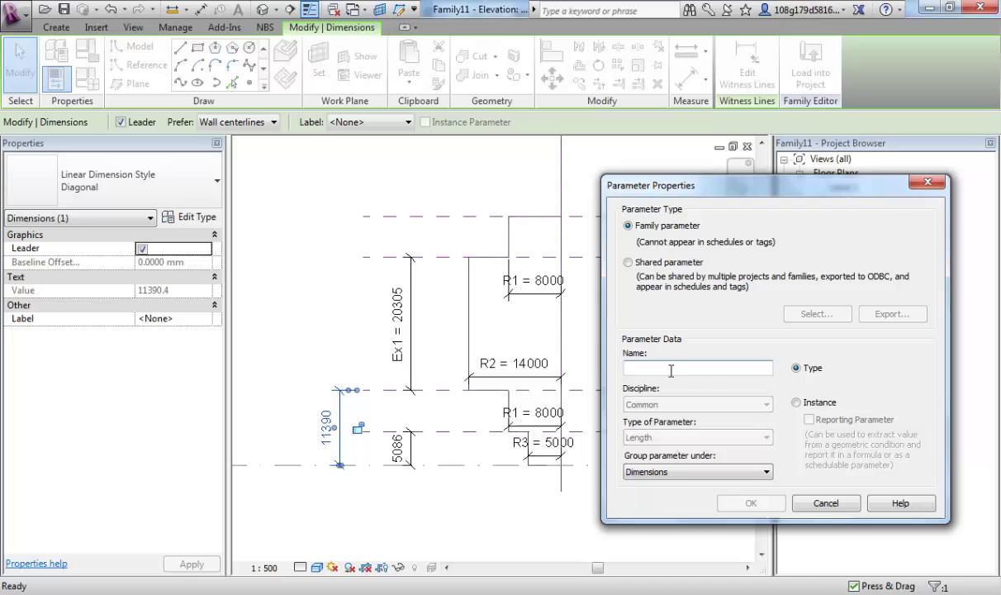
{"action": "left_click", "coordinate": [732, 369]}
{"action": "type", "text": "Ex2"}
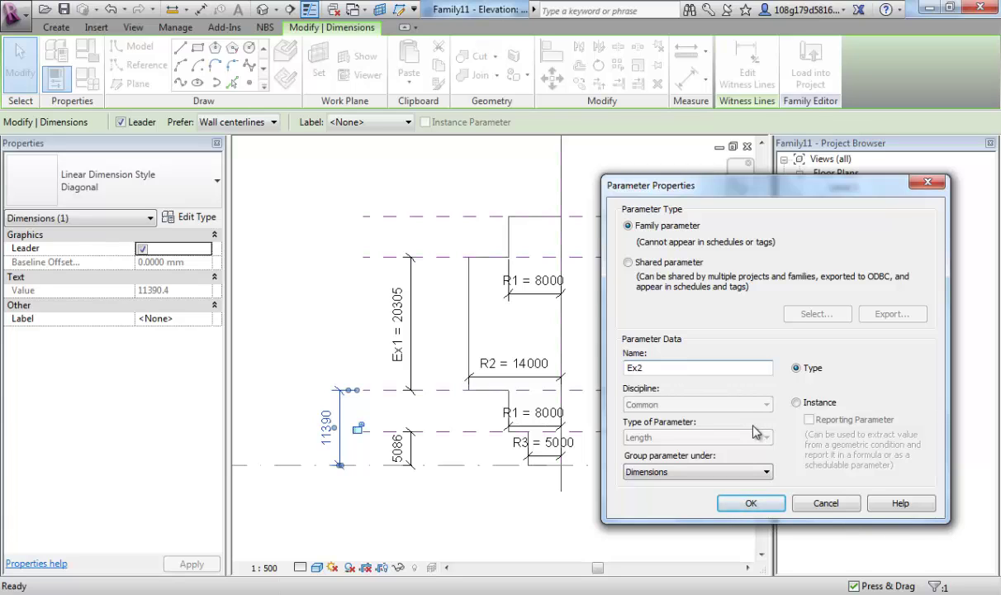
{"action": "left_click", "coordinate": [751, 503]}
{"action": "key", "text": "Escape"}
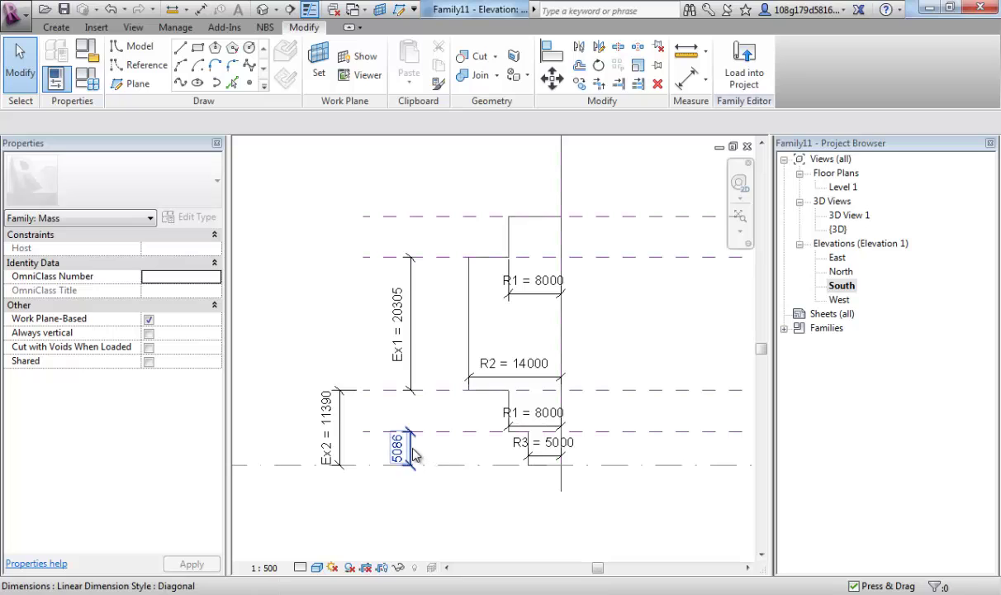
Label the 5086 height dimension with a new parameter Ex3
{"action": "left_click", "coordinate": [413, 454]}
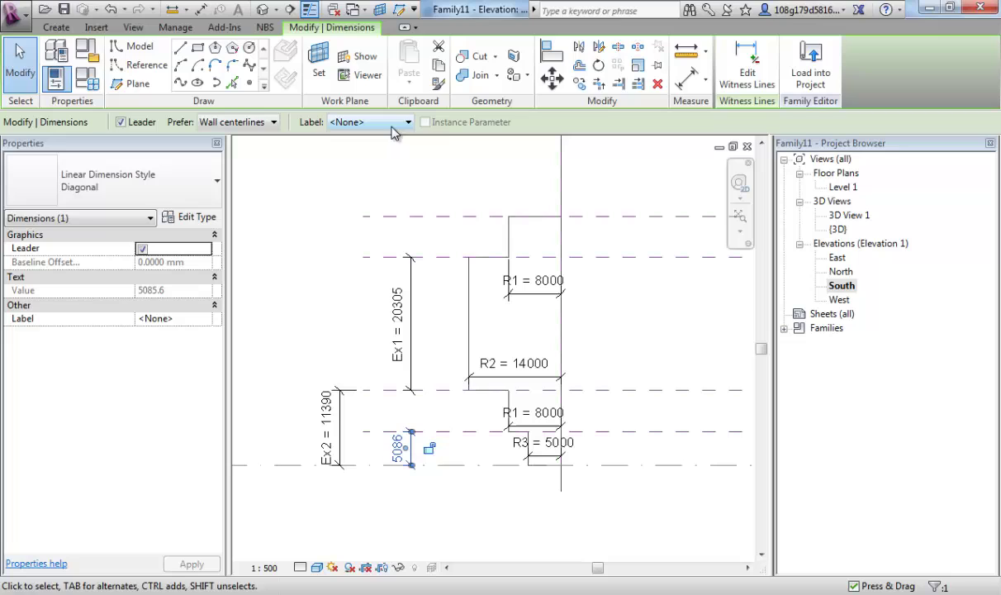
{"action": "left_click", "coordinate": [397, 122]}
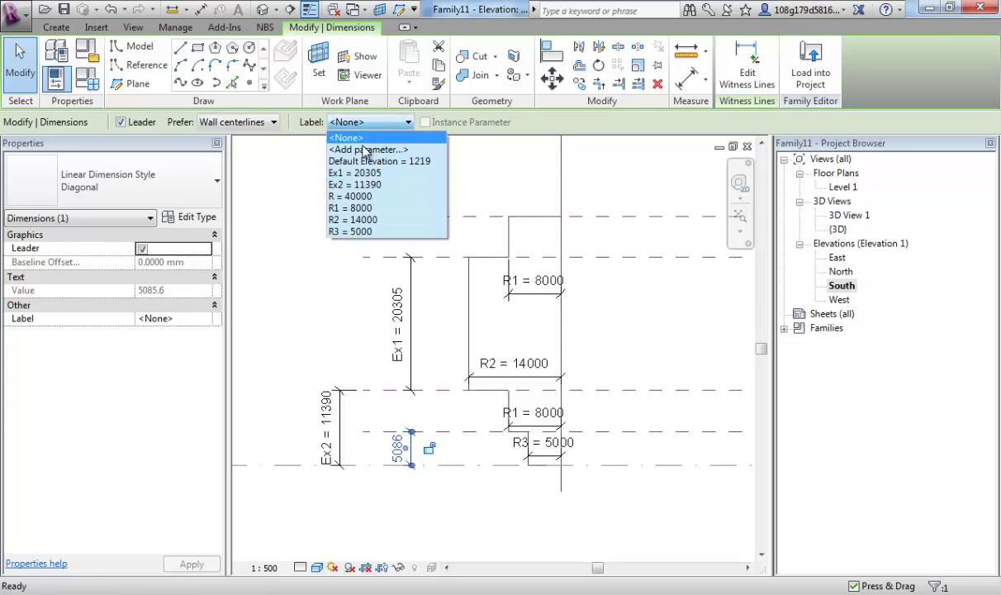
{"action": "left_click", "coordinate": [366, 149]}
{"action": "type", "text": "Ex"}
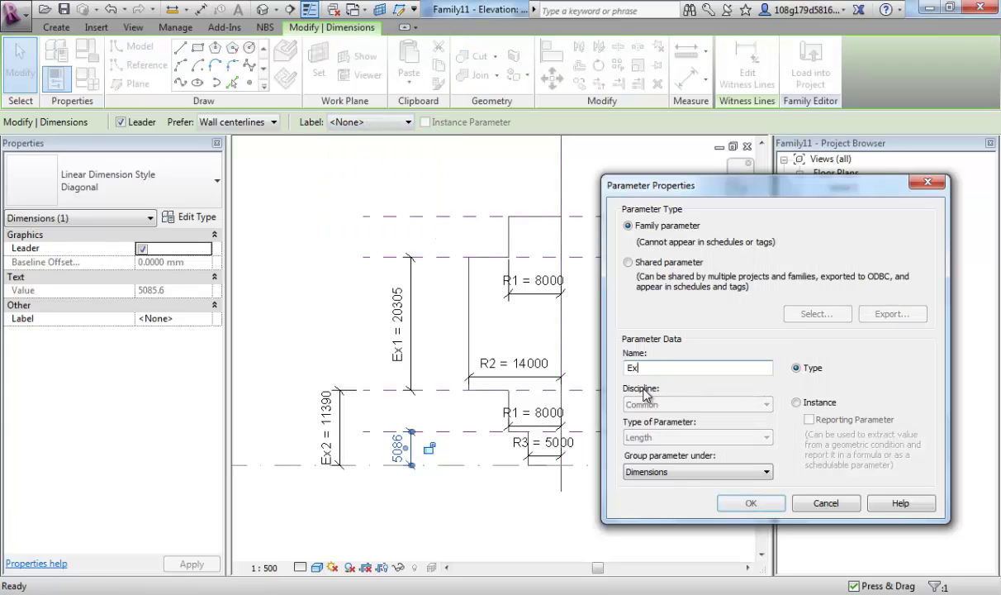
{"action": "type", "text": "3"}
{"action": "left_click", "coordinate": [751, 503]}
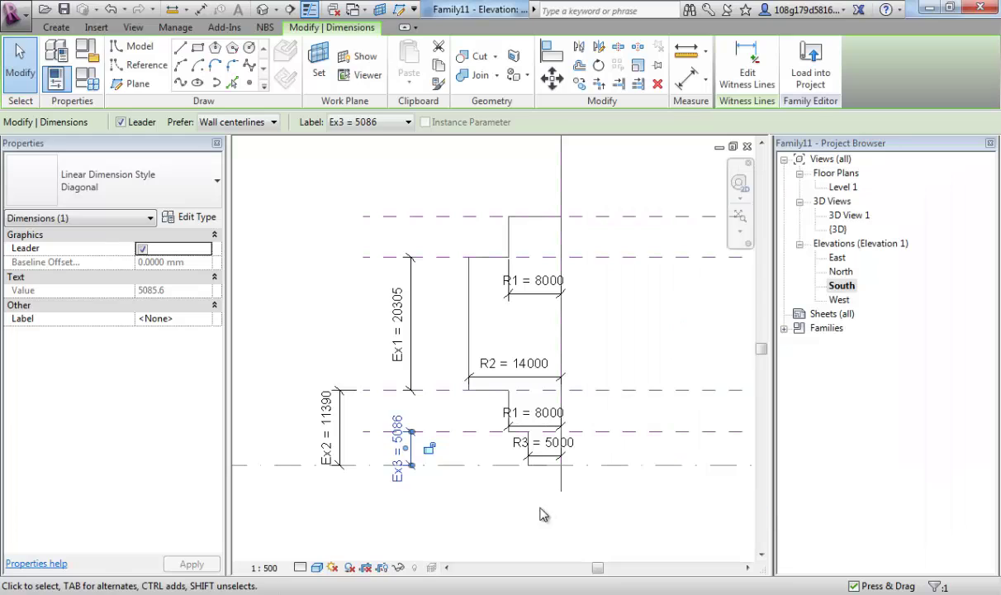
{"action": "left_click", "coordinate": [501, 512]}
{"action": "scroll", "coordinate": [608, 405], "scroll_direction": "up", "scroll_amount": 3}
{"action": "scroll", "coordinate": [675, 348], "scroll_direction": "down", "scroll_amount": 4}
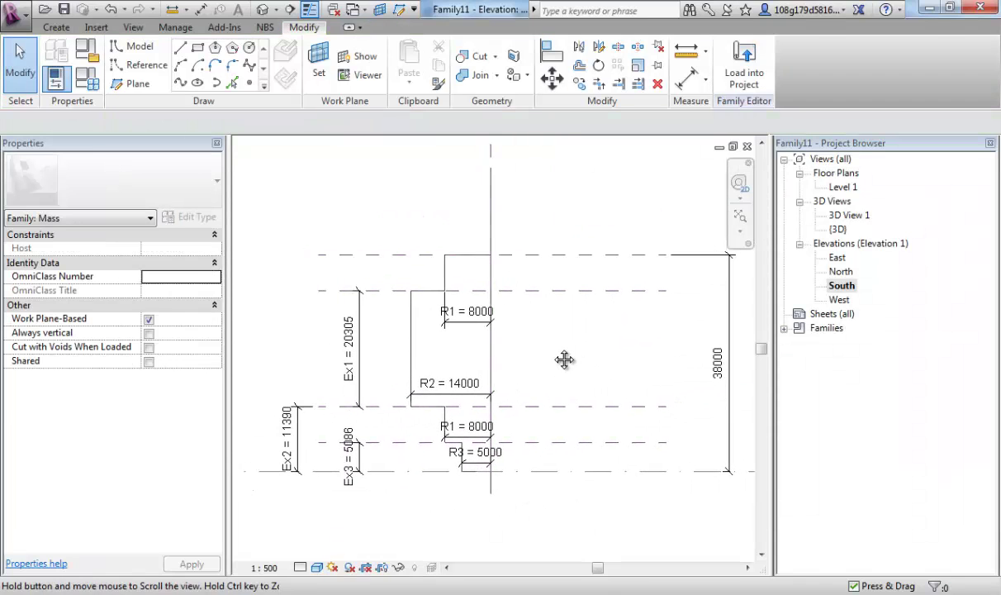
{"action": "middle_click_drag", "start_coordinate": [564, 358], "coordinate": [482, 354]}
Label the 38000 overall dimension with a new parameter named 'overall height'
{"action": "left_click", "coordinate": [643, 357]}
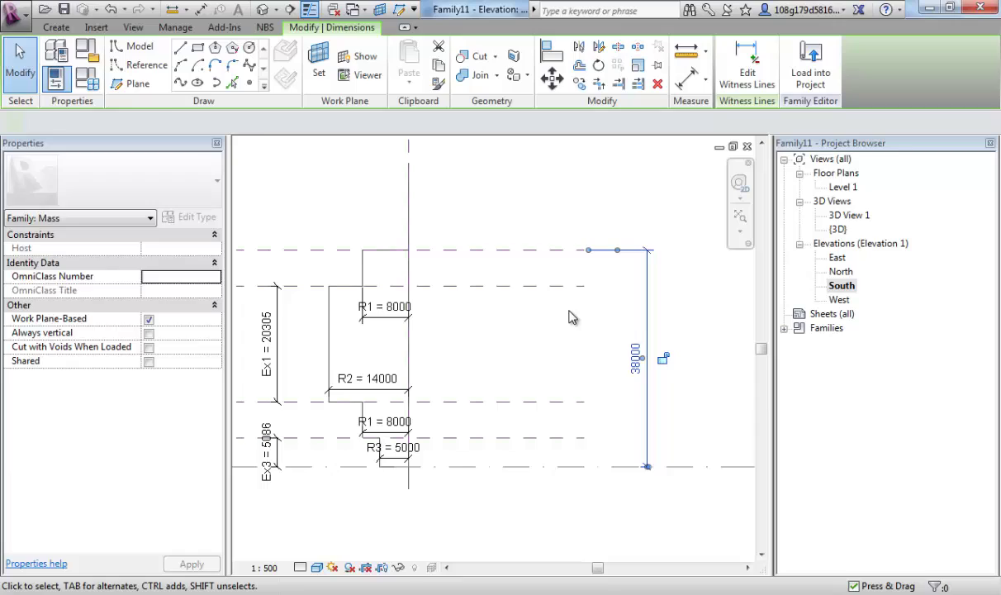
{"action": "left_click", "coordinate": [342, 122]}
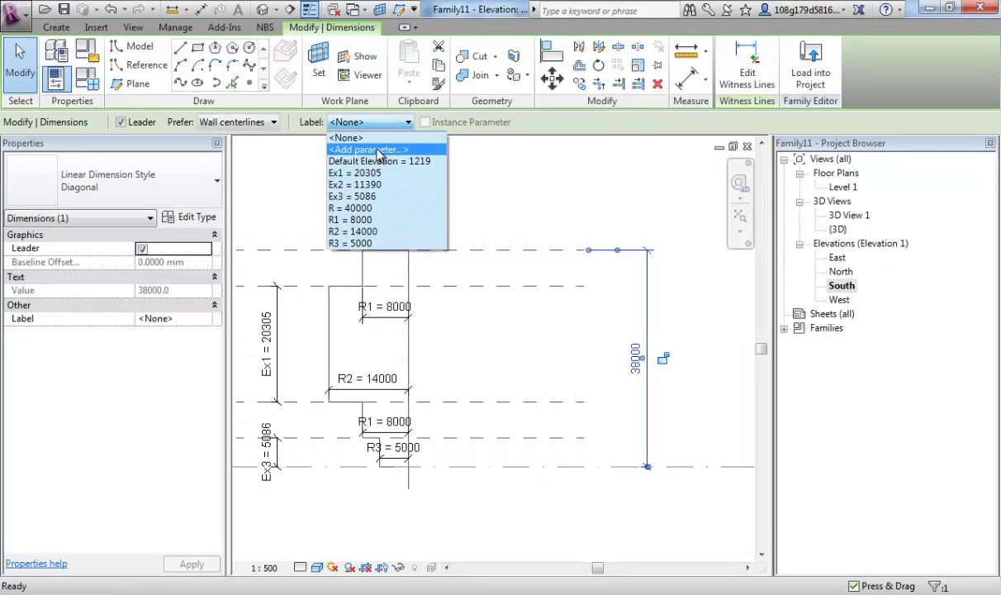
{"action": "left_click", "coordinate": [368, 149]}
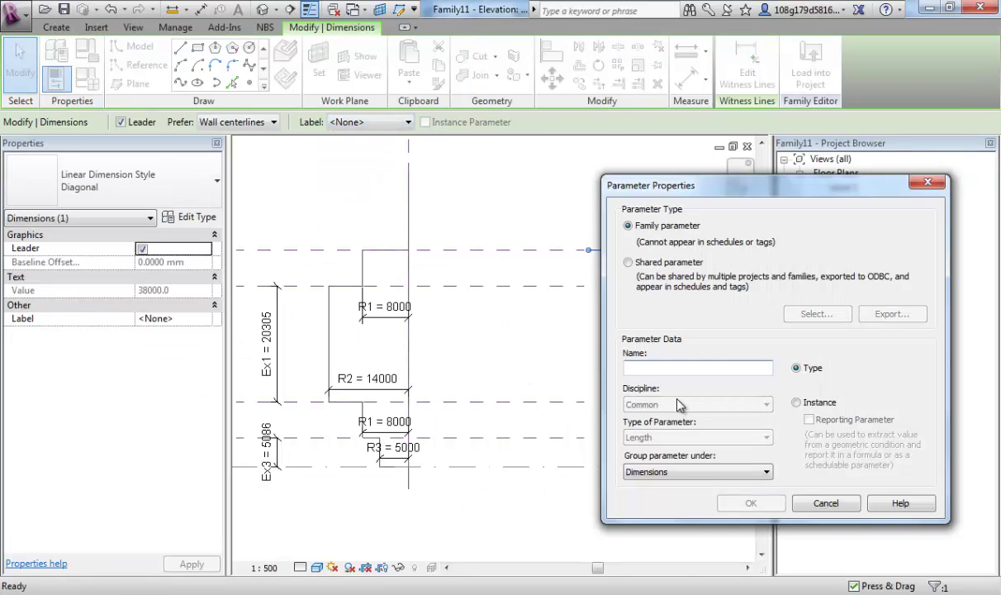
{"action": "type", "text": "overall"}
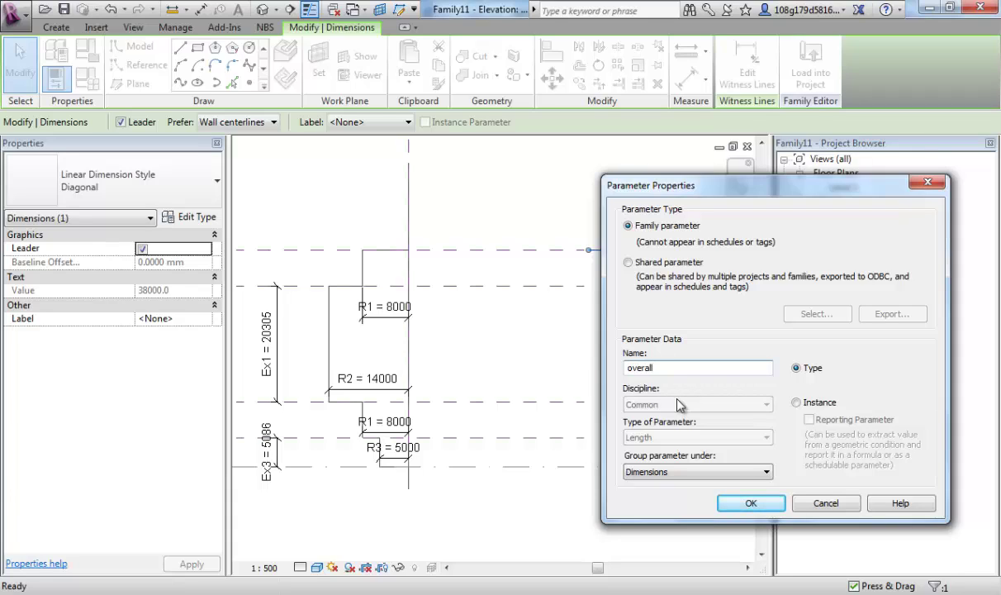
{"action": "type", "text": " height"}
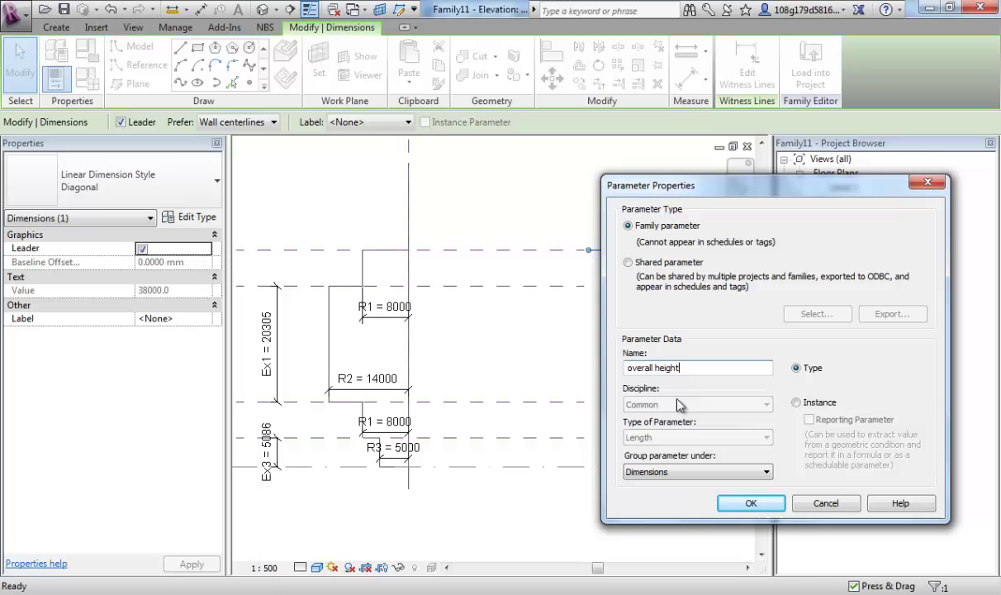
{"action": "left_click", "coordinate": [751, 503]}
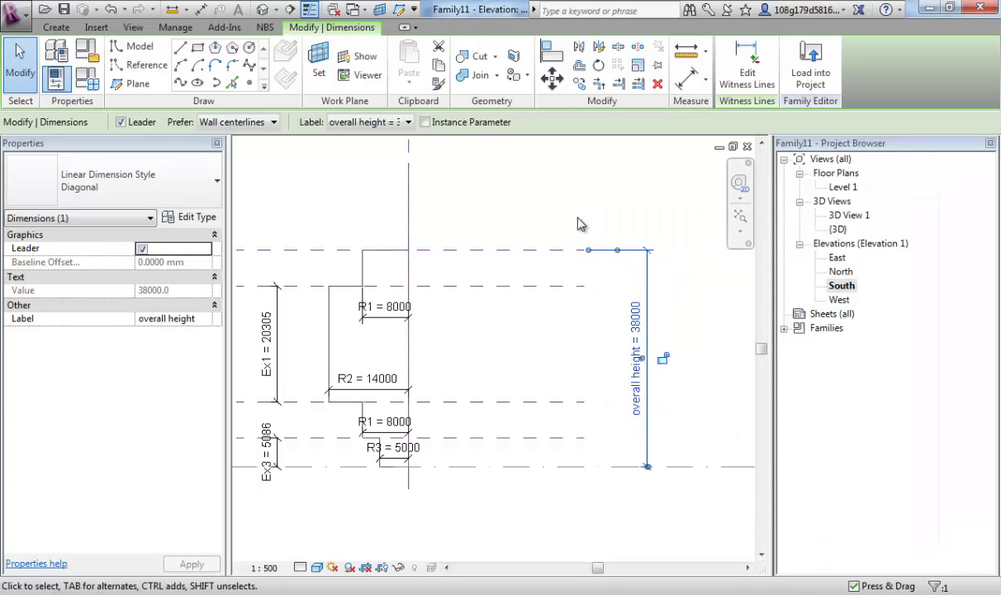
{"action": "scroll", "coordinate": [569, 219], "scroll_direction": "down", "scroll_amount": 1}
{"action": "left_click", "coordinate": [520, 232]}
{"action": "middle_click_drag", "start_coordinate": [521, 232], "coordinate": [585, 260]}
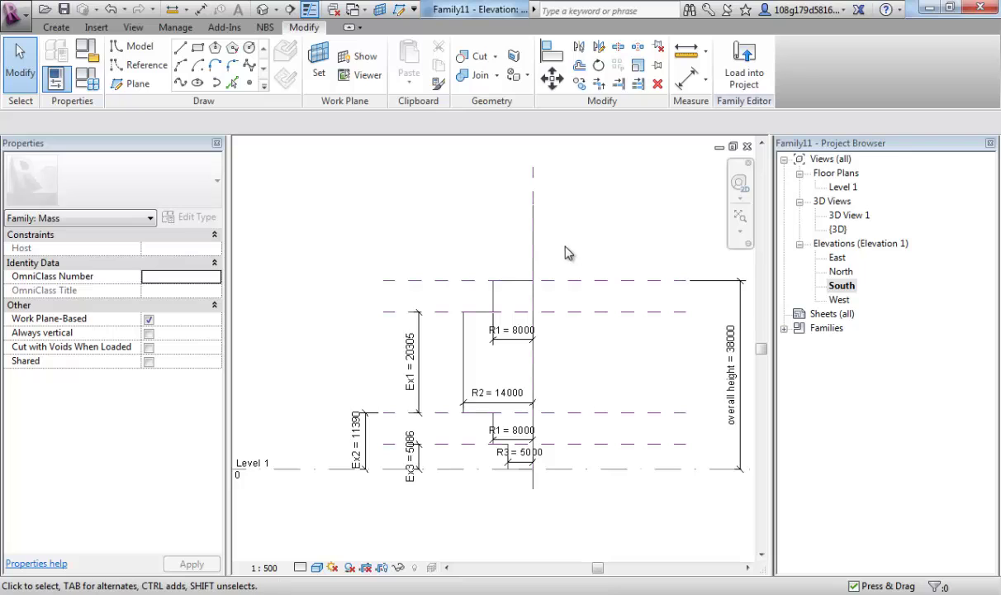
In Family Types, set overall height to 35000 and apply it
{"action": "left_click", "coordinate": [87, 77]}
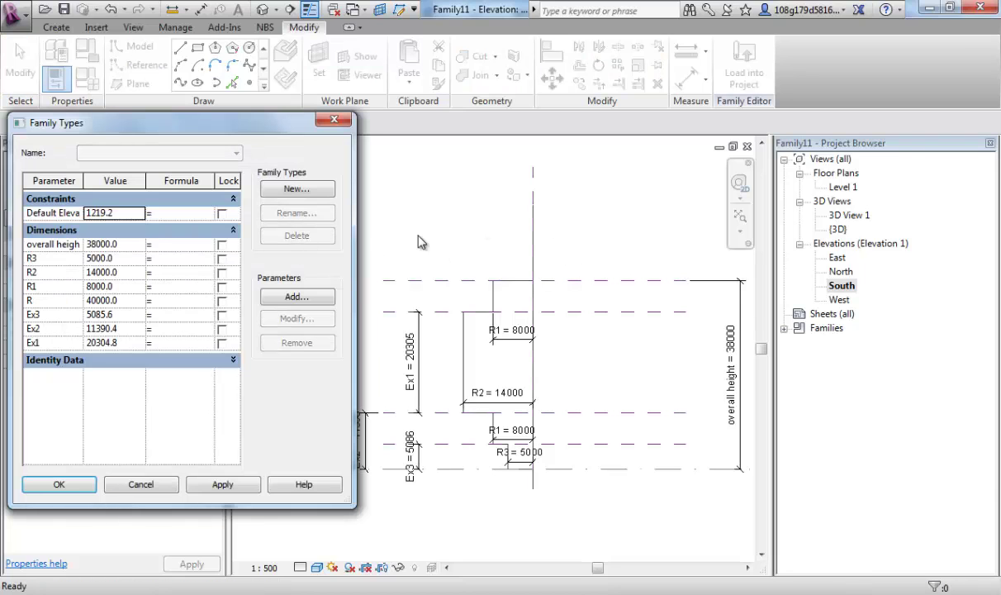
{"action": "left_click", "coordinate": [133, 244]}
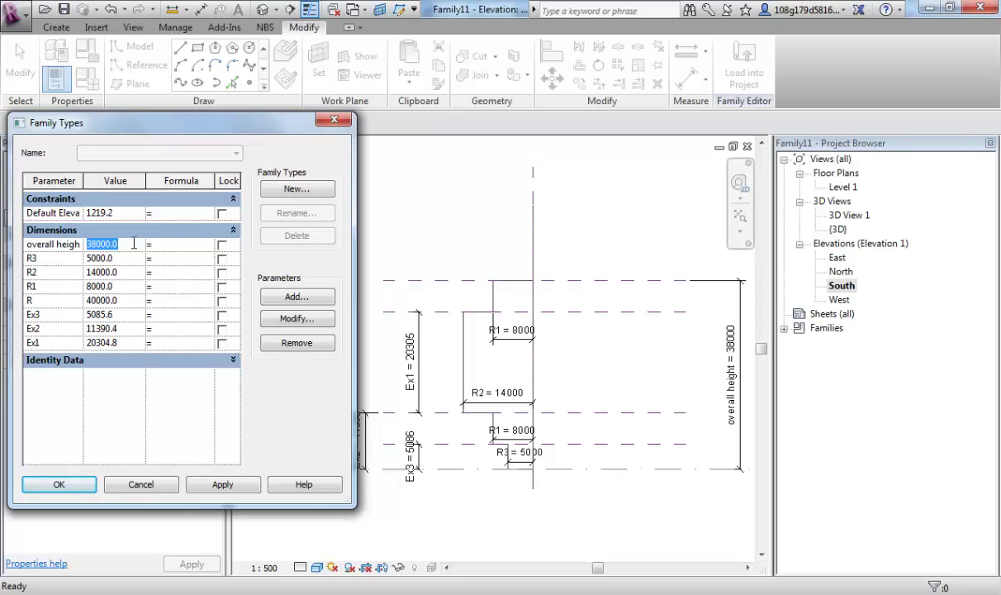
{"action": "type", "text": "35"}
{"action": "key", "text": "Tab"}
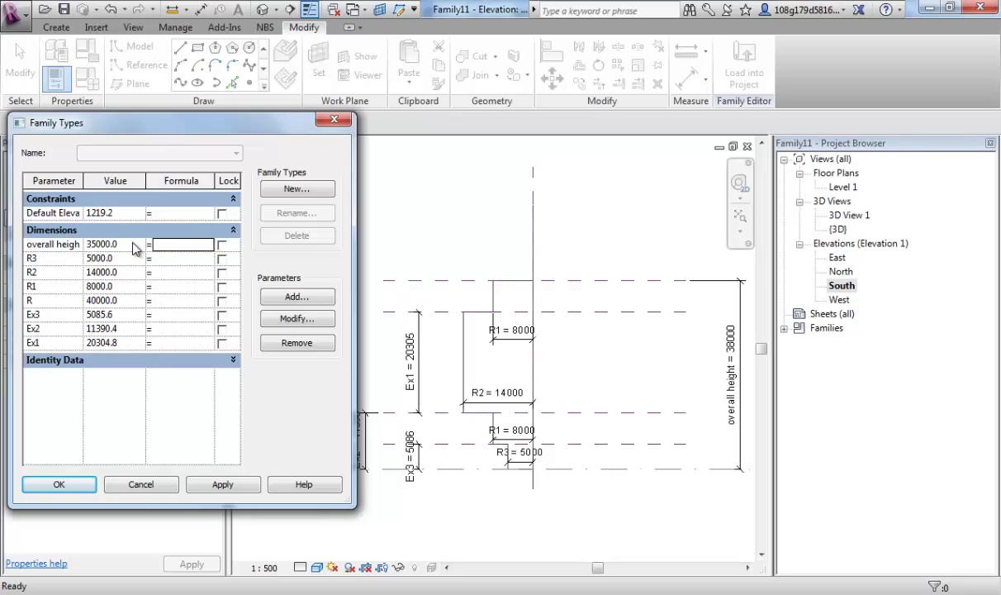
{"action": "left_click", "coordinate": [233, 490]}
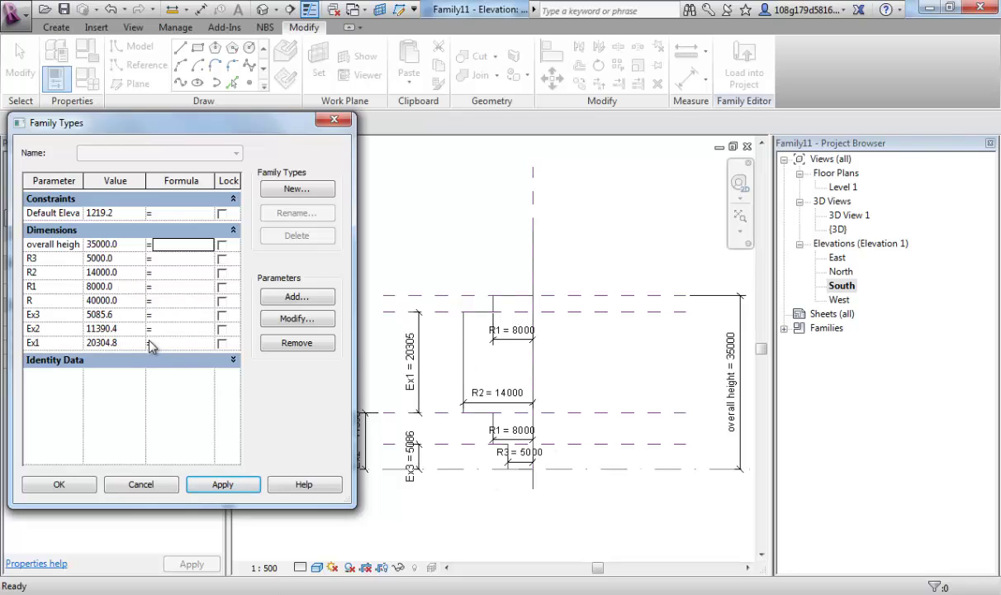
Set Ex1 to 15000, apply it, and close Family Types
{"action": "left_click", "coordinate": [128, 343]}
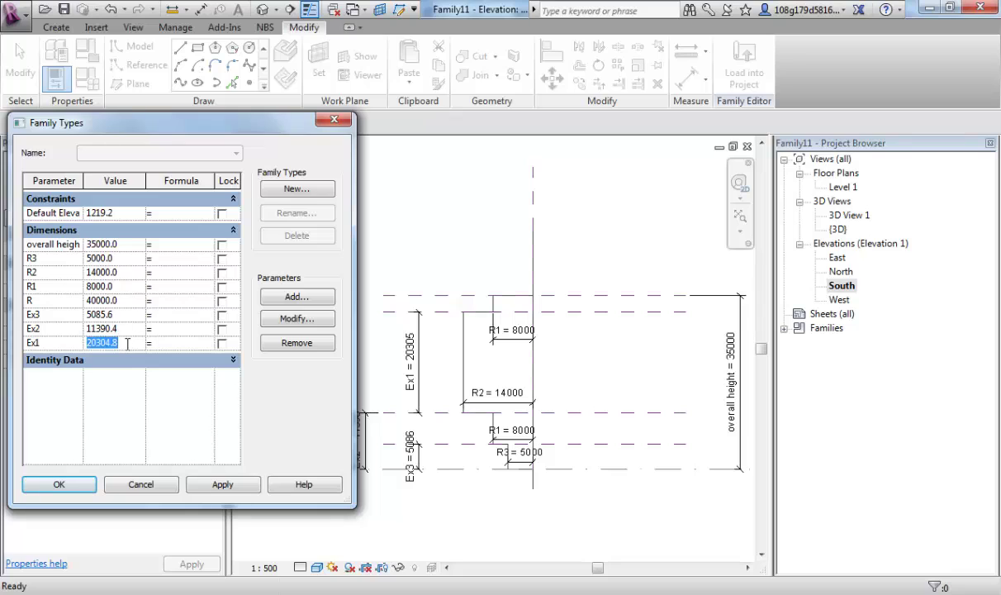
{"action": "type", "text": "15000"}
{"action": "key", "text": "Tab"}
{"action": "left_click", "coordinate": [234, 489]}
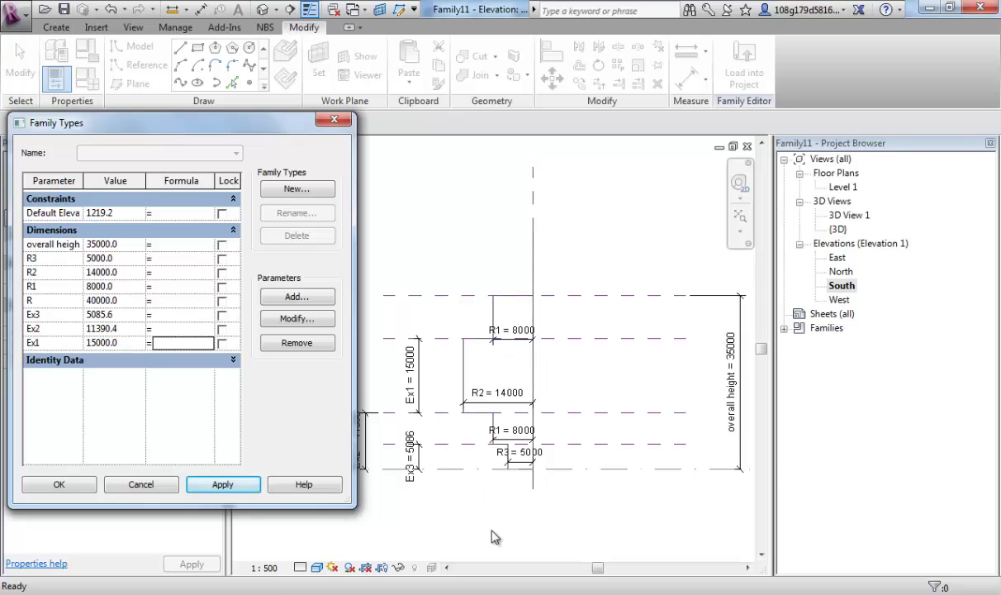
{"action": "left_click", "coordinate": [59, 485]}
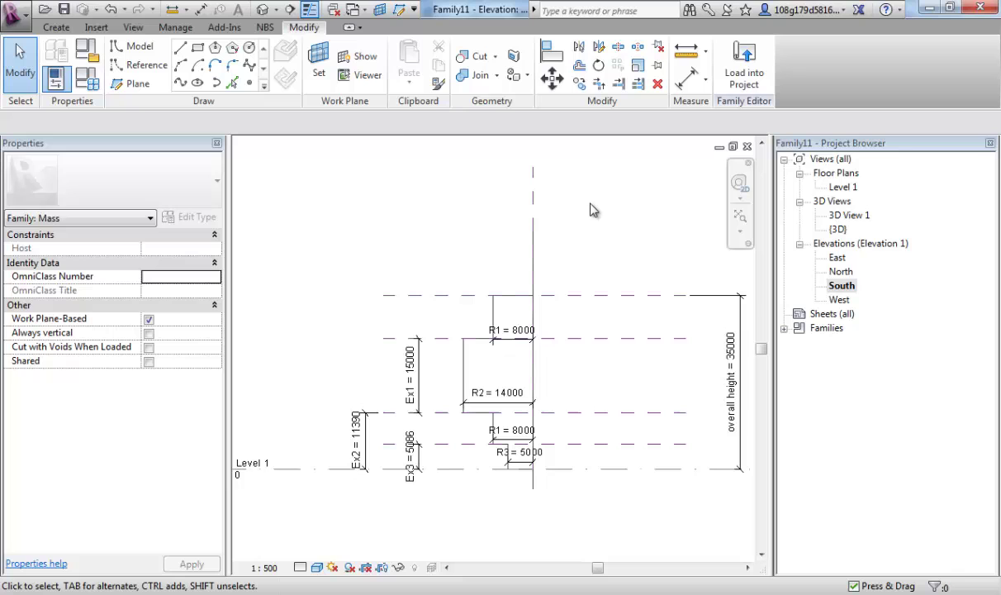
In the default 3D view, revolve the stepped profile around the vertical axis line into a solid form
{"action": "left_click", "coordinate": [262, 9]}
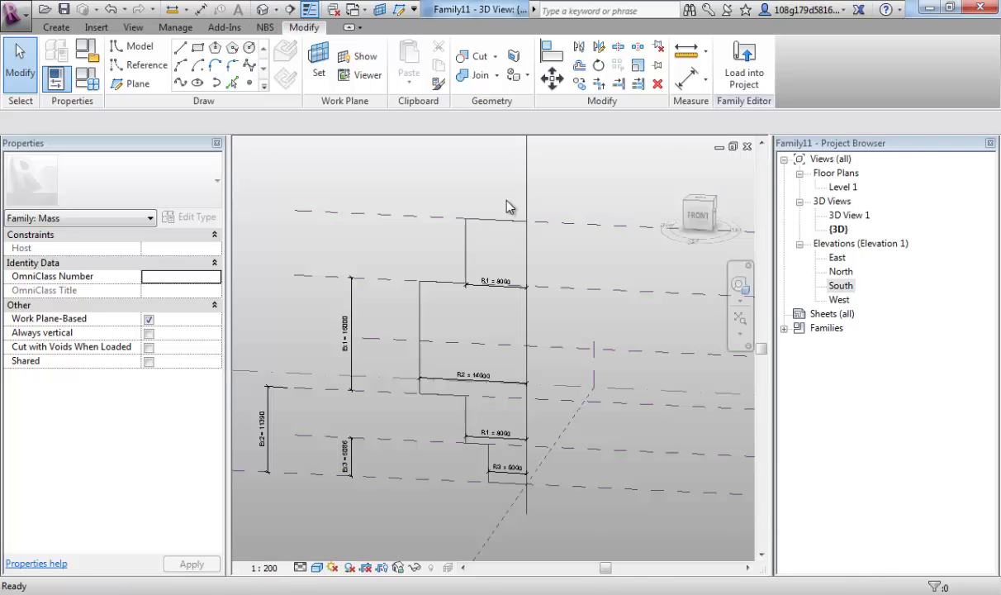
{"action": "middle_click_drag", "start_coordinate": [507, 211], "coordinate": [509, 241], "text": "shift"}
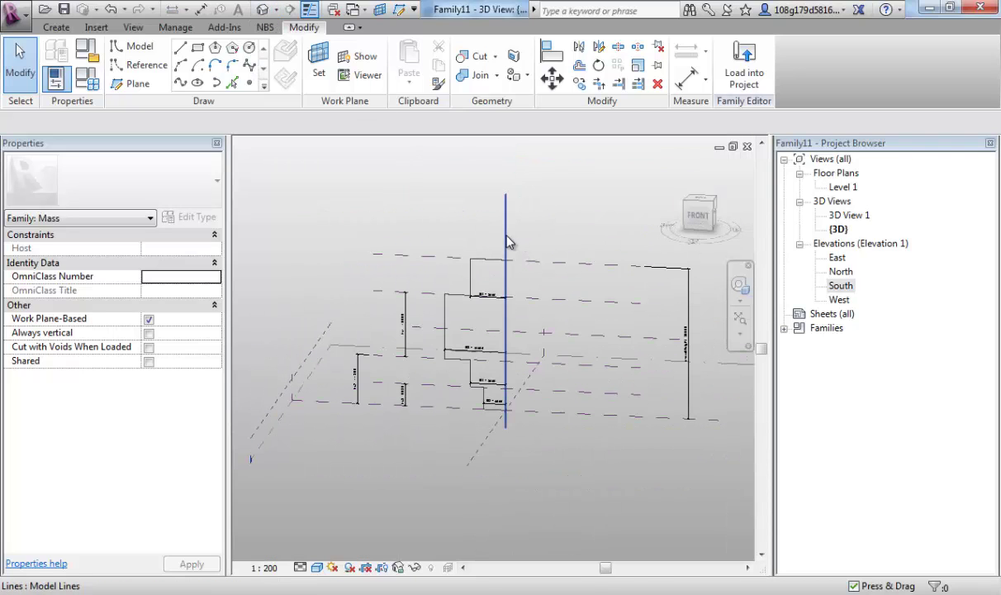
{"action": "left_click", "coordinate": [507, 242]}
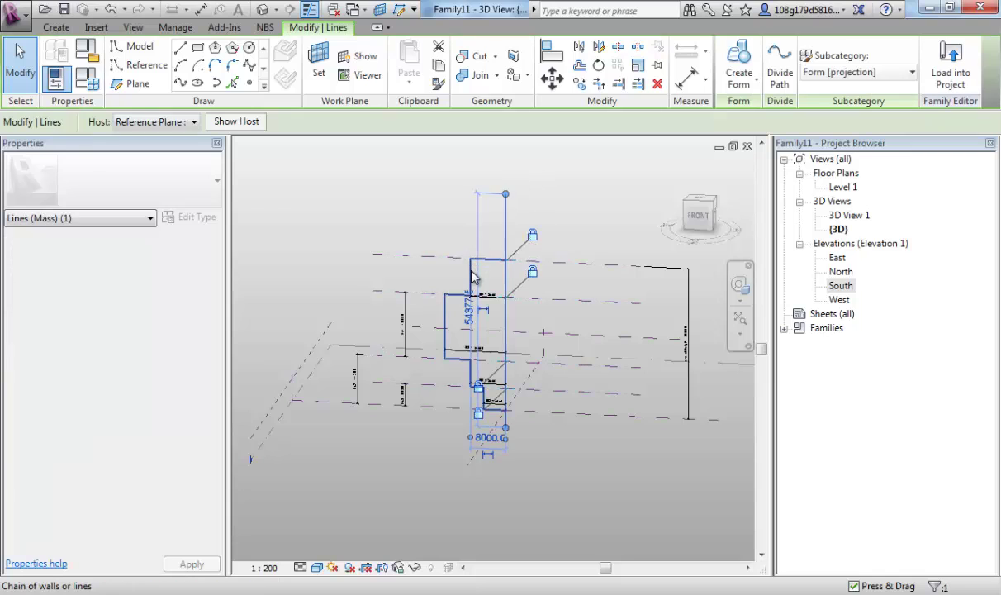
{"action": "left_click", "coordinate": [476, 277]}
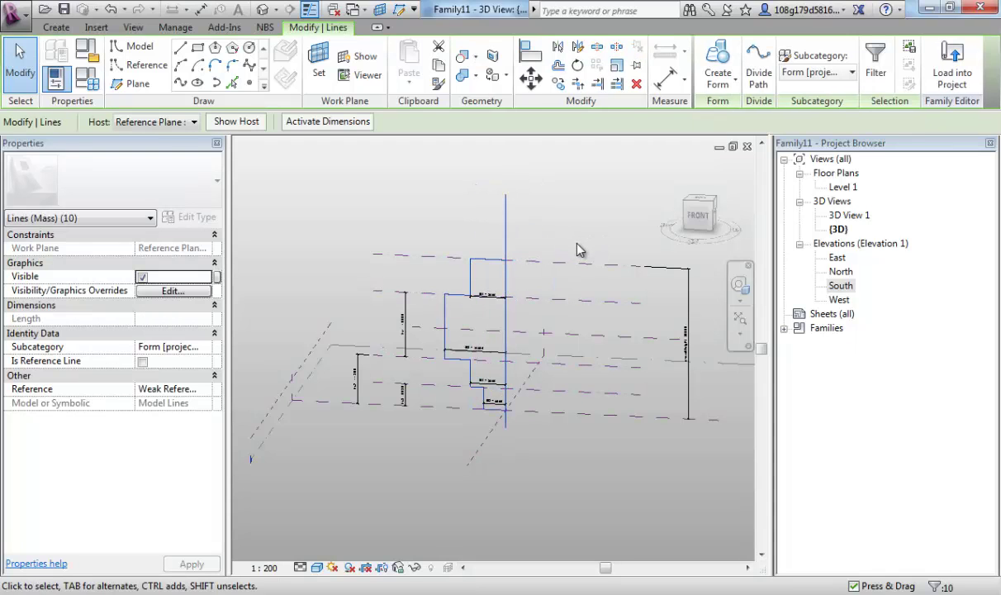
{"action": "left_click", "coordinate": [715, 62]}
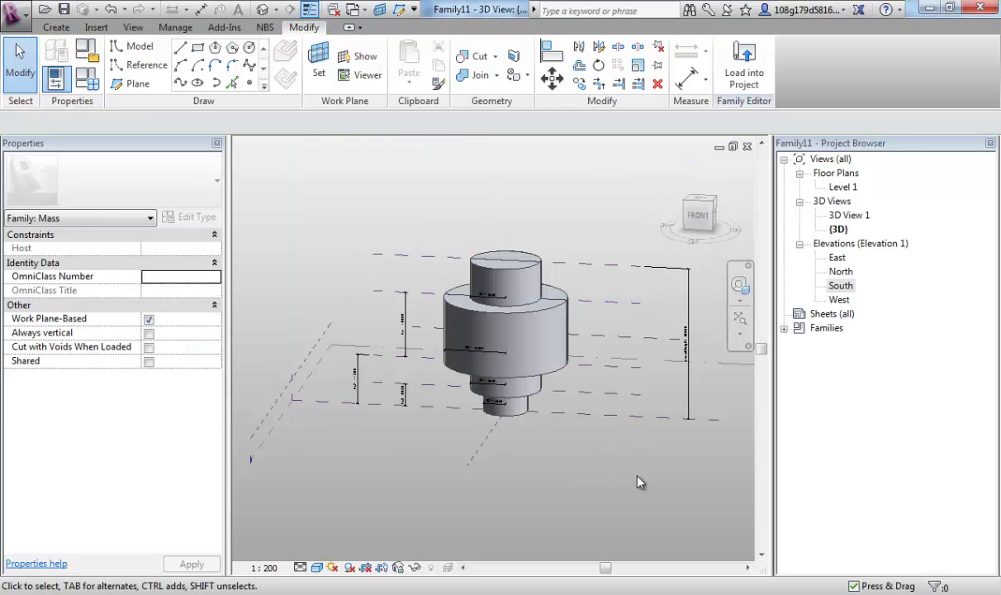
{"action": "scroll", "coordinate": [492, 440], "scroll_direction": "up", "scroll_amount": 1}
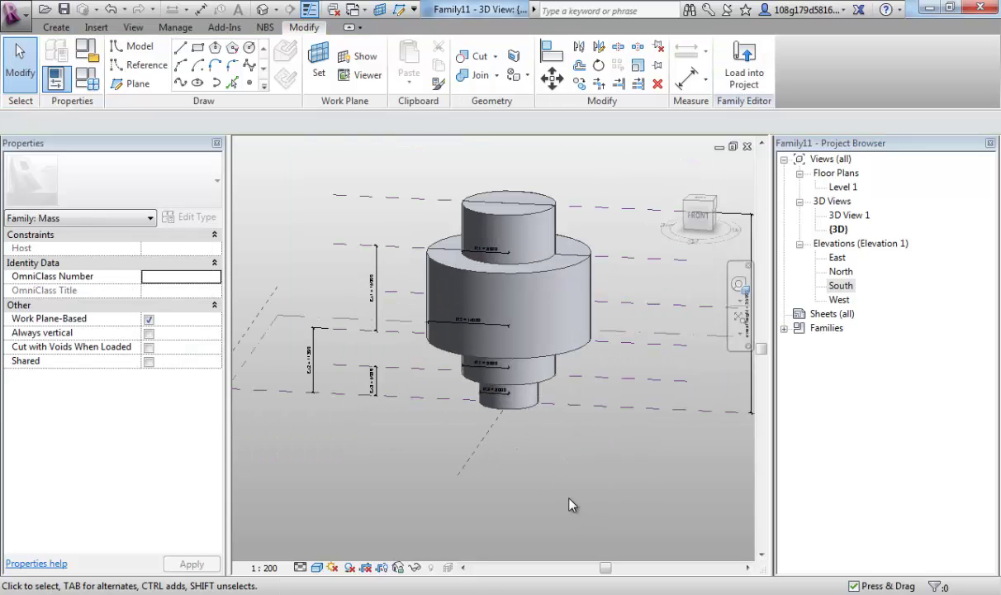
{"action": "middle_click_drag", "start_coordinate": [558, 460], "coordinate": [583, 446]}
{"action": "middle_click_drag", "start_coordinate": [384, 224], "coordinate": [382, 216]}
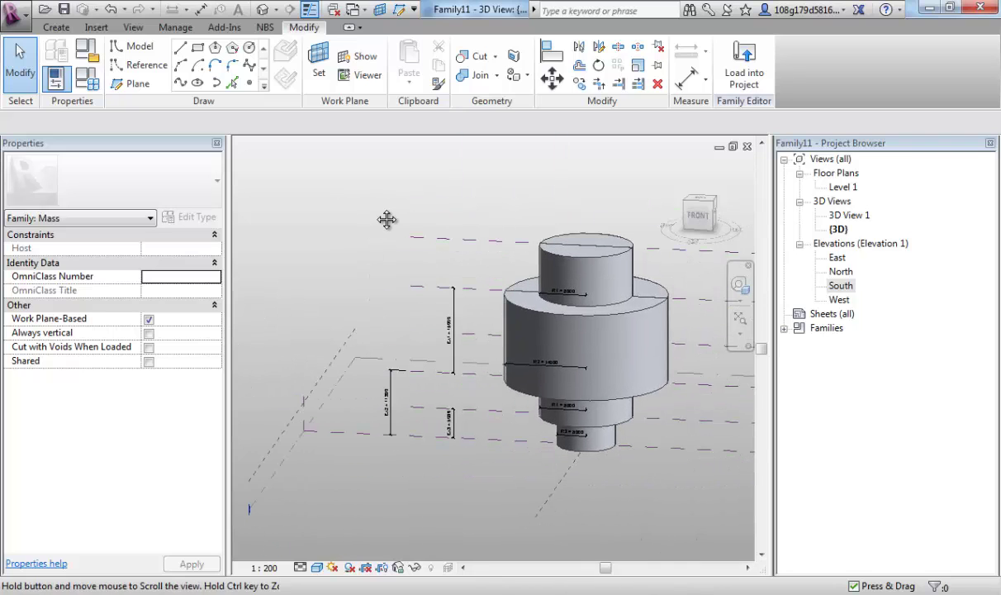
Open Family Types with FT and set overall height to 40000, applying it
{"action": "key", "text": "f"}
{"action": "key", "text": "t"}
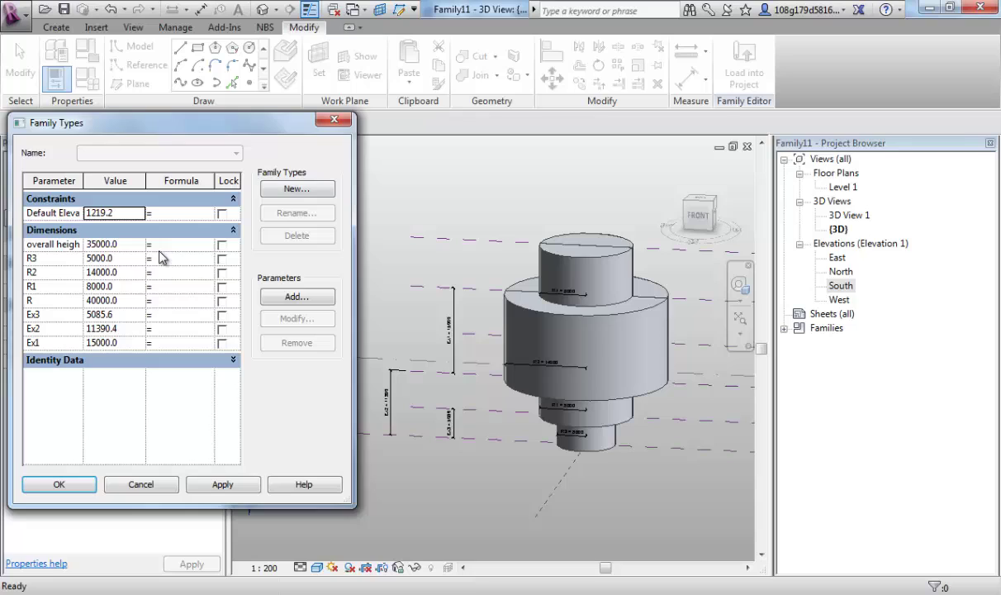
{"action": "left_click", "coordinate": [135, 245]}
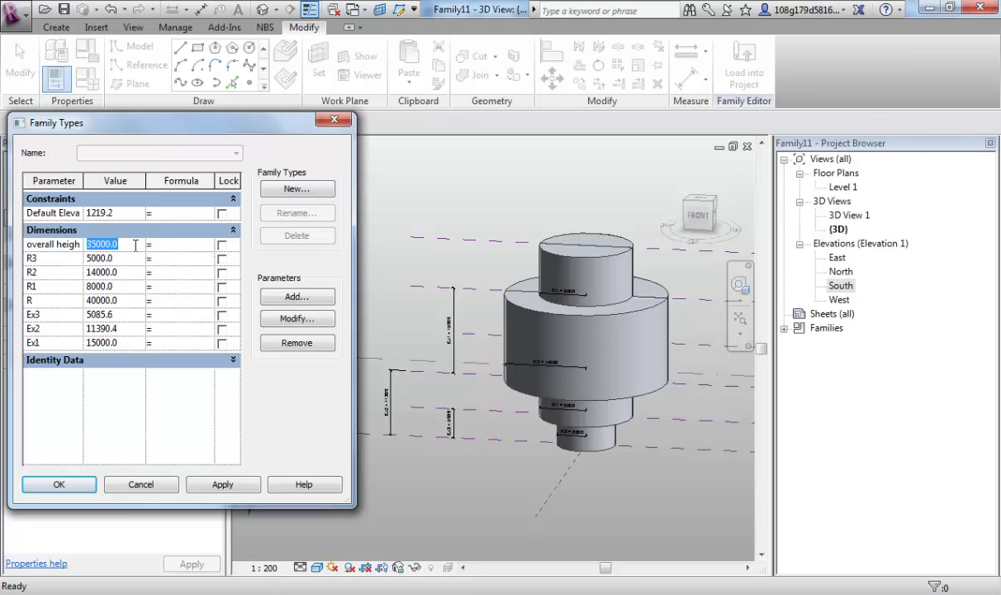
{"action": "type", "text": "4"}
{"action": "key", "text": "Tab"}
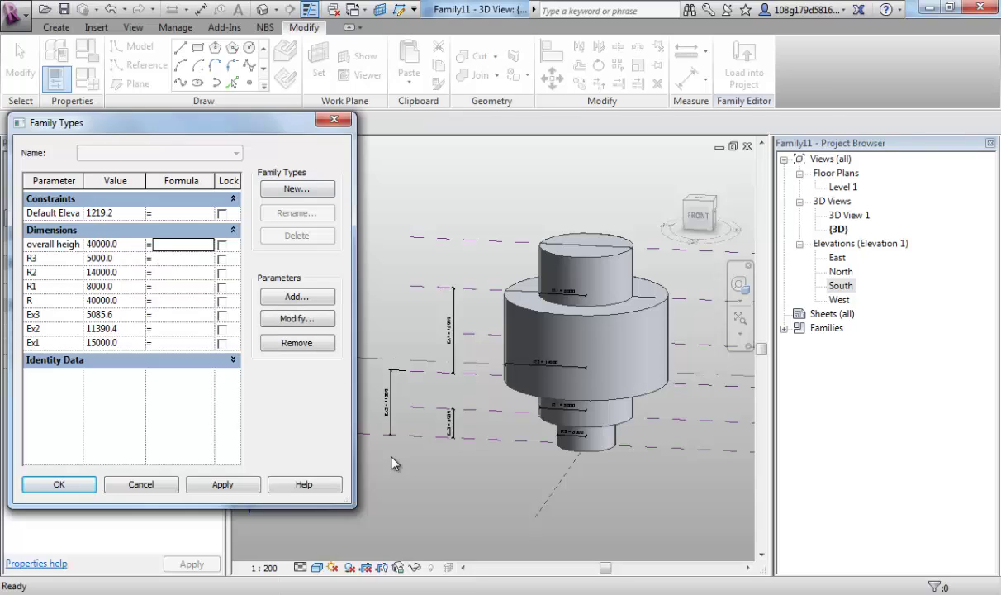
{"action": "left_click", "coordinate": [232, 485]}
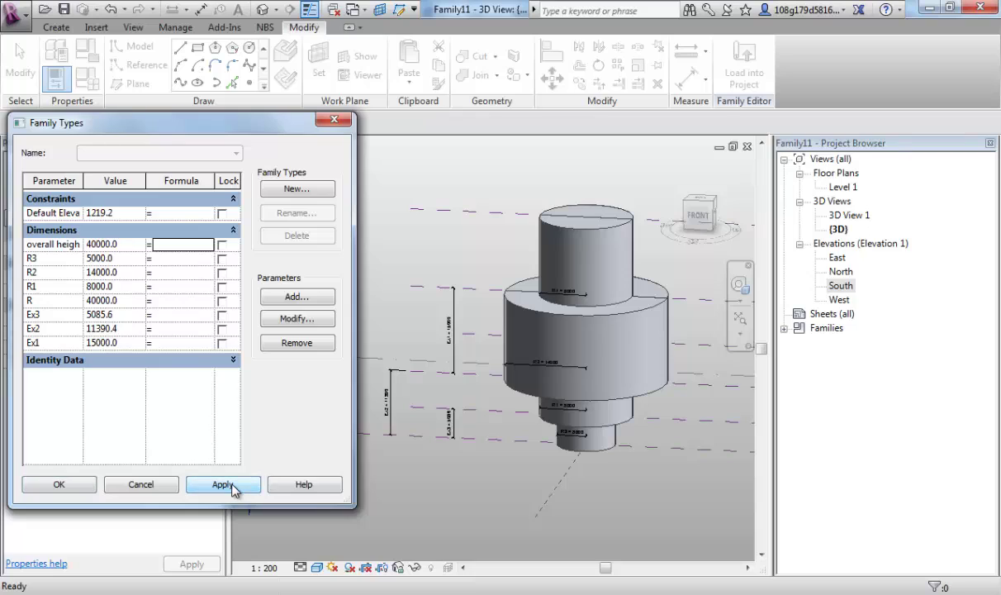
Set Ex1 to 20000 and Ex2 to 5000, applying each
{"action": "left_click", "coordinate": [133, 343]}
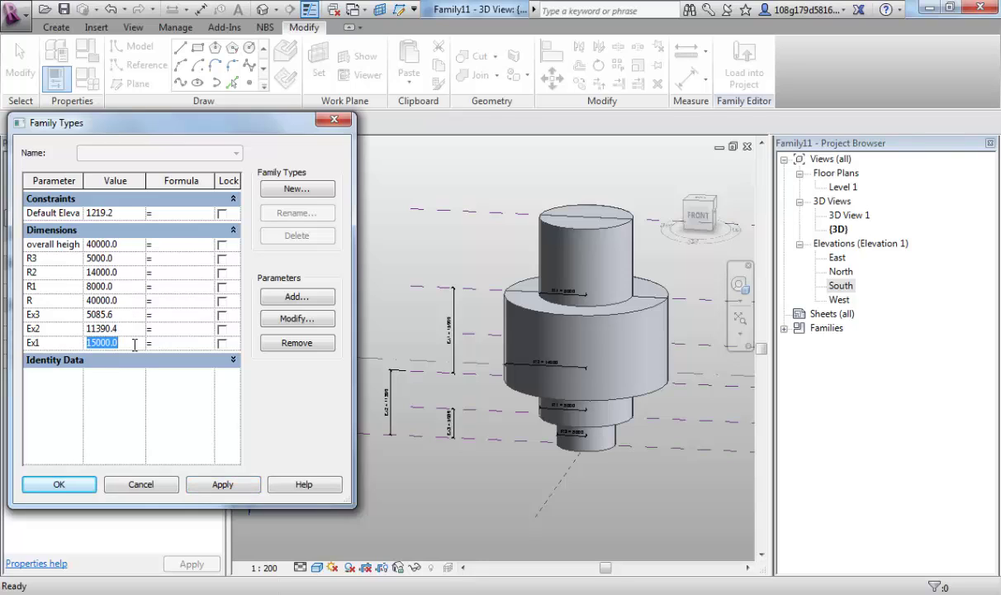
{"action": "type", "text": "20"}
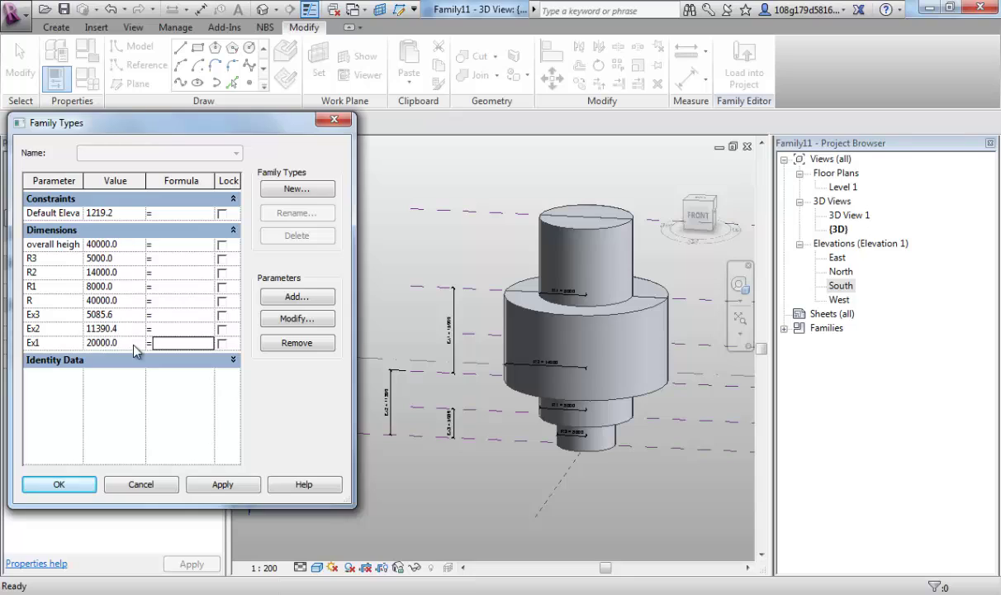
{"action": "left_click", "coordinate": [222, 484]}
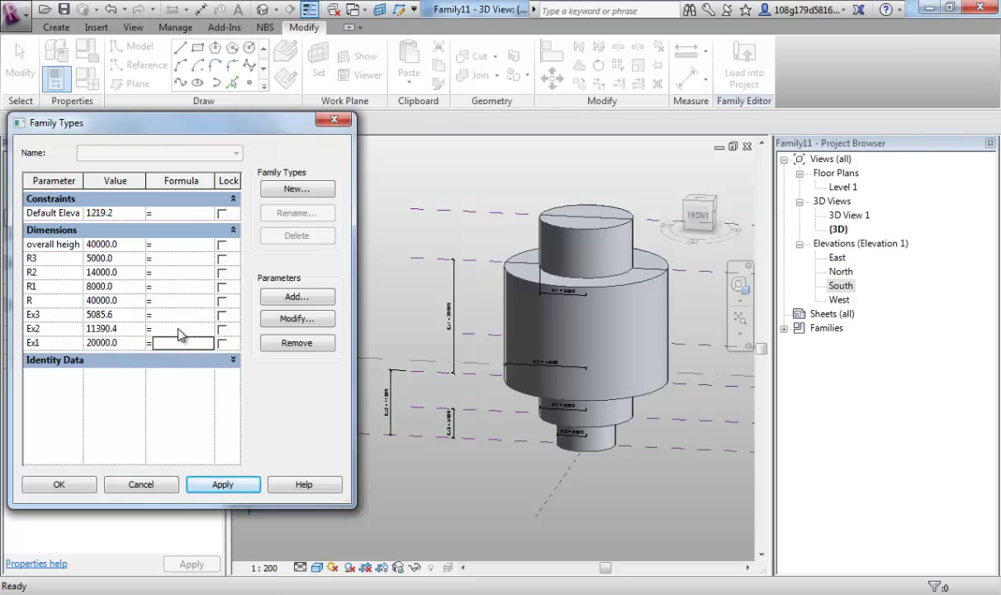
{"action": "left_click", "coordinate": [143, 331]}
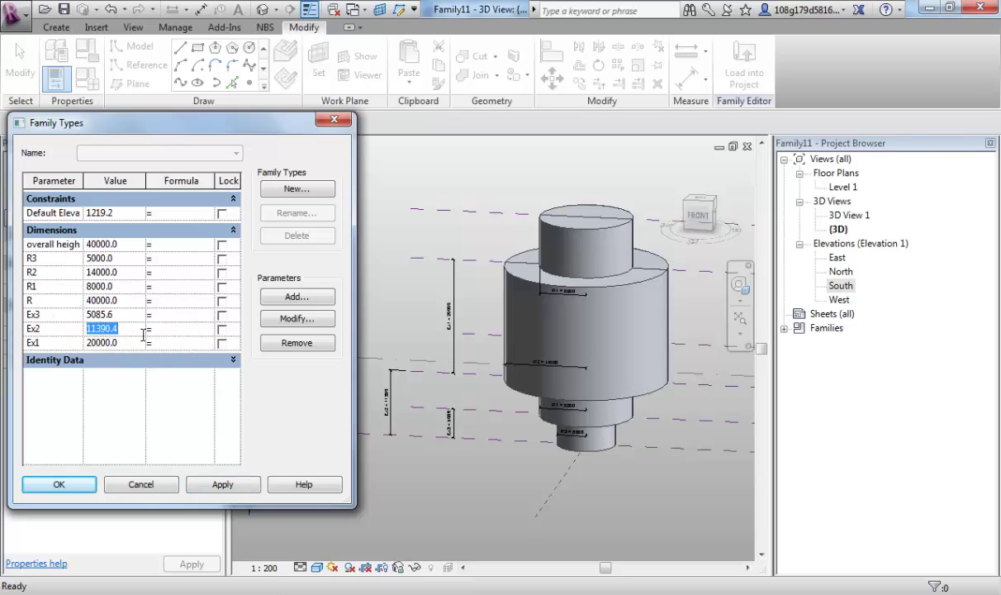
{"action": "type", "text": "5000"}
{"action": "key", "text": "Tab"}
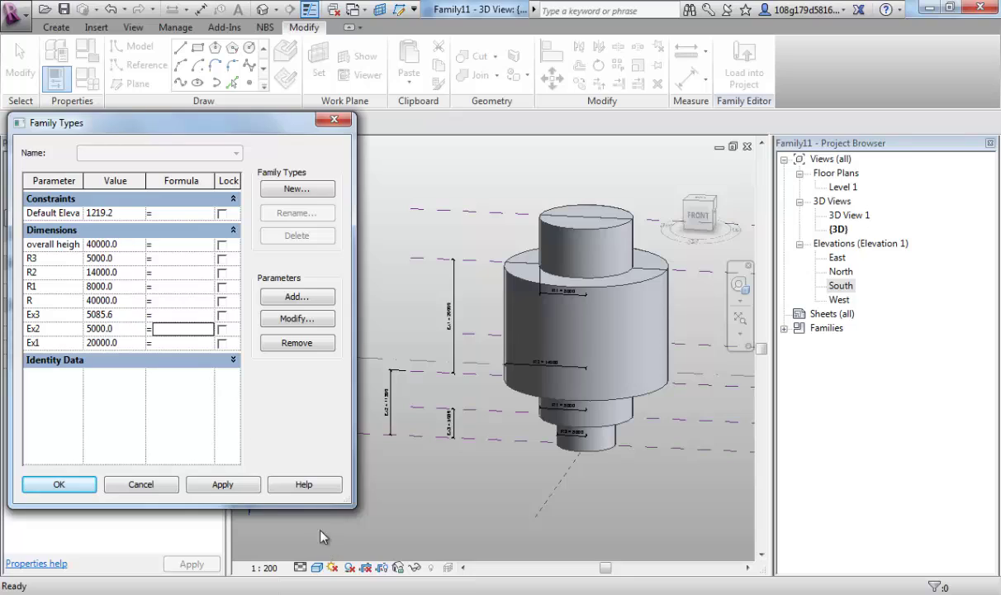
{"action": "left_click", "coordinate": [217, 485]}
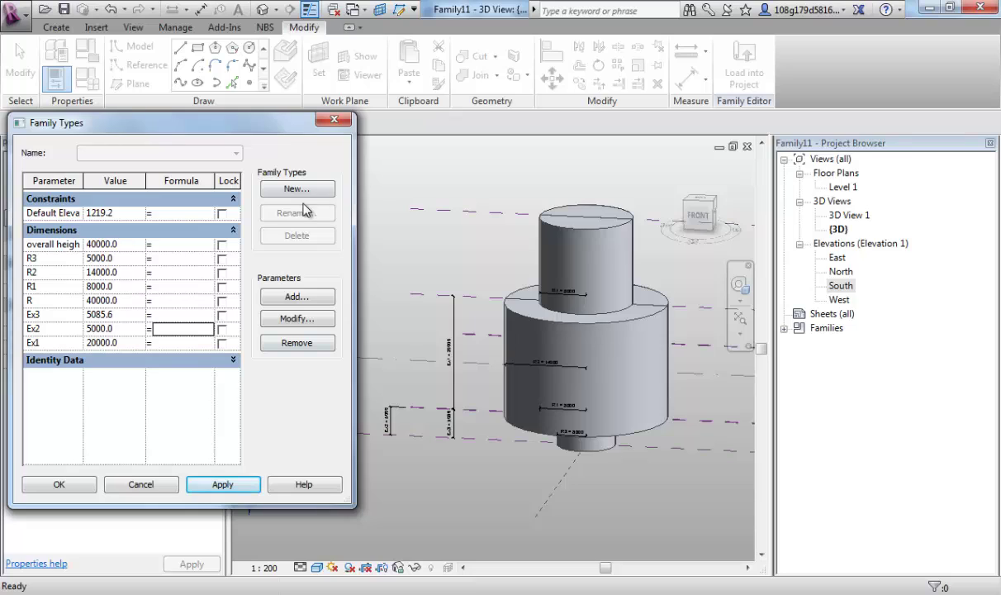
Set radius R1 to 6000 and R2 to 20000, applying each
{"action": "left_click", "coordinate": [138, 287]}
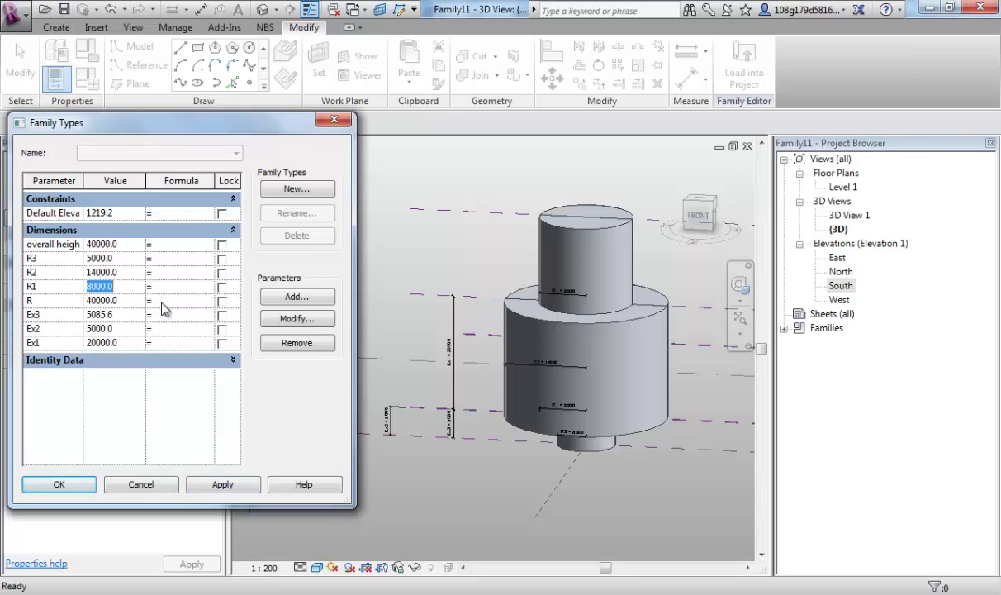
{"action": "type", "text": "6000"}
{"action": "key", "text": "Tab"}
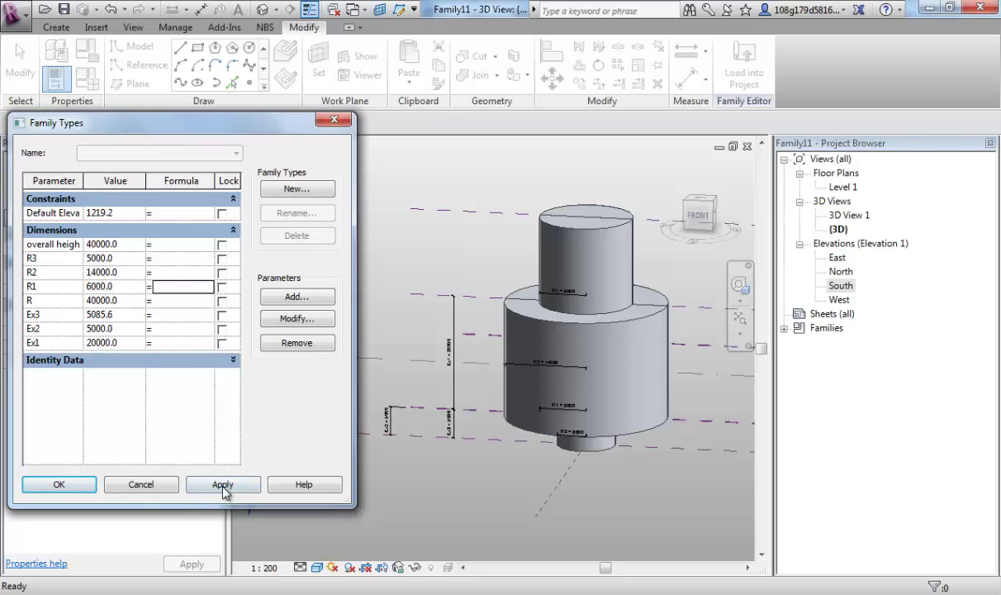
{"action": "left_click", "coordinate": [223, 487]}
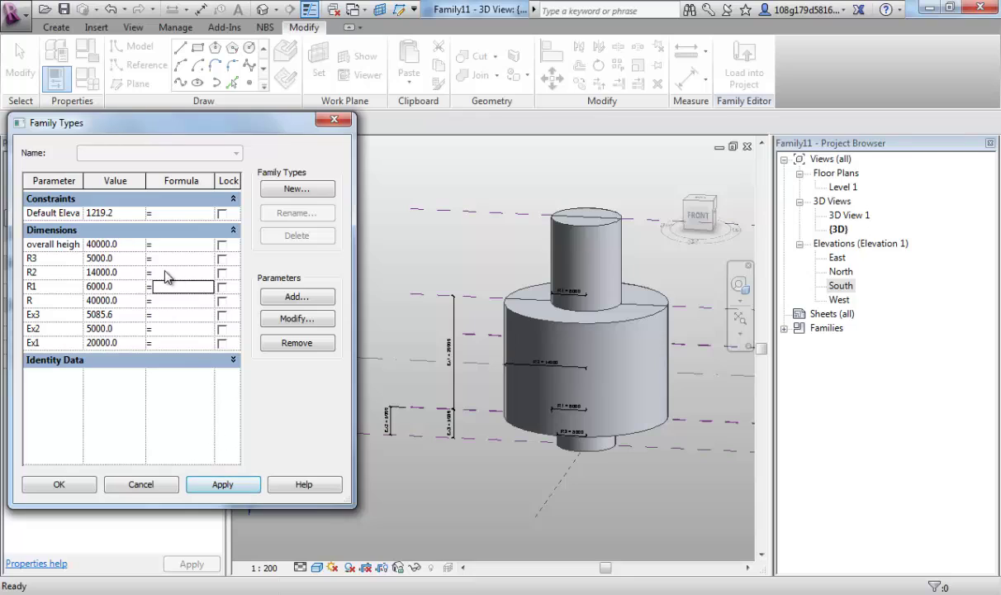
{"action": "left_click", "coordinate": [128, 272]}
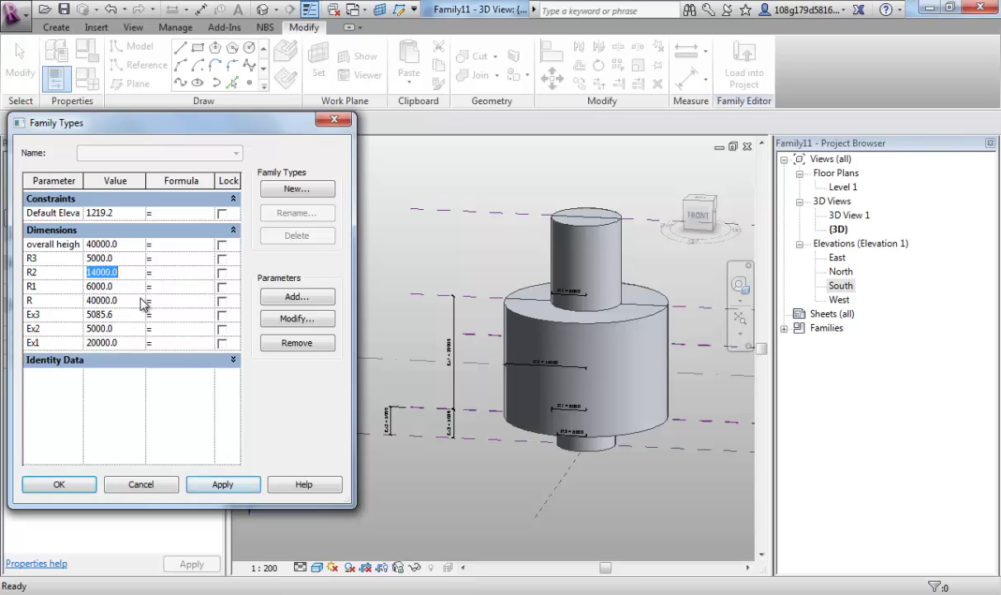
{"action": "type", "text": "20000"}
{"action": "key", "text": "Tab"}
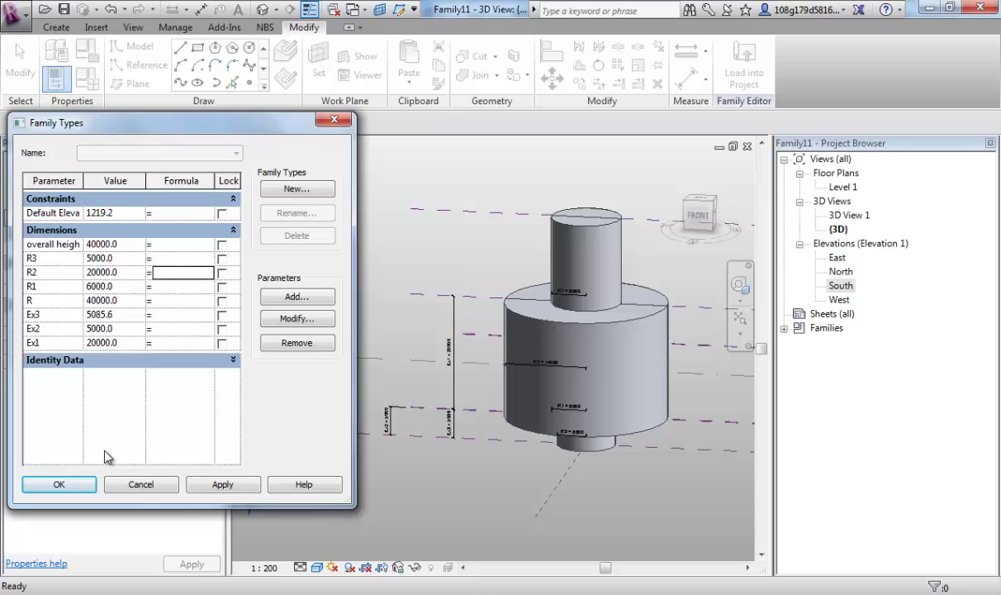
{"action": "left_click", "coordinate": [217, 484]}
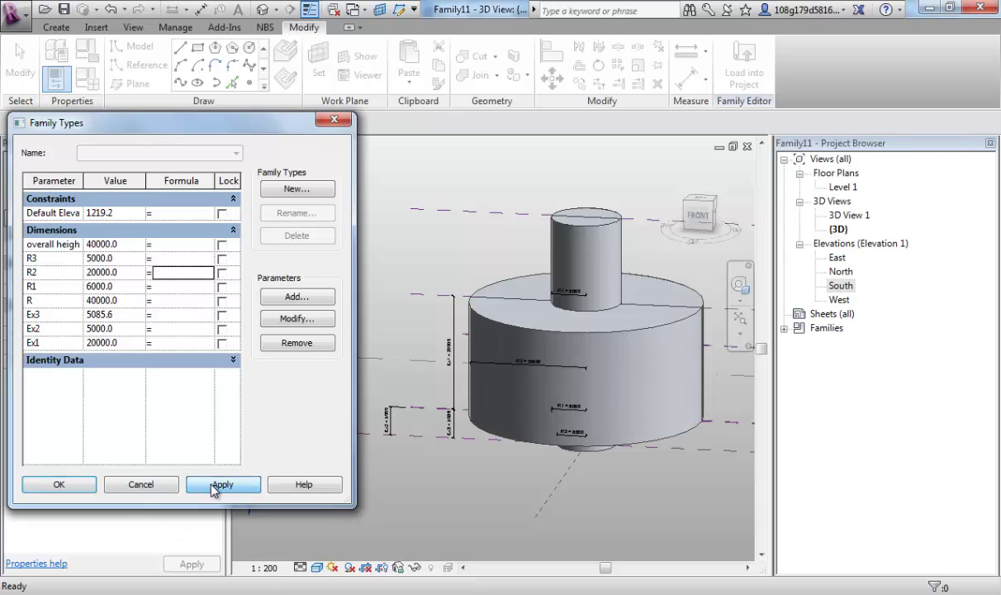
Set R3 to 1000, apply it, then close Family Types and orbit the resized mass
{"action": "left_click", "coordinate": [137, 258]}
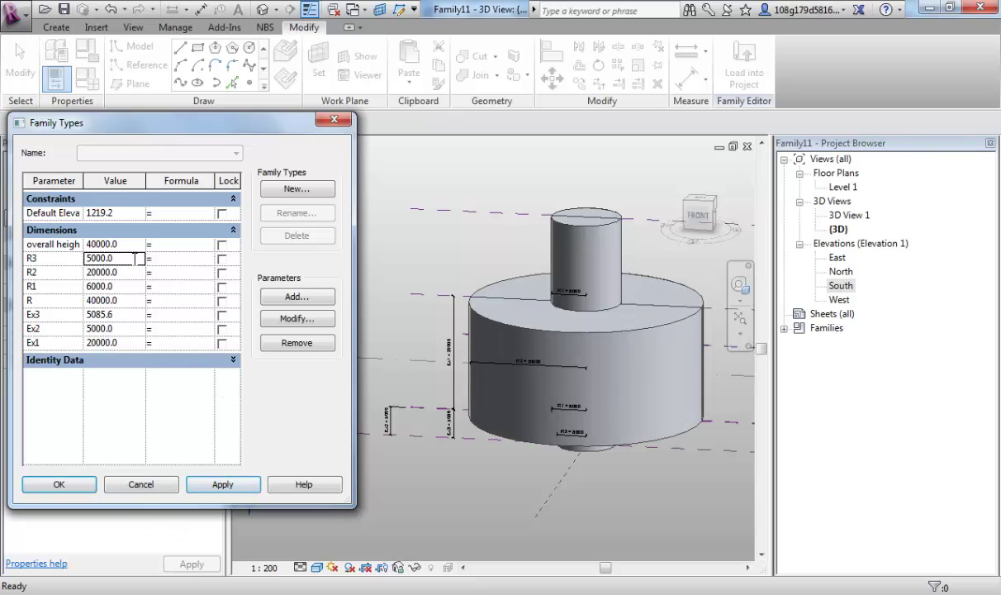
{"action": "double_click", "coordinate": [136, 259]}
{"action": "type", "text": "1000"}
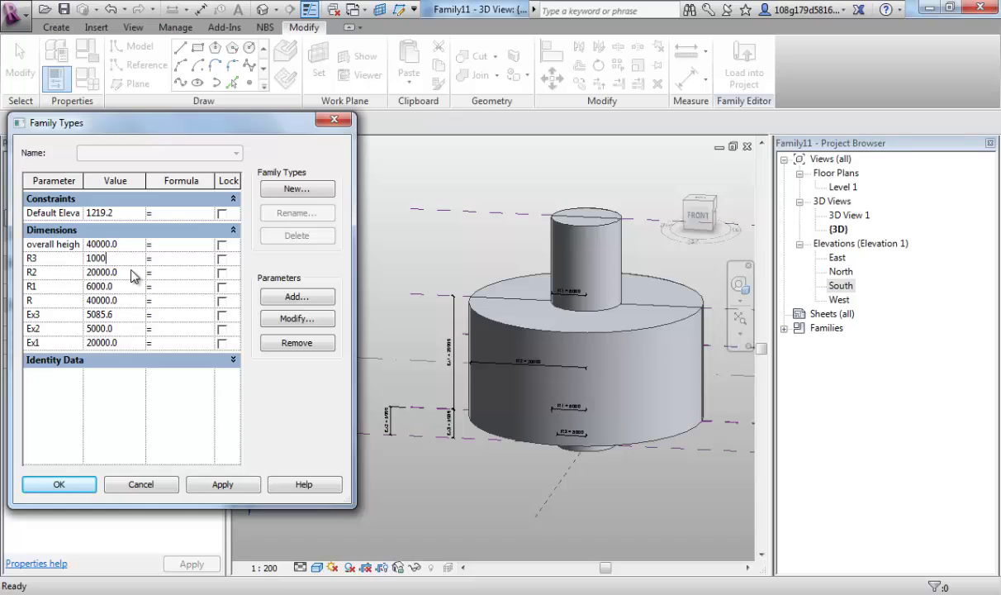
{"action": "key", "text": "Tab"}
{"action": "left_click", "coordinate": [223, 487]}
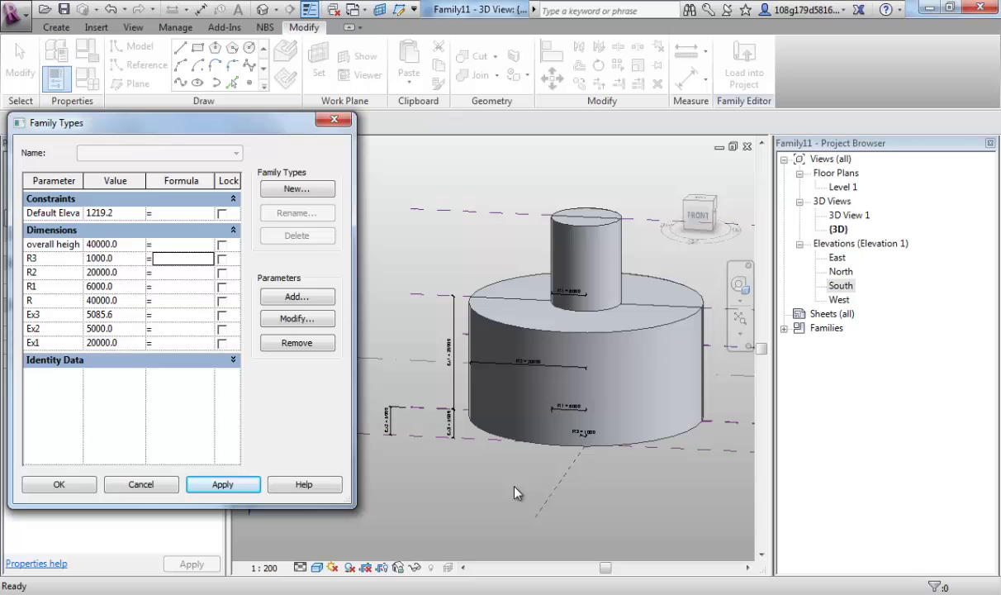
{"action": "left_click", "coordinate": [66, 484]}
{"action": "middle_click_drag", "start_coordinate": [574, 501], "coordinate": [543, 502], "text": "shift"}
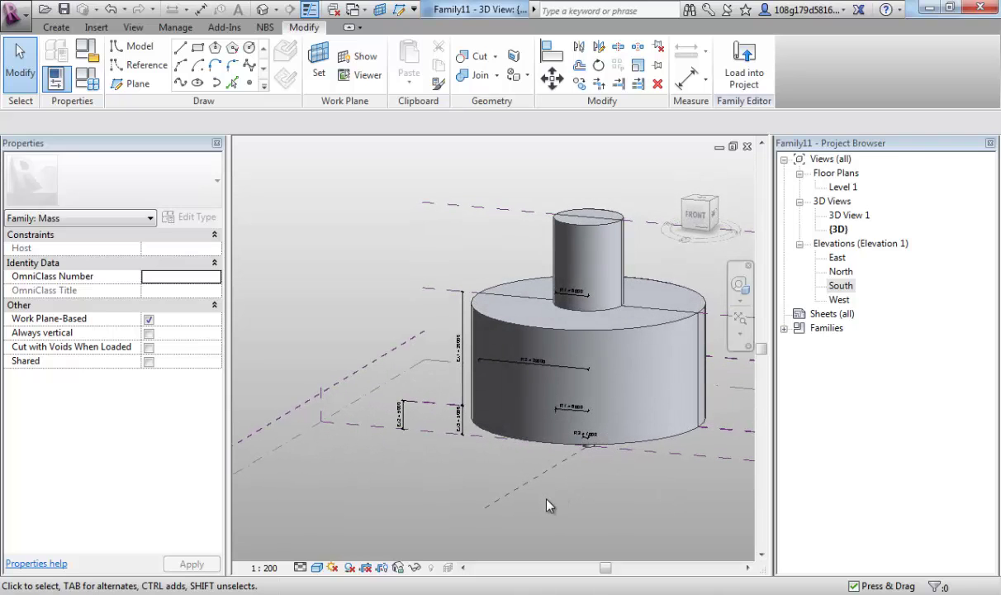